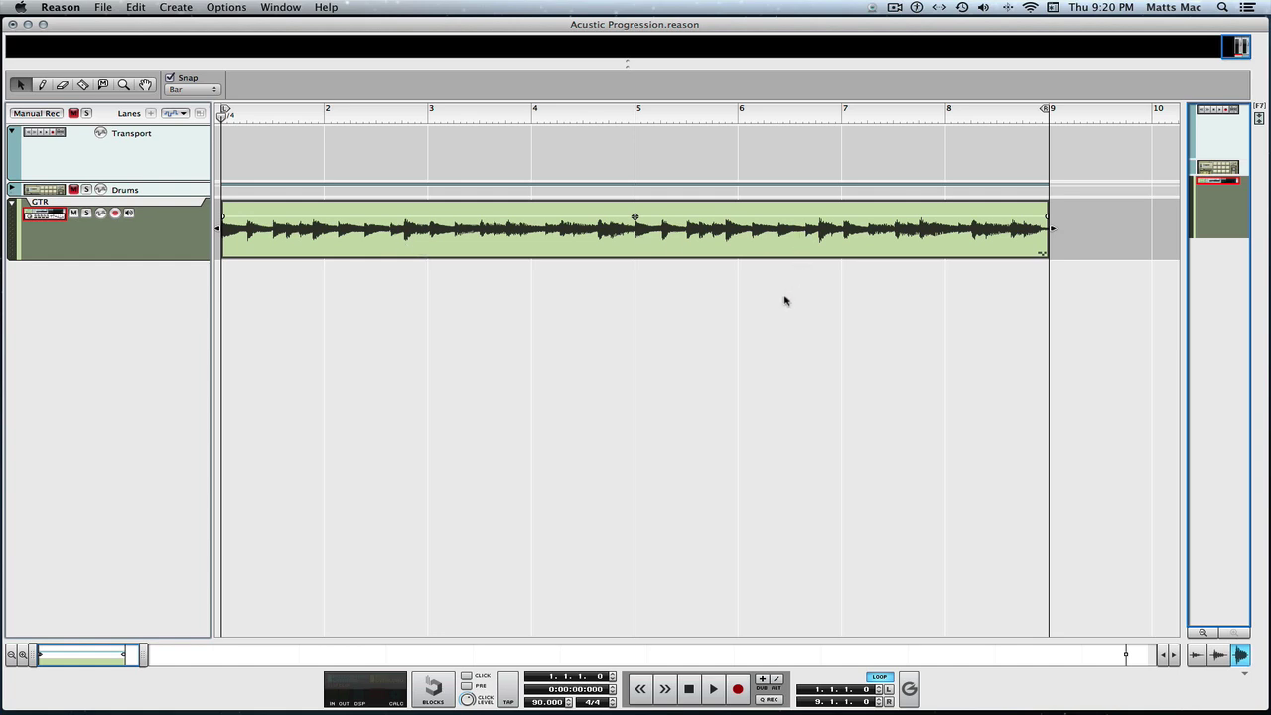
Step: Play the GTR recording through the first four bars, stop just past bar 5, and return the song position to bar 1
{"action": "key", "text": "space"}
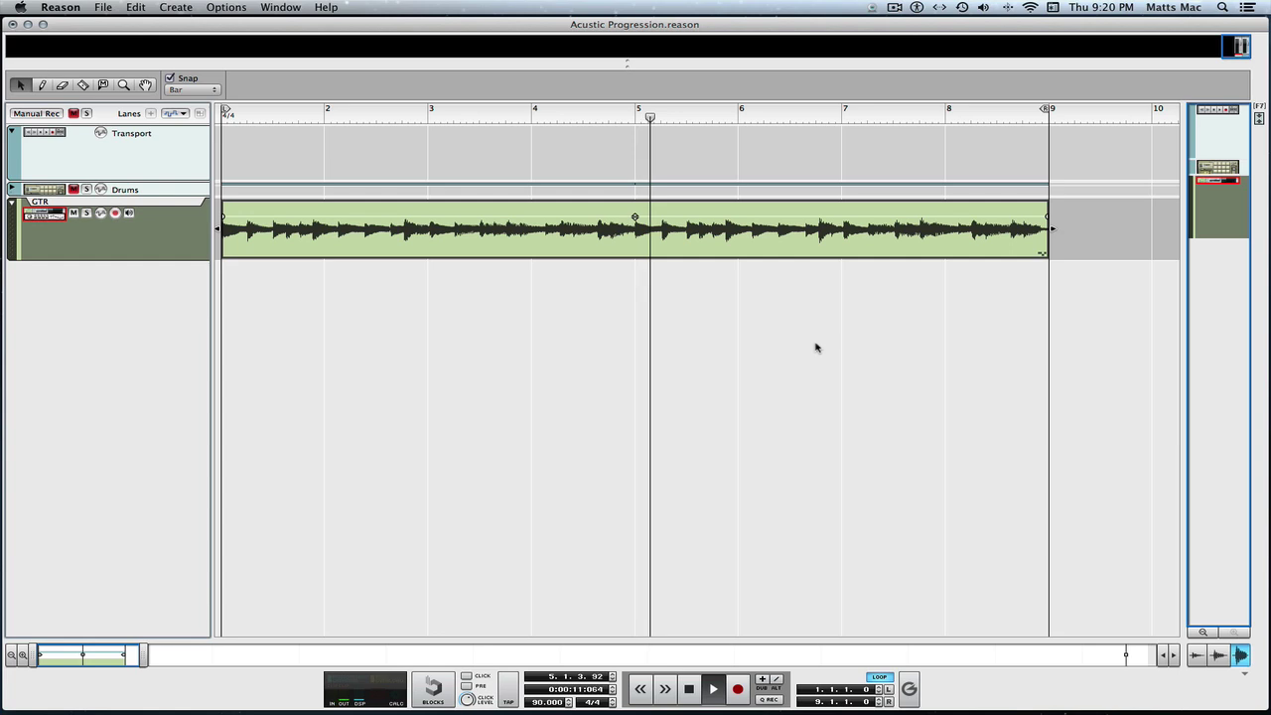
{"action": "key", "text": "space"}
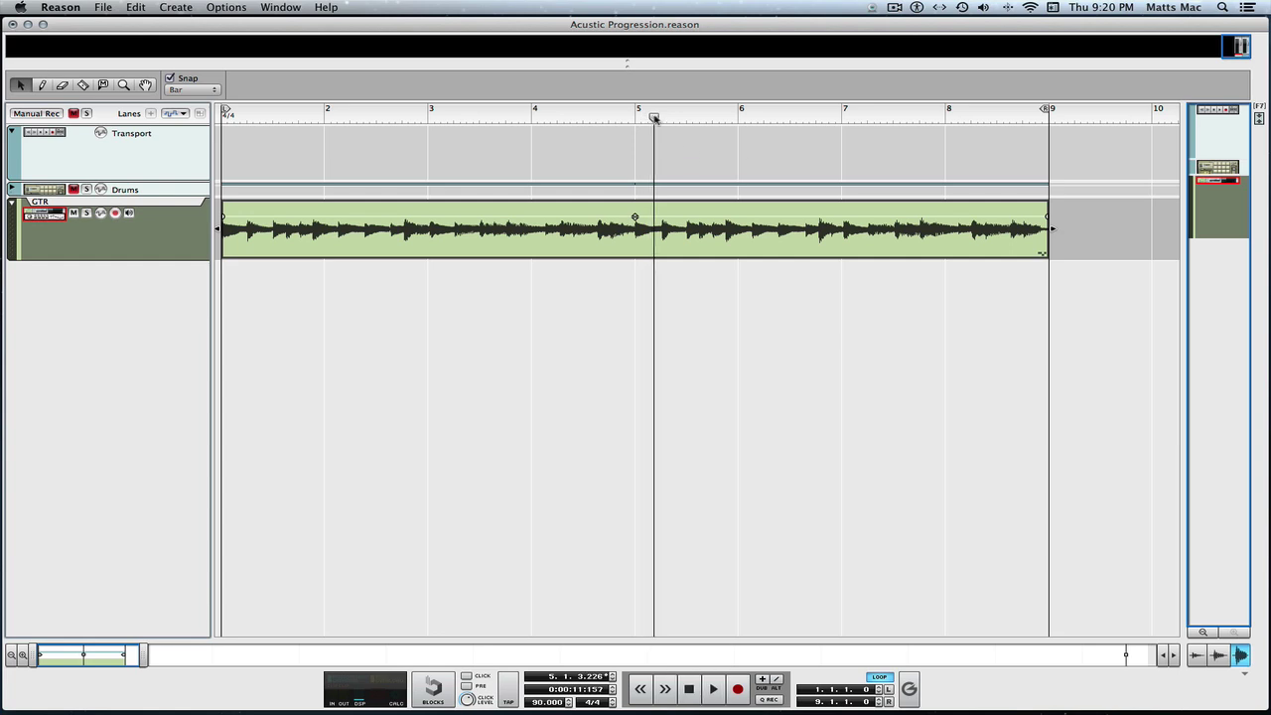
{"action": "left_click", "coordinate": [655, 116]}
{"action": "left_click", "coordinate": [291, 109]}
{"action": "left_click", "coordinate": [248, 117]}
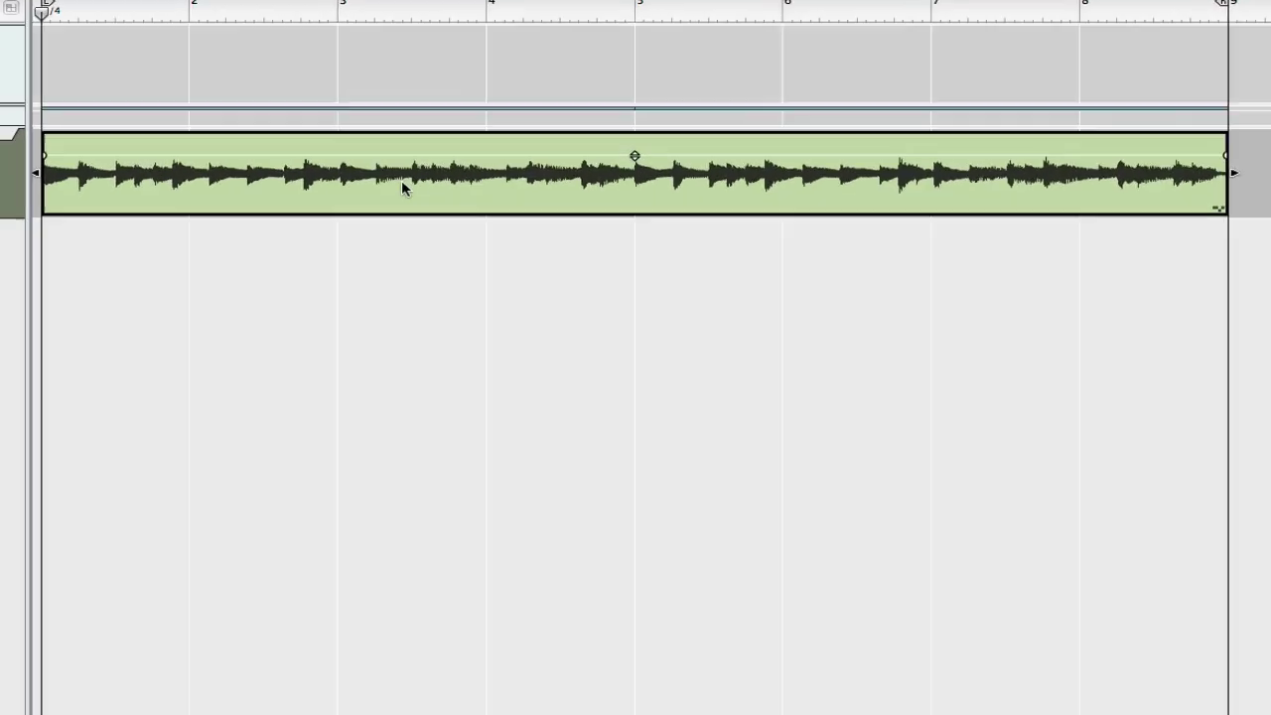
Step: Examine the editing commands available for the GTR audio clip
{"action": "right_click", "coordinate": [476, 239]}
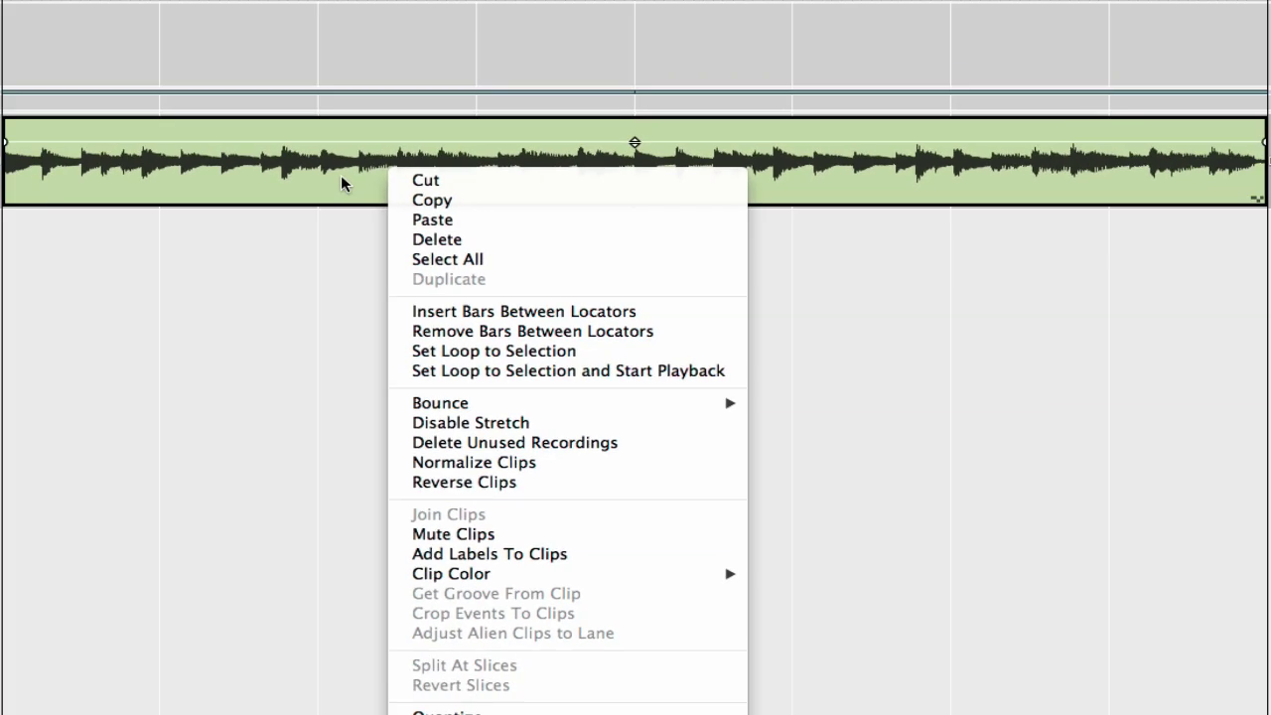
{"action": "left_click", "coordinate": [241, 118]}
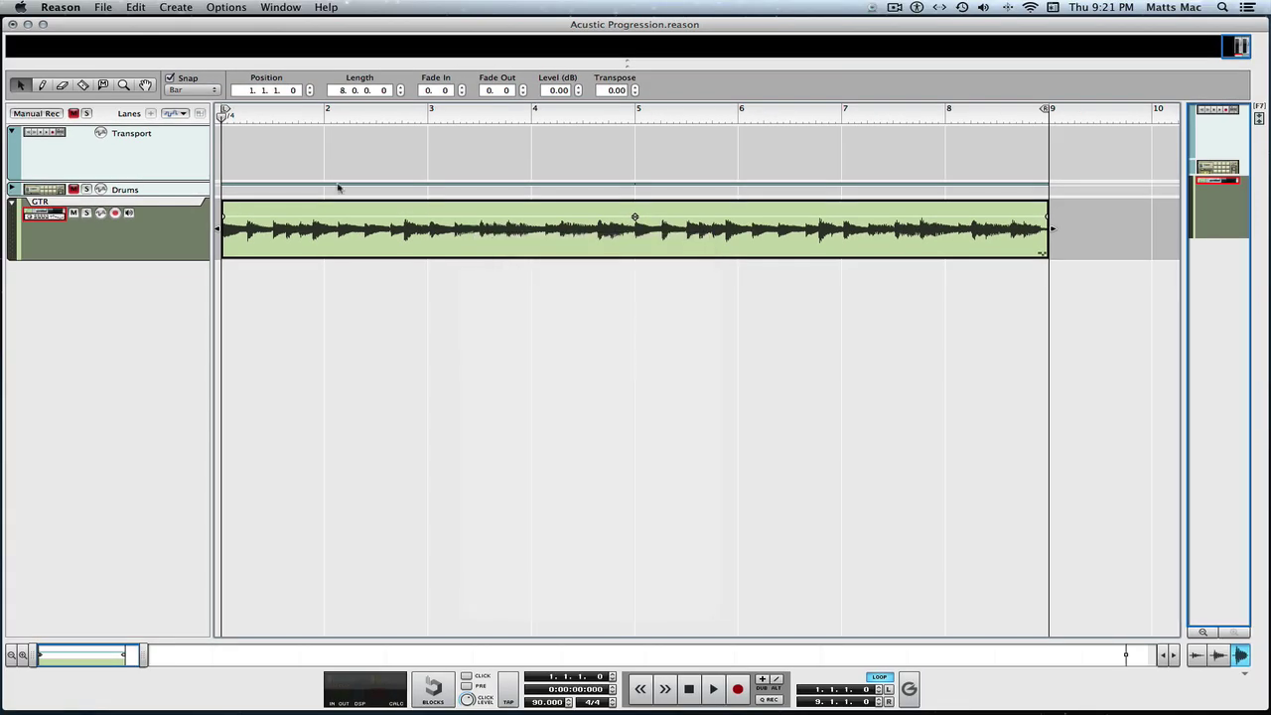
{"action": "left_click", "coordinate": [130, 9]}
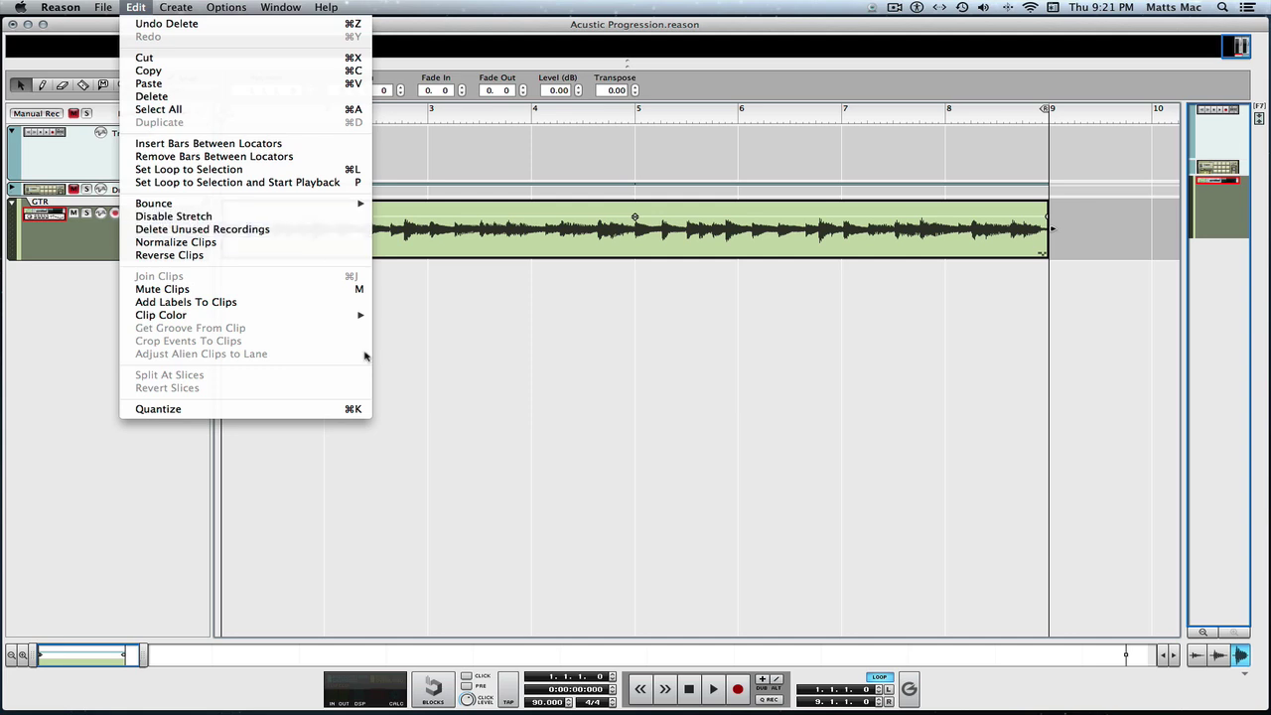
{"action": "left_click", "coordinate": [485, 402]}
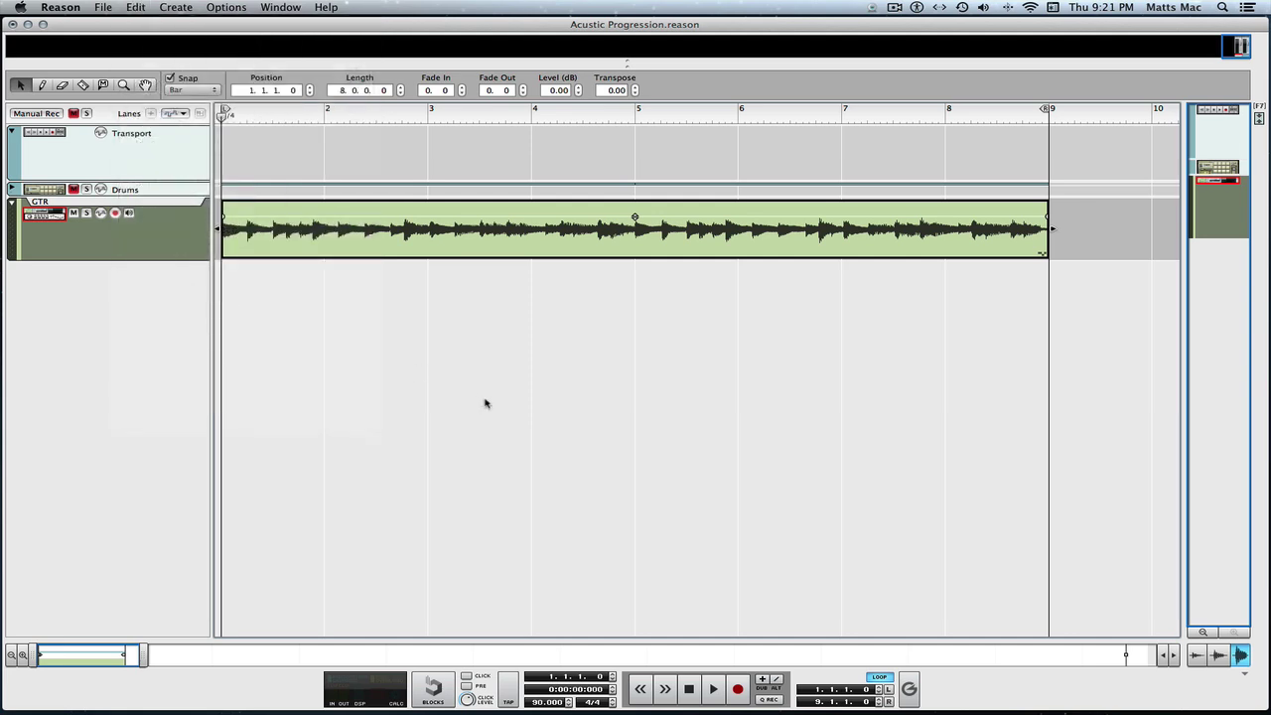
Step: Open the GTR clip for slice editing and set the snap value to 1/8
{"action": "double_click", "coordinate": [518, 233]}
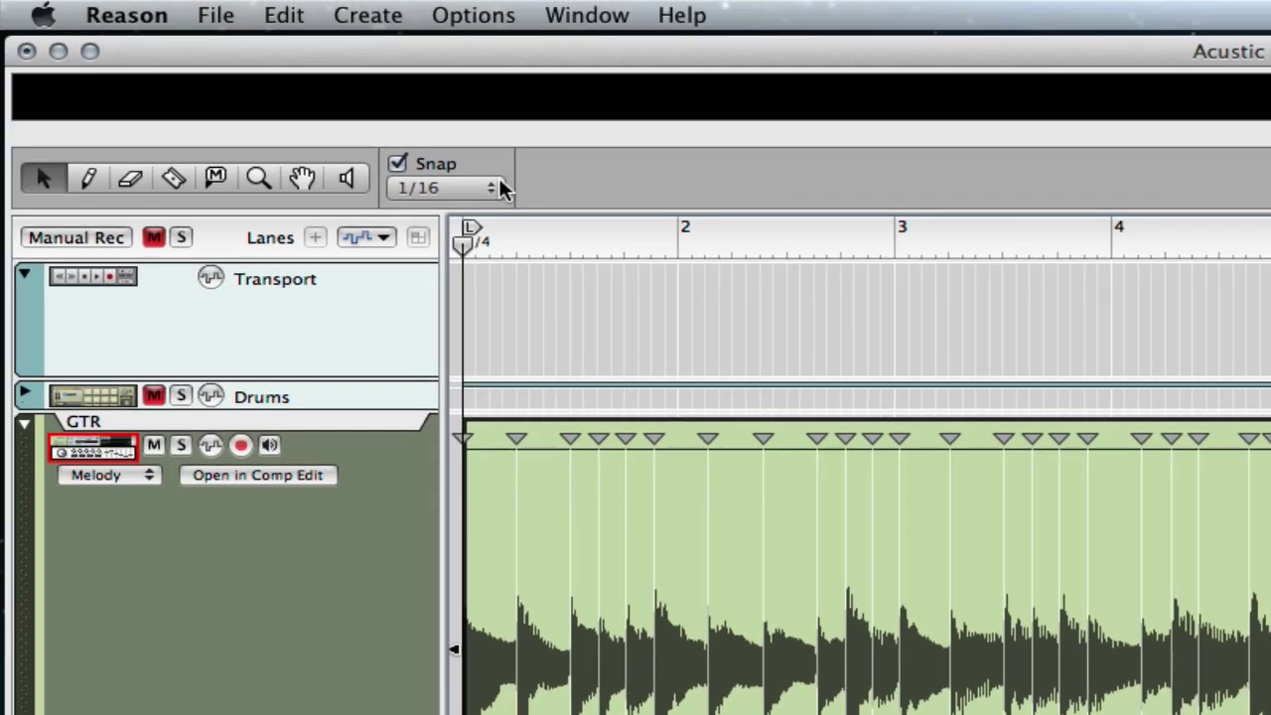
{"action": "left_click", "coordinate": [502, 189]}
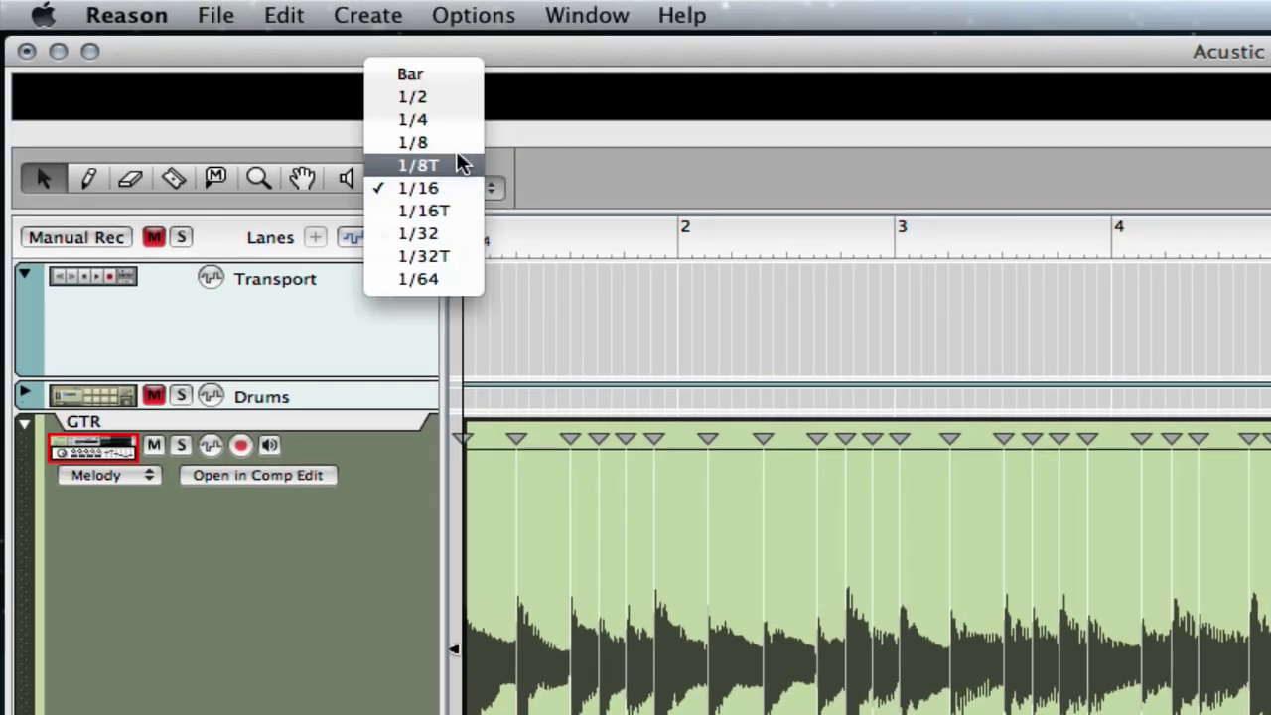
{"action": "key", "text": "Escape"}
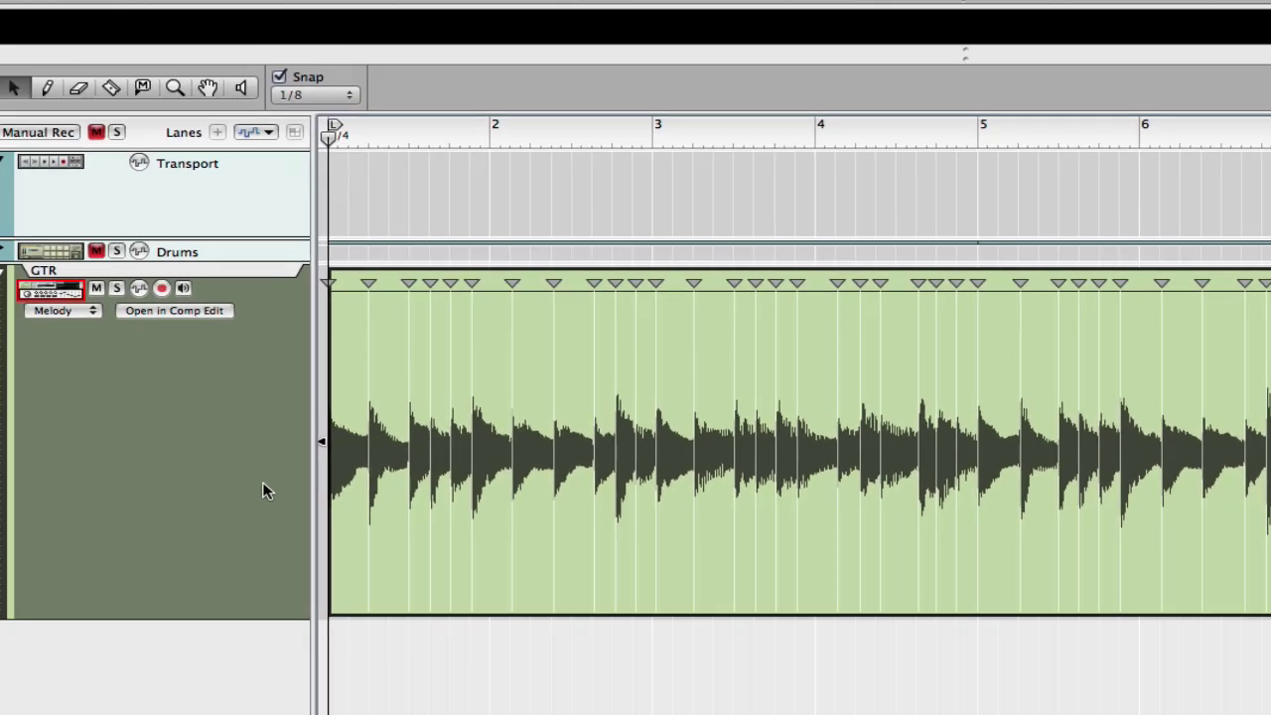
Step: Open the GTR clip in comp edit, set snap to 1/8, and cut over to Take 4 from bar 5 with the Razor
{"action": "left_click", "coordinate": [142, 311]}
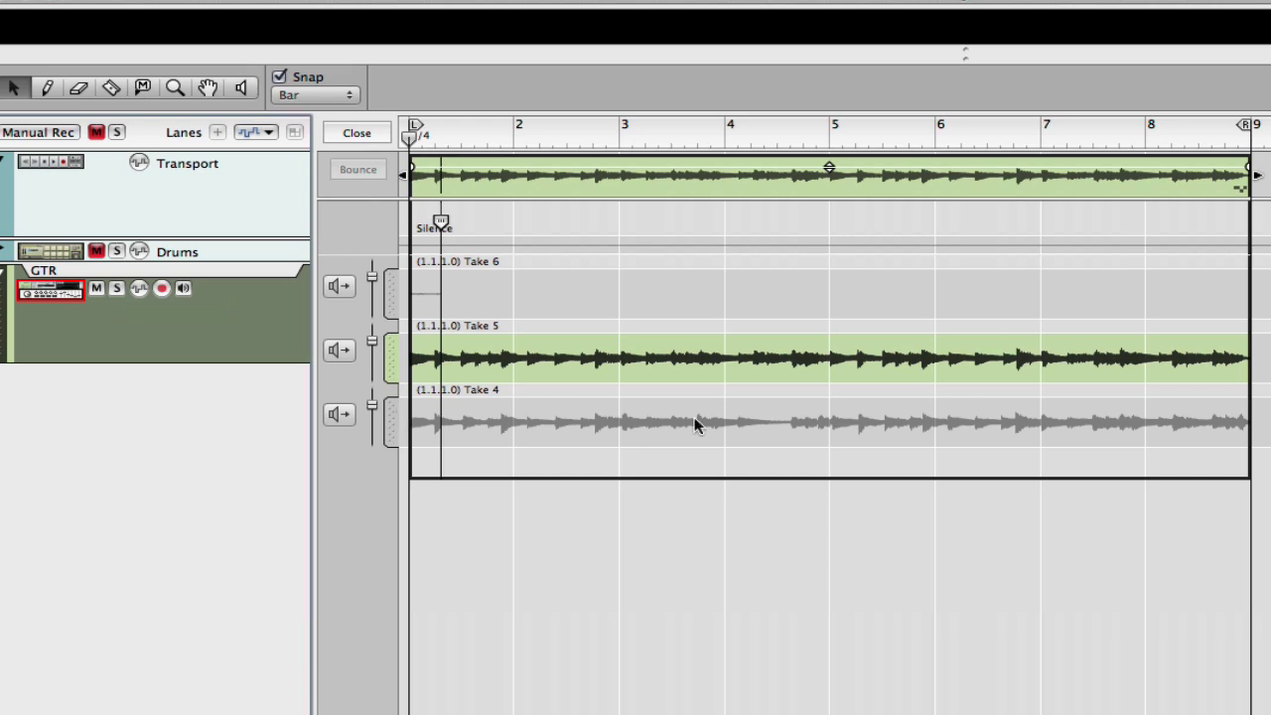
{"action": "key", "text": "super+4"}
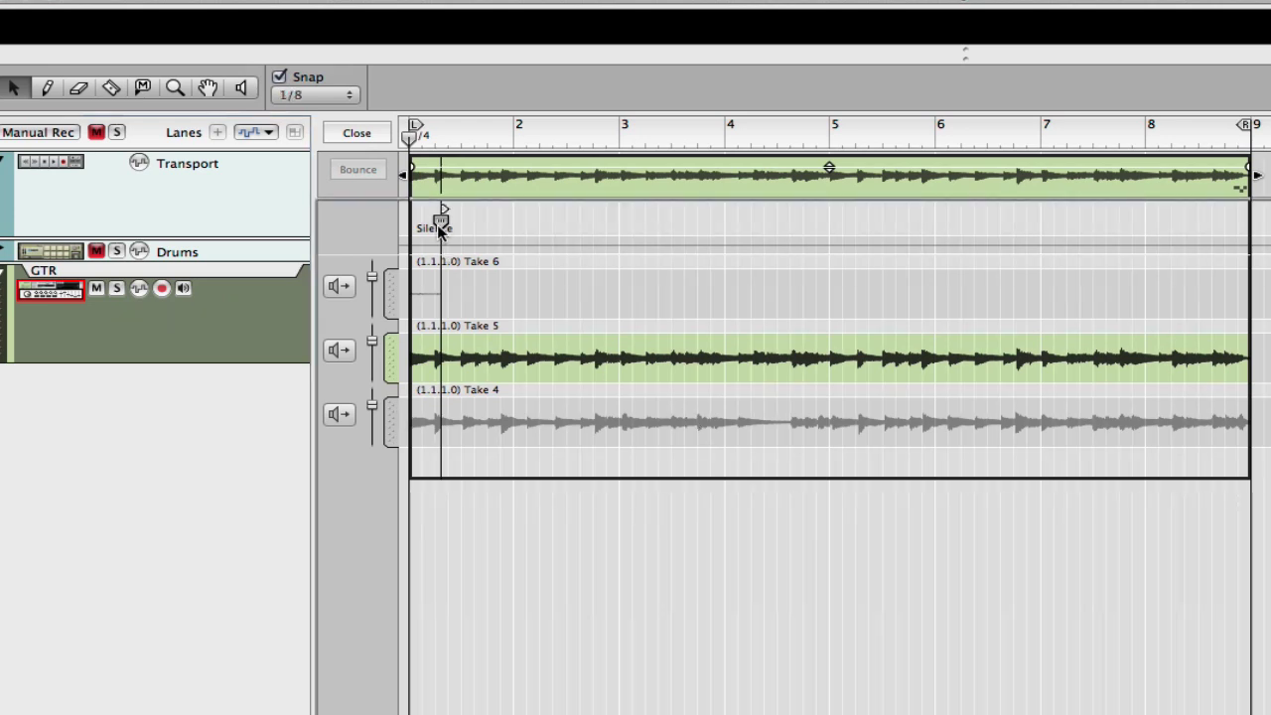
{"action": "key", "text": "r"}
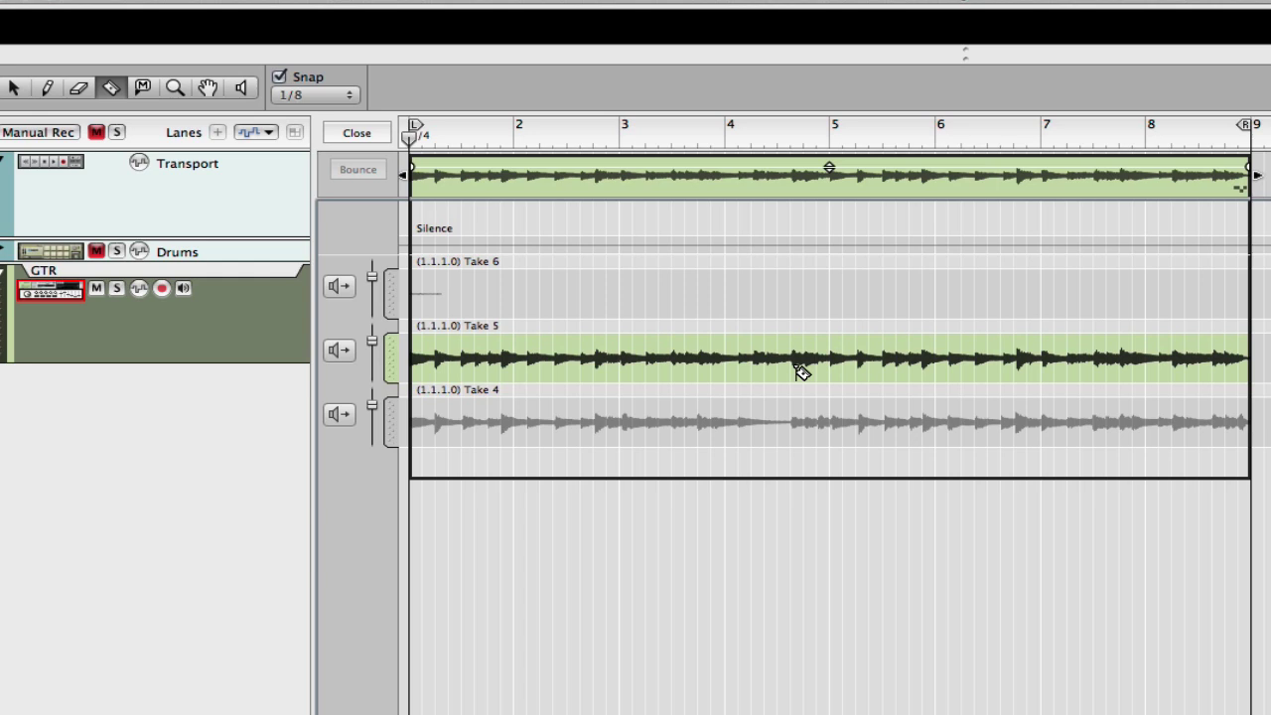
{"action": "left_click", "coordinate": [829, 409]}
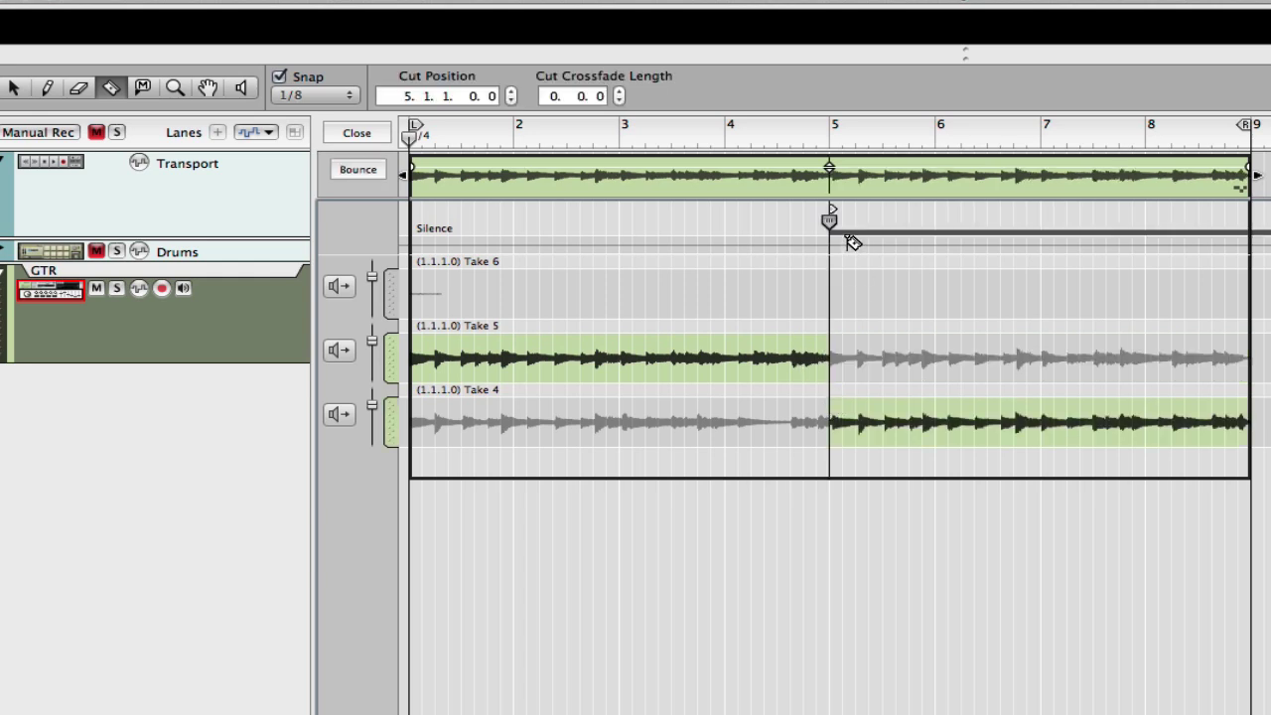
Step: Add a crossfade with a length of 1.193.0 between Take 5 and Take 4 at the bar 5 cut
{"action": "key", "text": "q"}
{"action": "left_click_drag", "start_coordinate": [831, 209], "coordinate": [834, 208]}
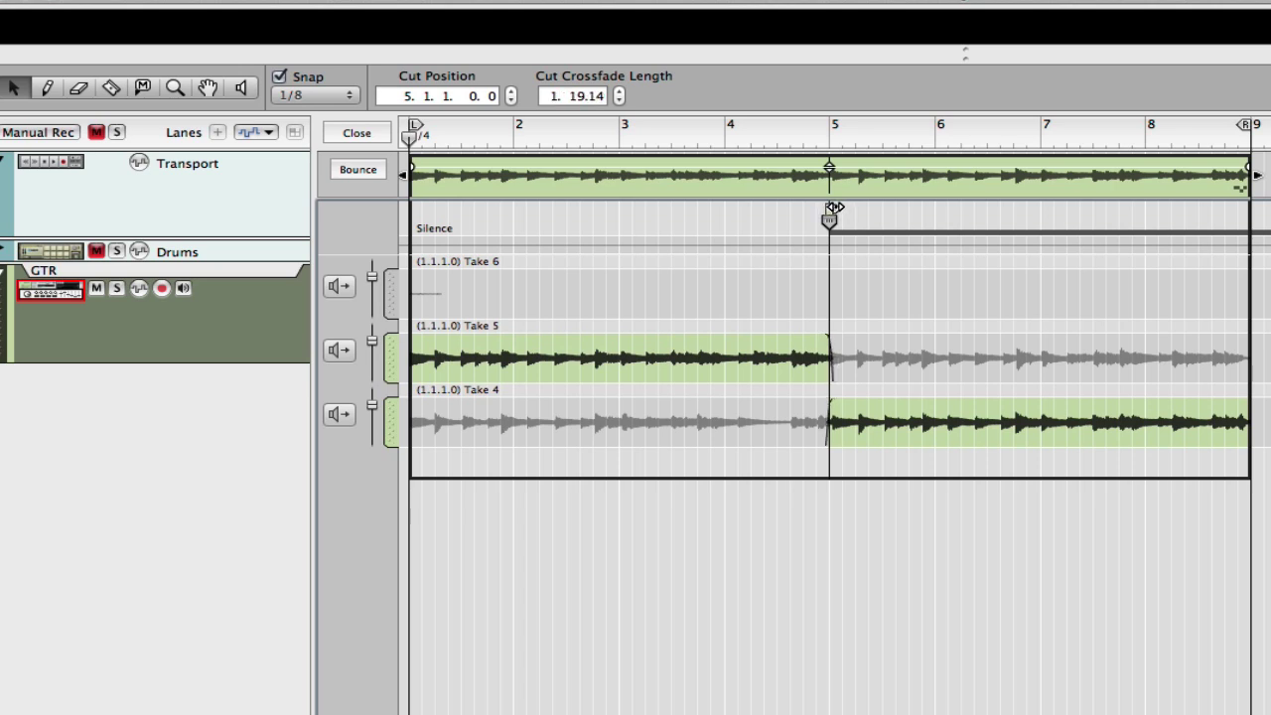
{"action": "left_click_drag", "start_coordinate": [834, 208], "coordinate": [831, 213]}
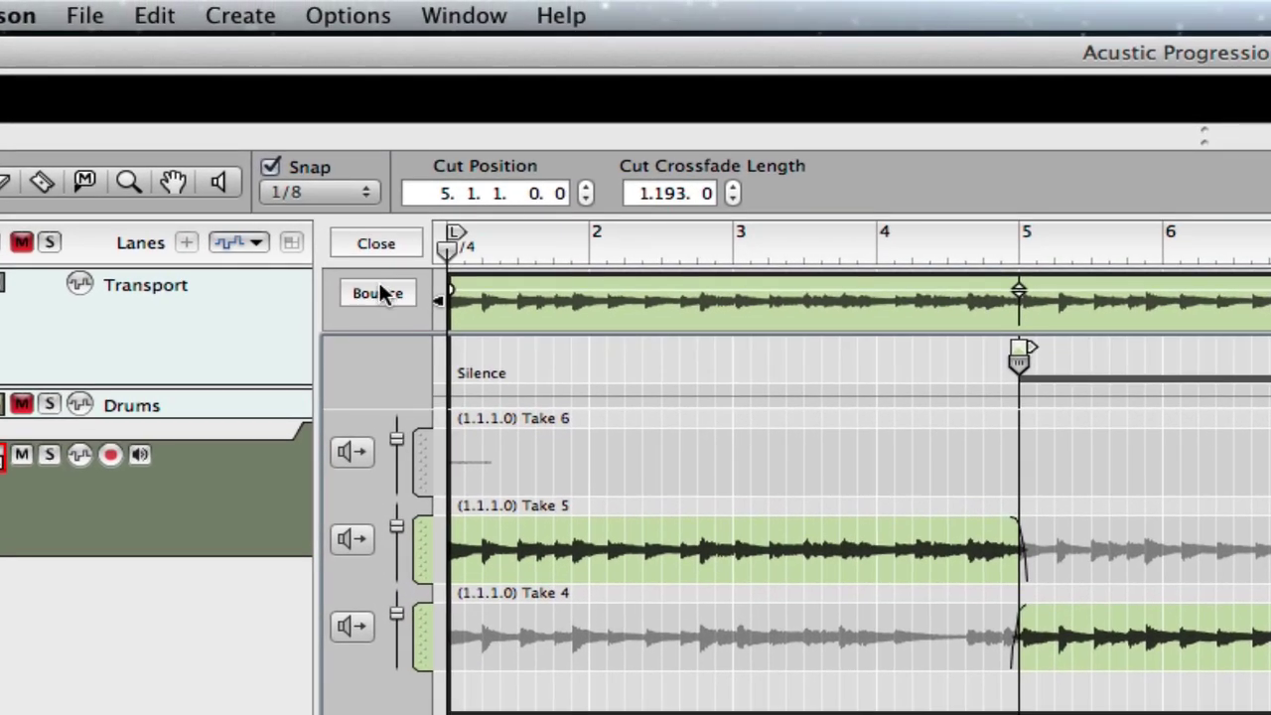
Step: Bounce the comped takes to a single new recording and close the comp editor
{"action": "left_click", "coordinate": [380, 294]}
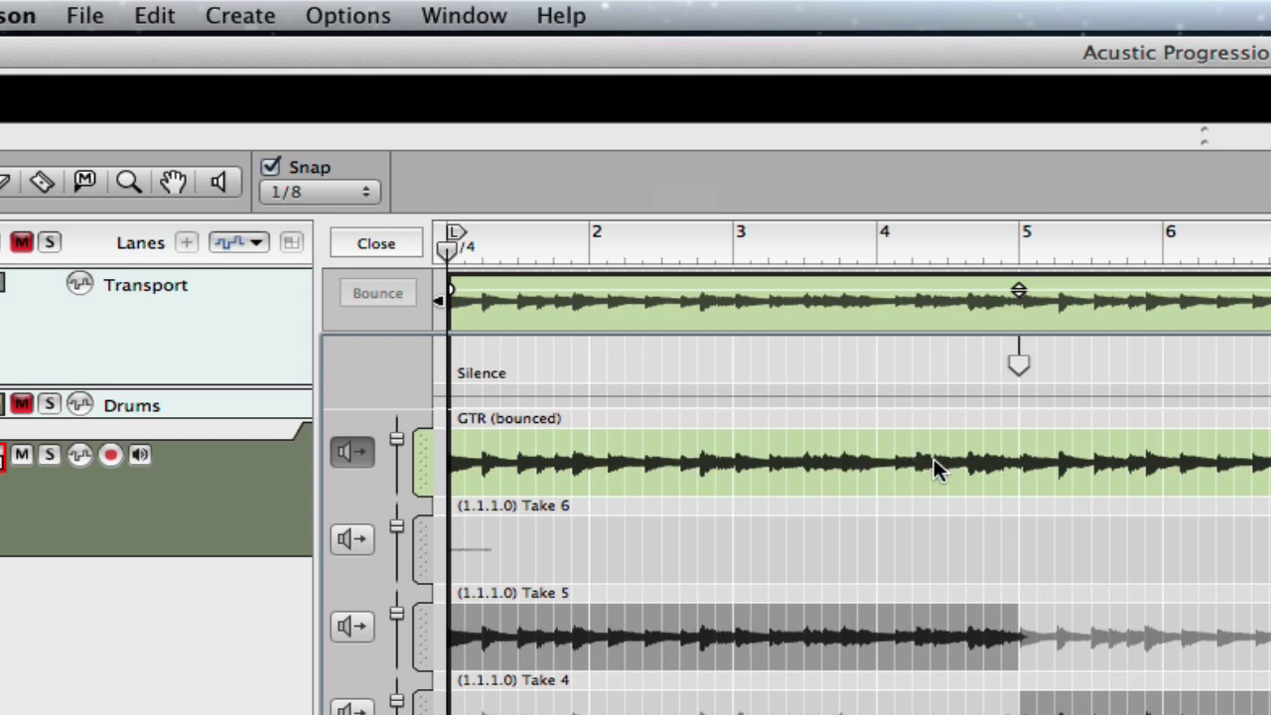
{"action": "left_click", "coordinate": [374, 243]}
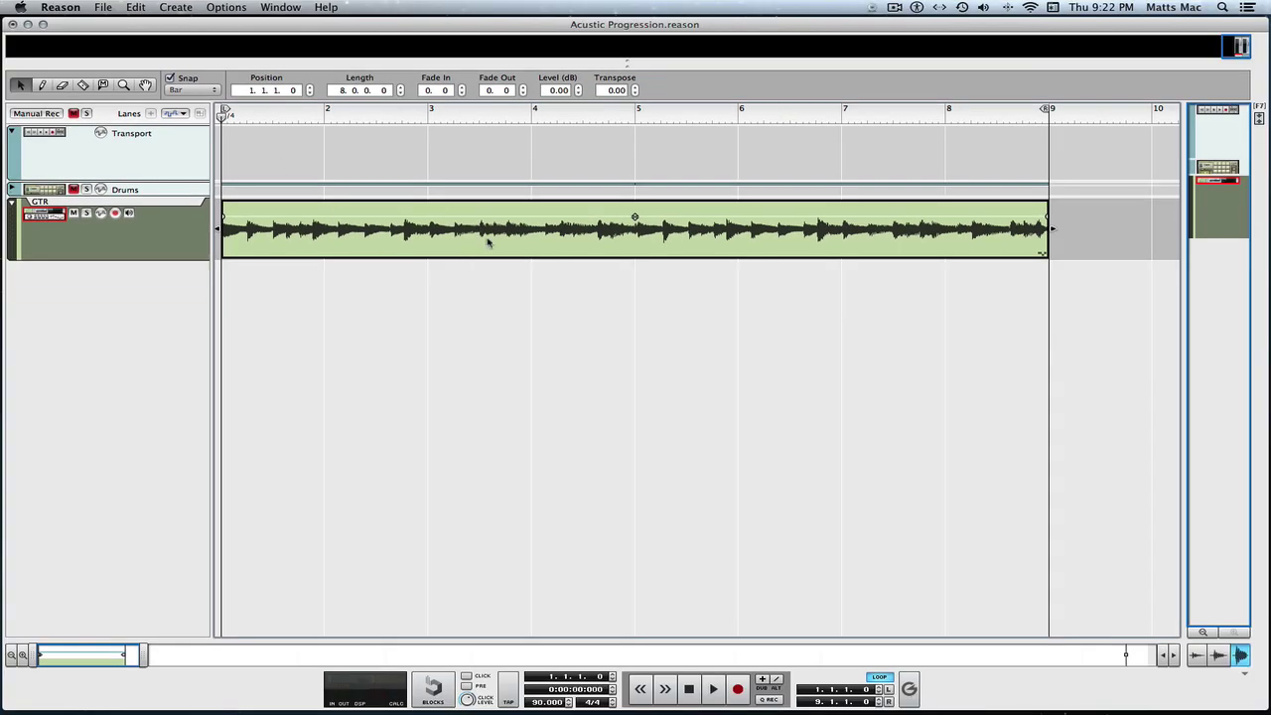
Step: Open the bounced GTR clip for slice editing and move the slice marker near beat 2 of bar 3 slightly earlier
{"action": "double_click", "coordinate": [486, 242]}
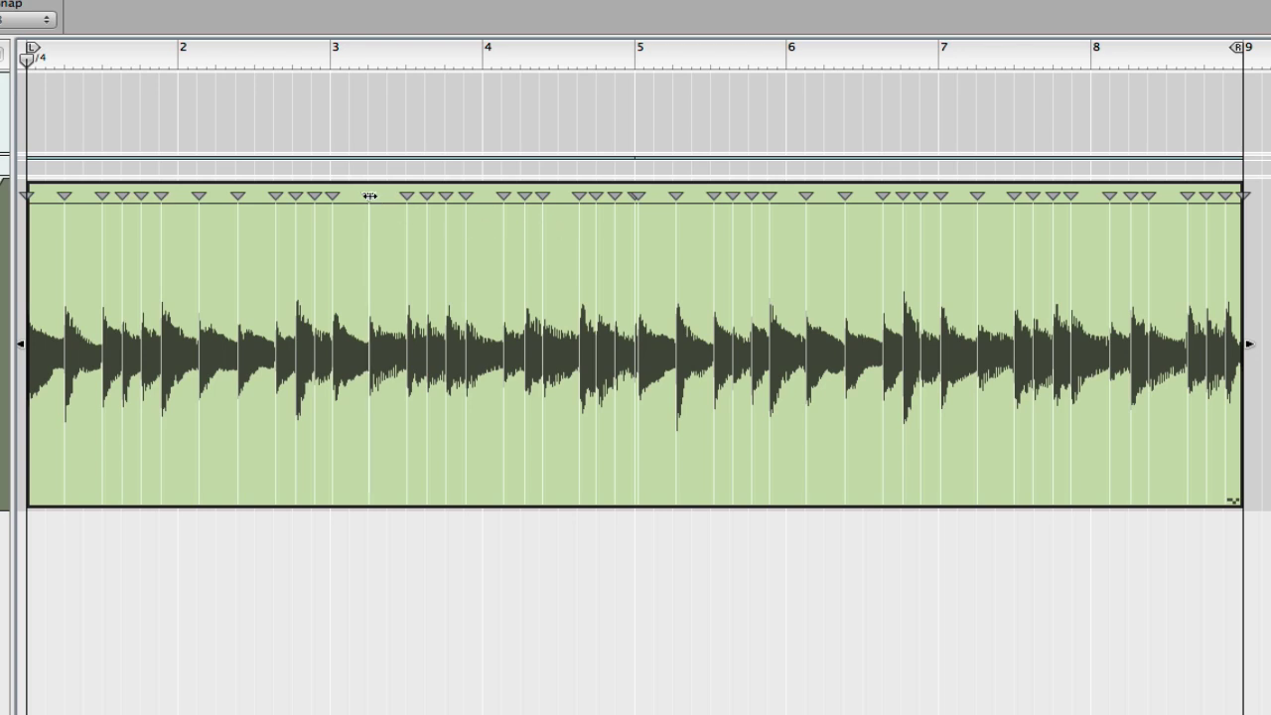
{"action": "mouse_move", "coordinate": [369, 195]}
{"action": "left_mouse_down"}
{"action": "mouse_move", "coordinate": [346, 195]}
{"action": "mouse_move", "coordinate": [365, 196]}
{"action": "left_mouse_up"}
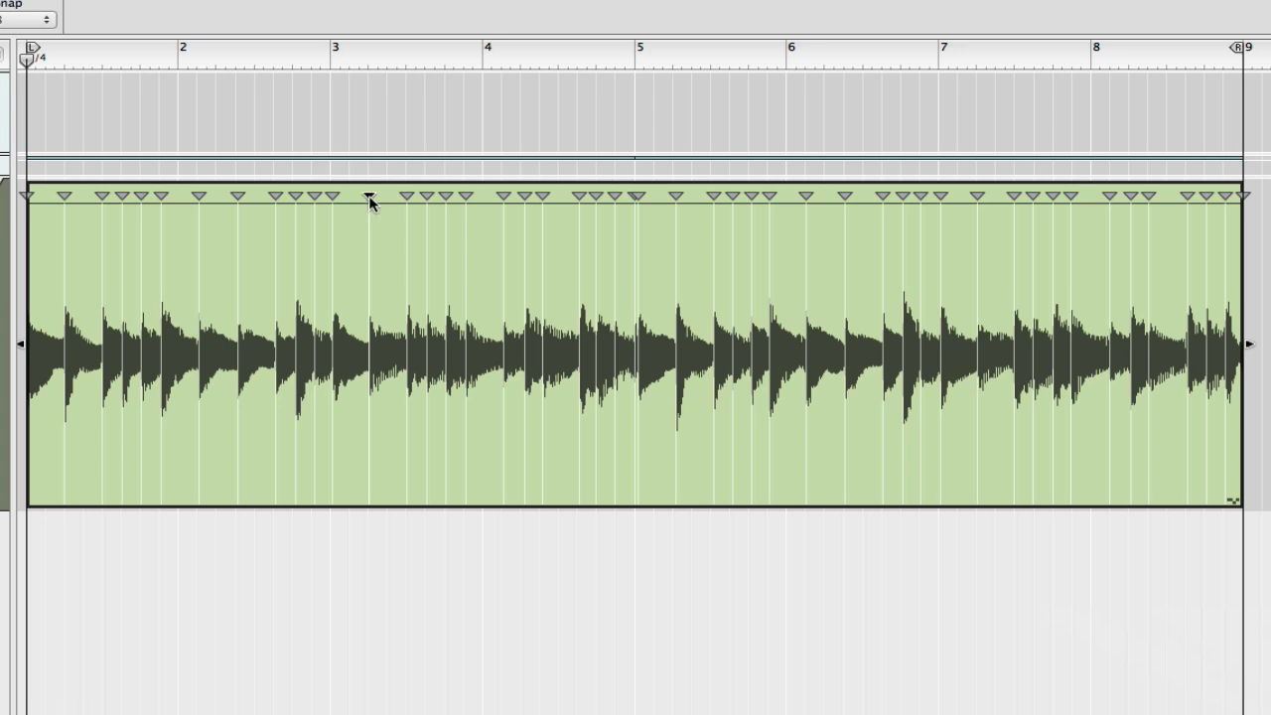
{"action": "mouse_move", "coordinate": [368, 196]}
{"action": "left_mouse_down"}
{"action": "mouse_move", "coordinate": [347, 195]}
{"action": "mouse_move", "coordinate": [368, 197]}
{"action": "left_mouse_up"}
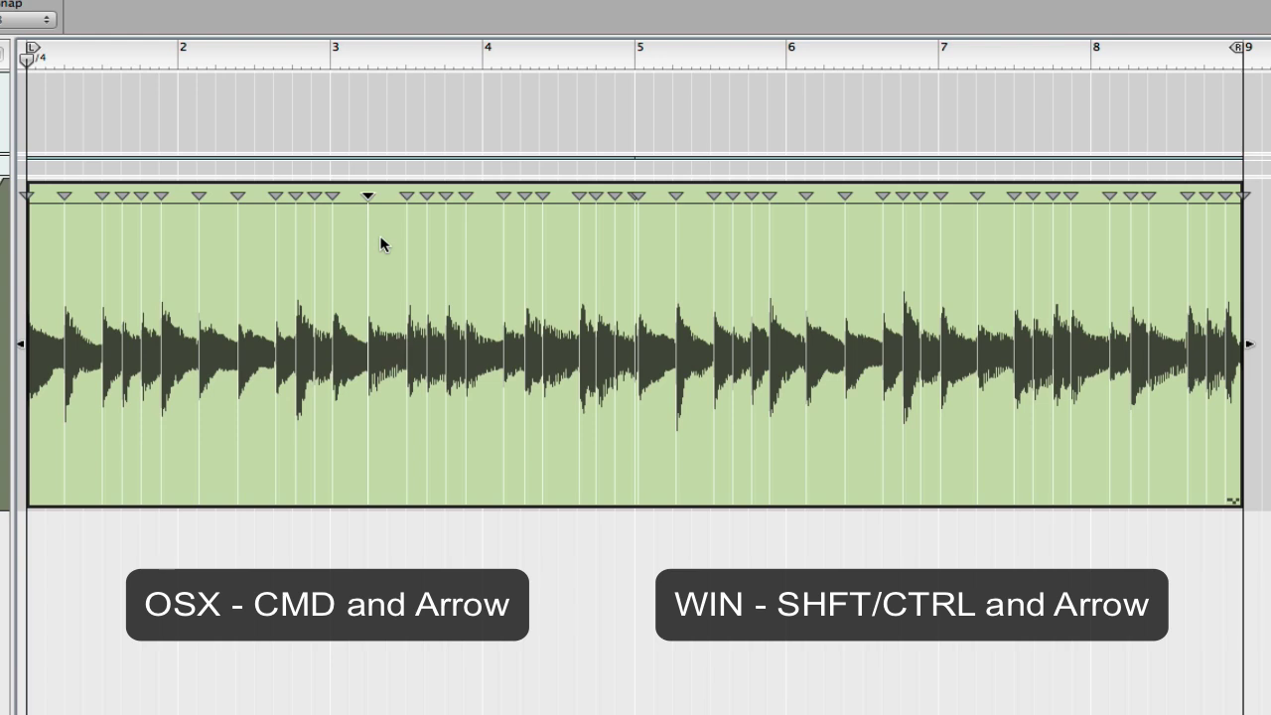
Step: Try nudging the slice marker near beat 2 of bar 3 in 1/8 steps, and return it to its starting point
{"action": "left_click_drag", "start_coordinate": [383, 232], "coordinate": [386, 235]}
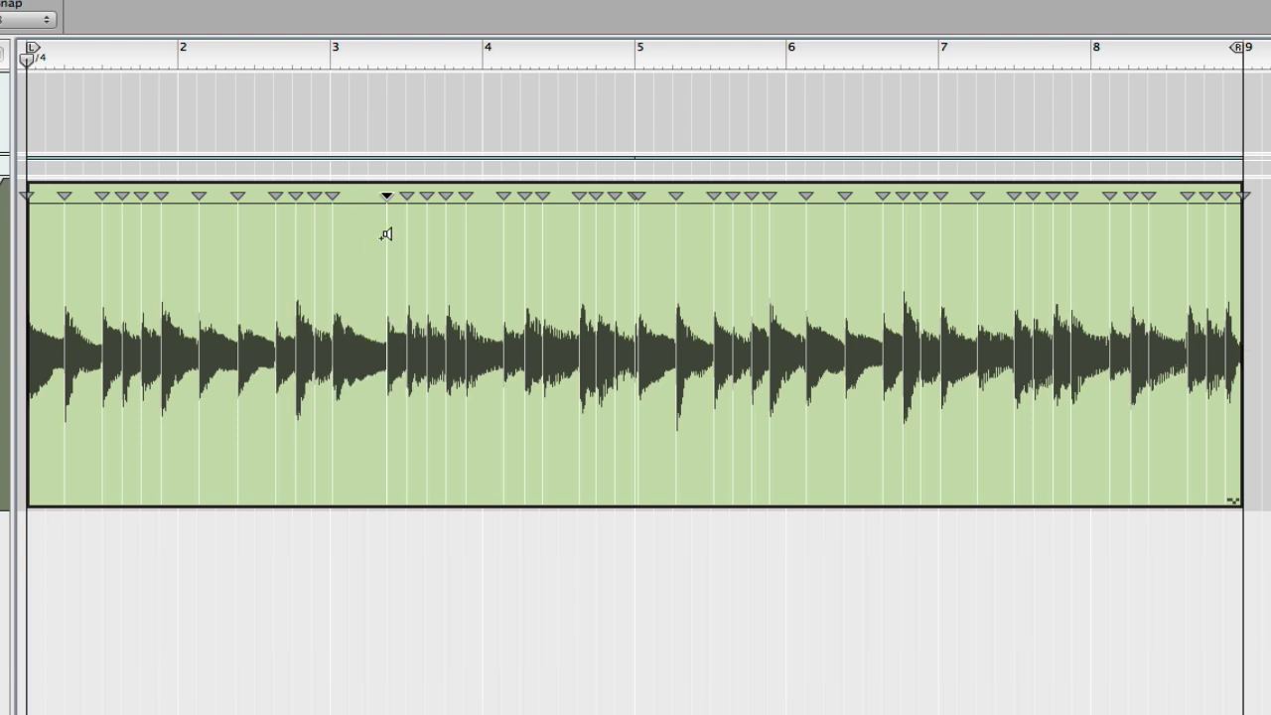
{"action": "key", "text": "super+Left"}
{"action": "key", "text": "super+Left"}
{"action": "key", "text": "super+Right"}
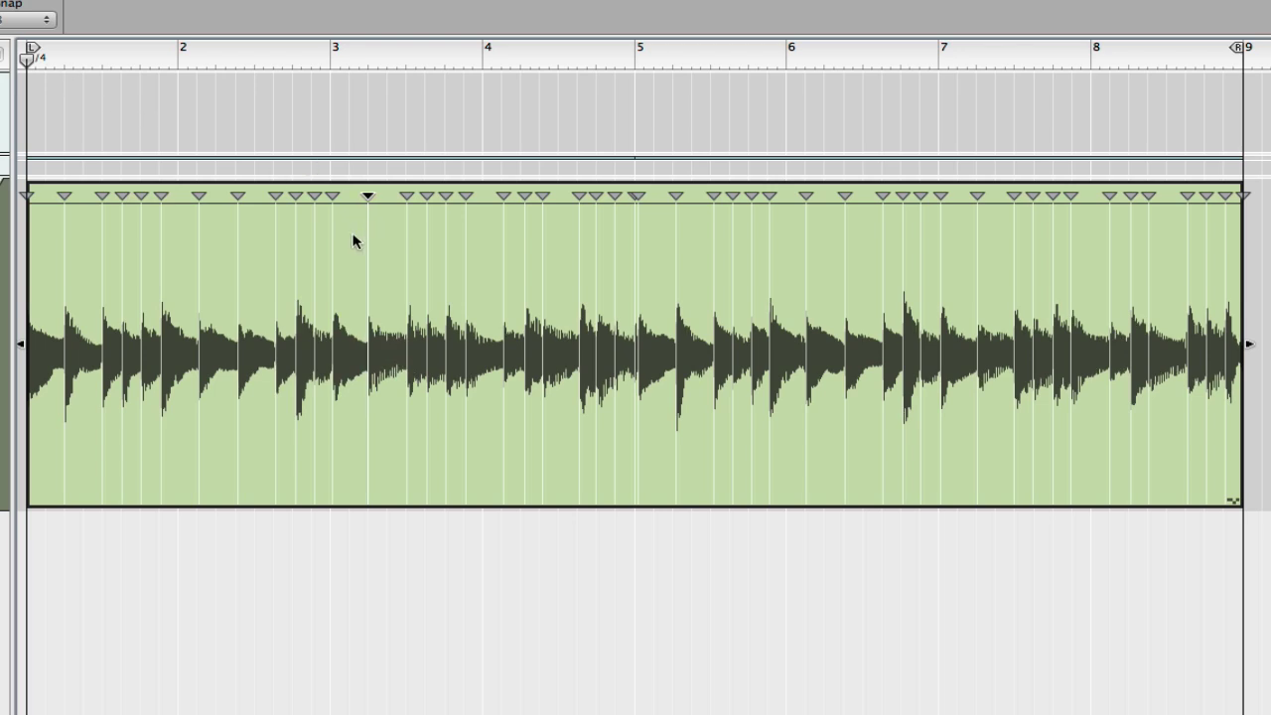
Step: Select the five slice markers from beat 2 to the end of bar 3, and reduce the selection to the first one
{"action": "mouse_move", "coordinate": [352, 235]}
{"action": "left_mouse_down"}
{"action": "mouse_move", "coordinate": [383, 260]}
{"action": "mouse_move", "coordinate": [494, 281]}
{"action": "left_mouse_up"}
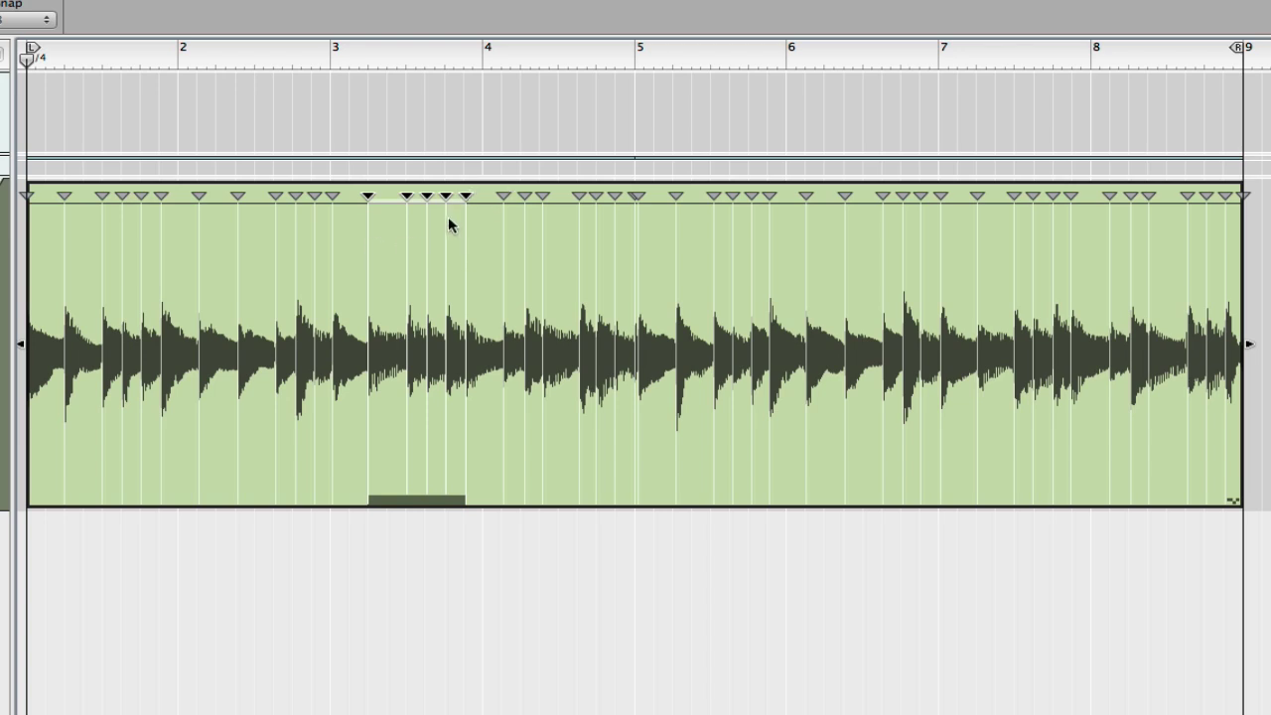
{"action": "left_click", "coordinate": [368, 261]}
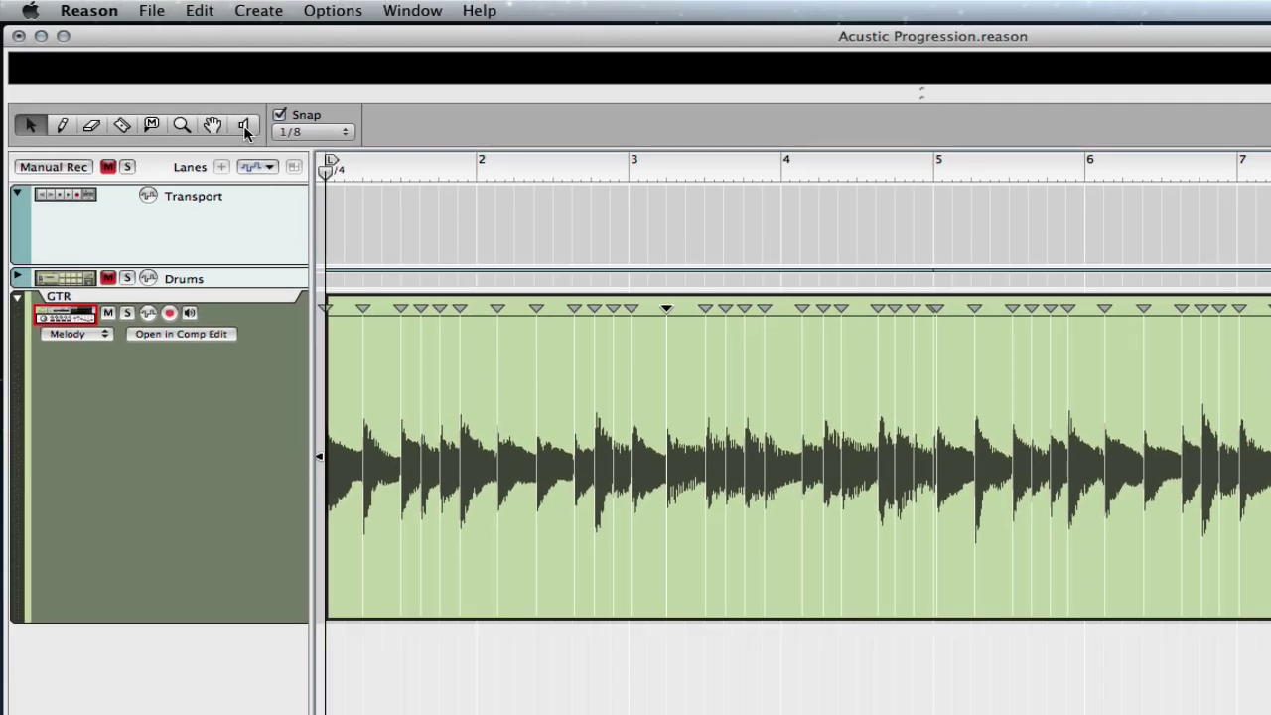
Step: Audition several slices in bars 2 and 3 with the Speaker tool, and switch back to the Selection tool
{"action": "left_click", "coordinate": [154, 92]}
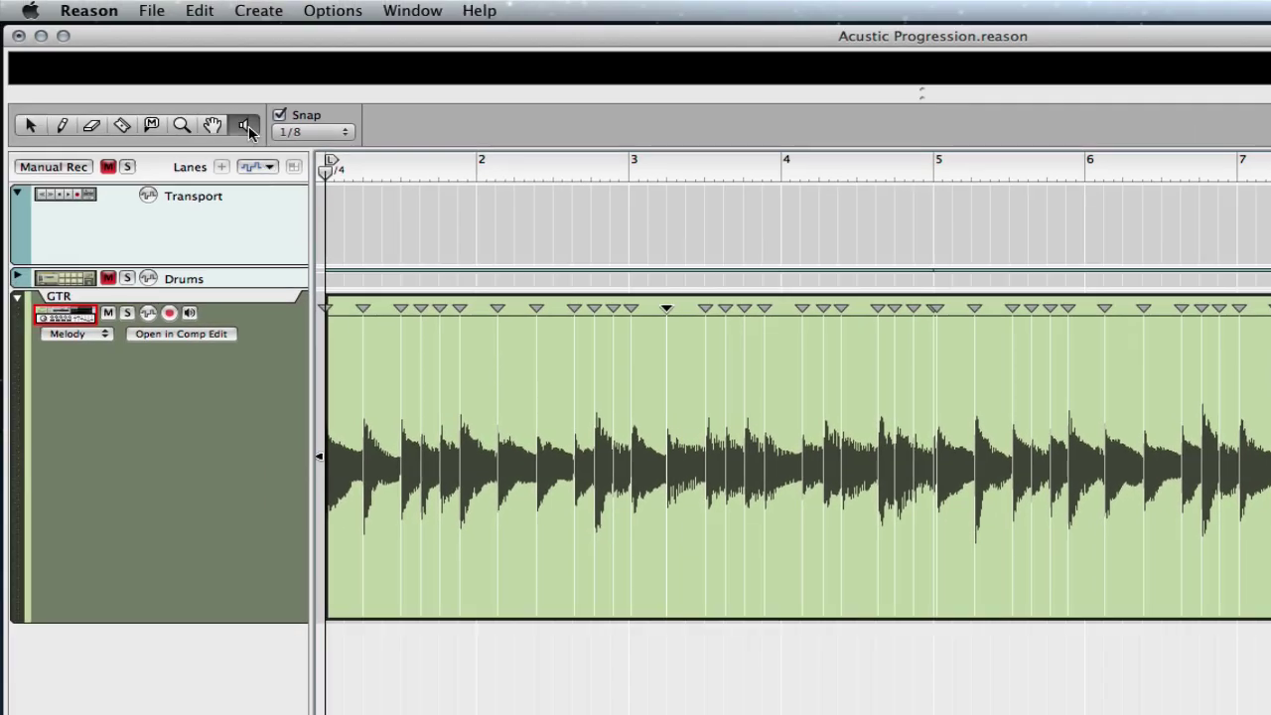
{"action": "left_click", "coordinate": [640, 374]}
{"action": "left_click", "coordinate": [545, 359]}
{"action": "left_click", "coordinate": [514, 354]}
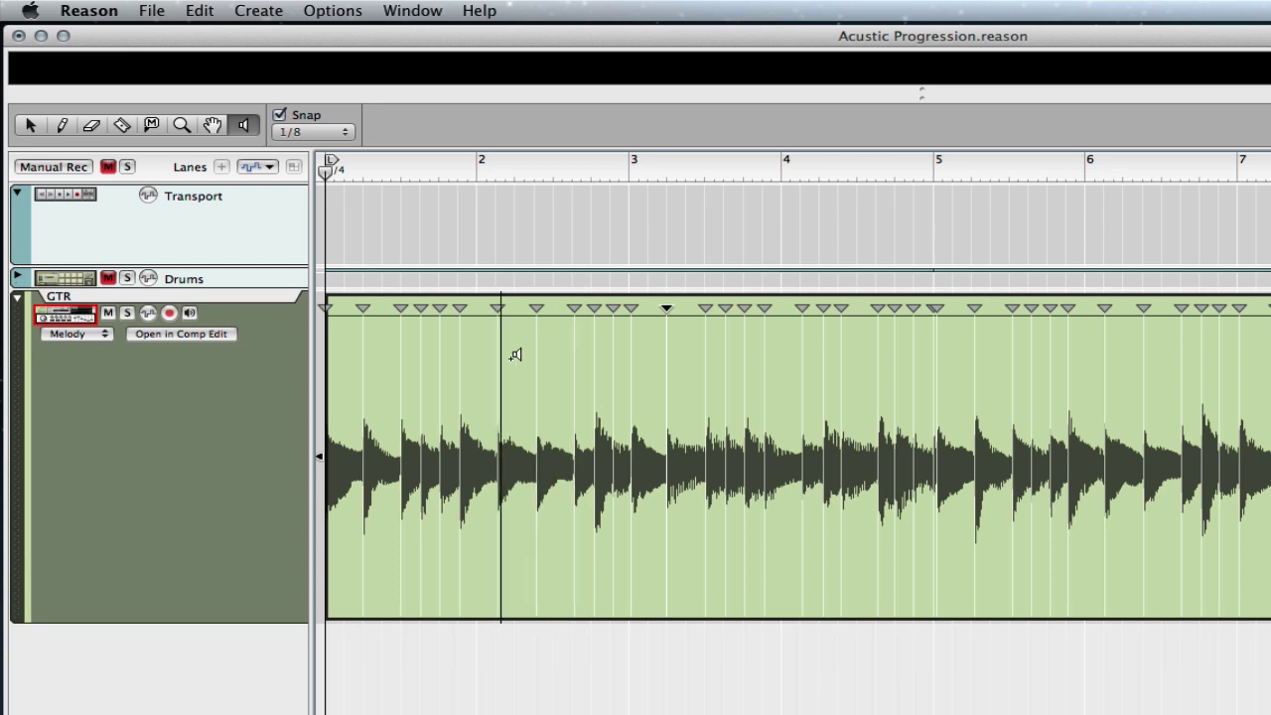
{"action": "left_click", "coordinate": [515, 354]}
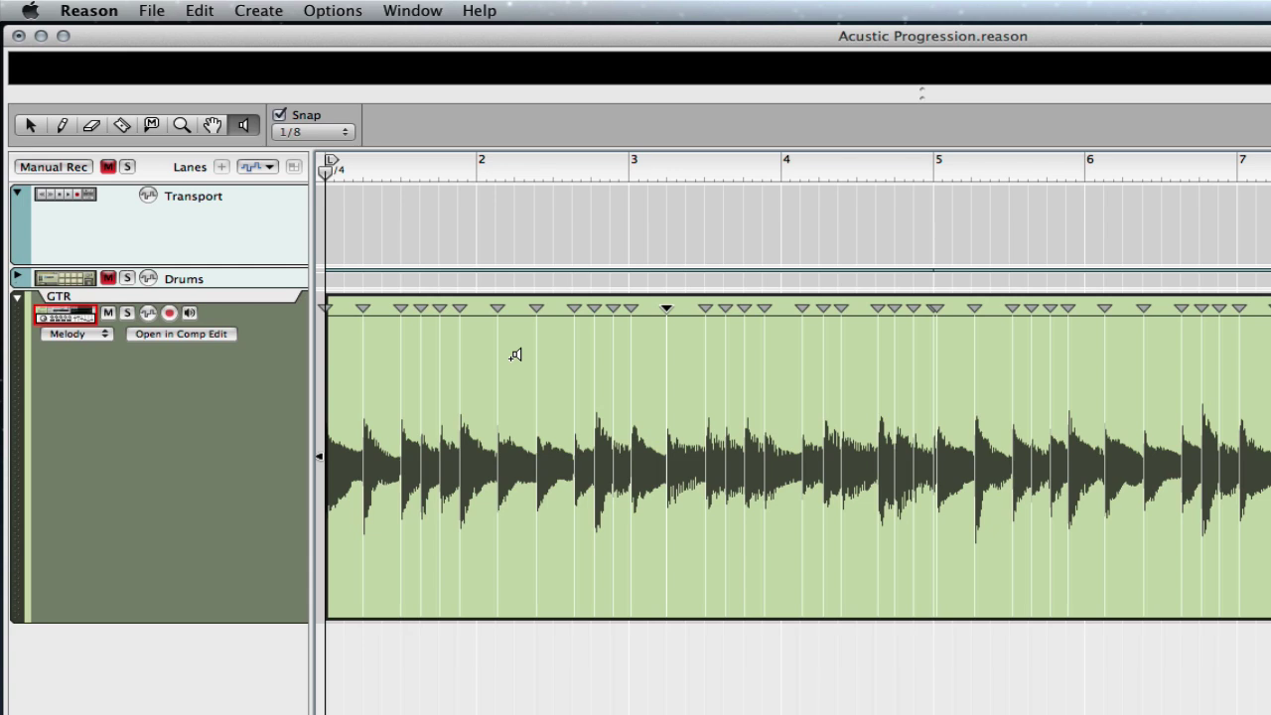
{"action": "key", "text": "q"}
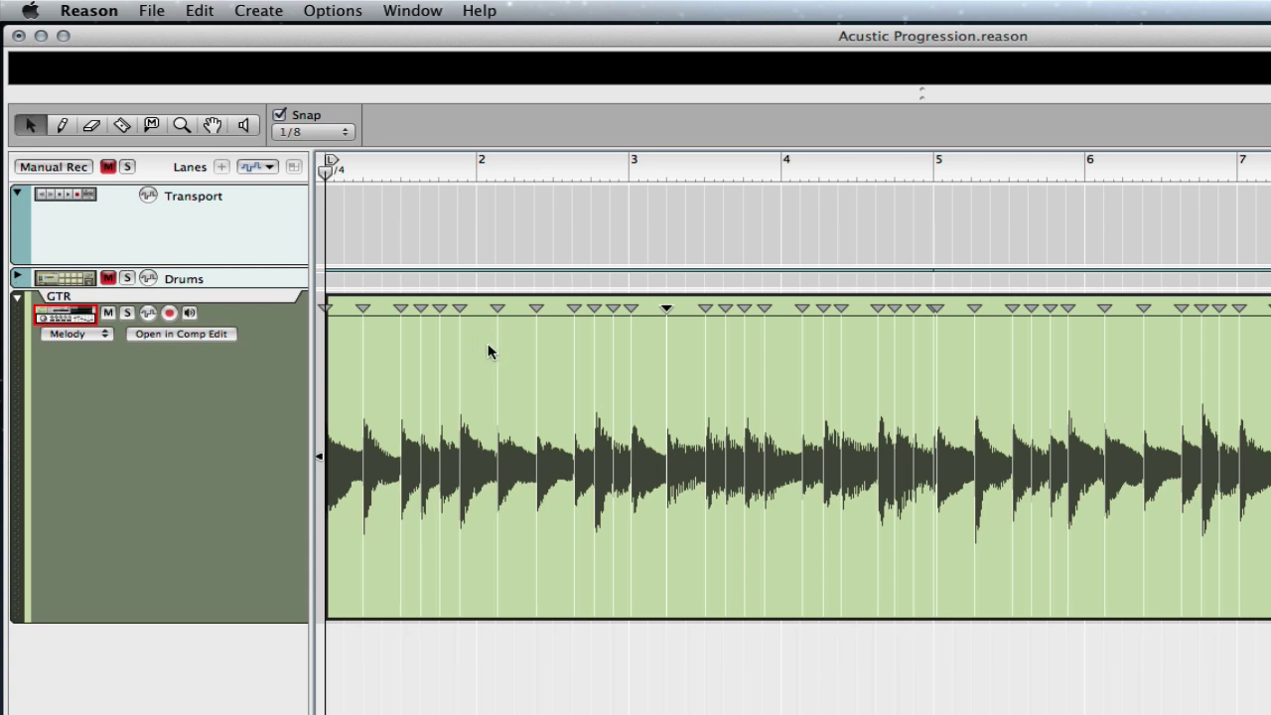
Step: Select the first two slice markers in bar 2 and examine the commands available for them
{"action": "left_click", "coordinate": [488, 348]}
{"action": "left_click_drag", "start_coordinate": [488, 348], "coordinate": [534, 359]}
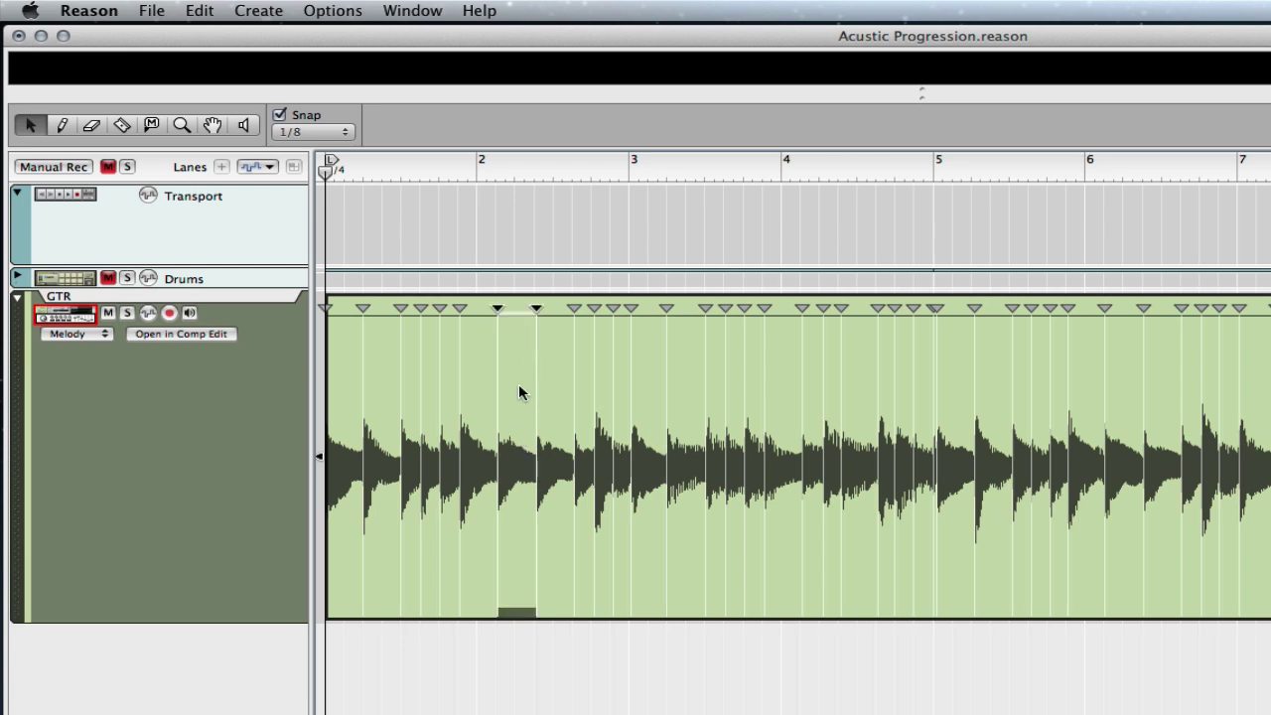
{"action": "right_click", "coordinate": [518, 383]}
{"action": "left_click", "coordinate": [557, 547]}
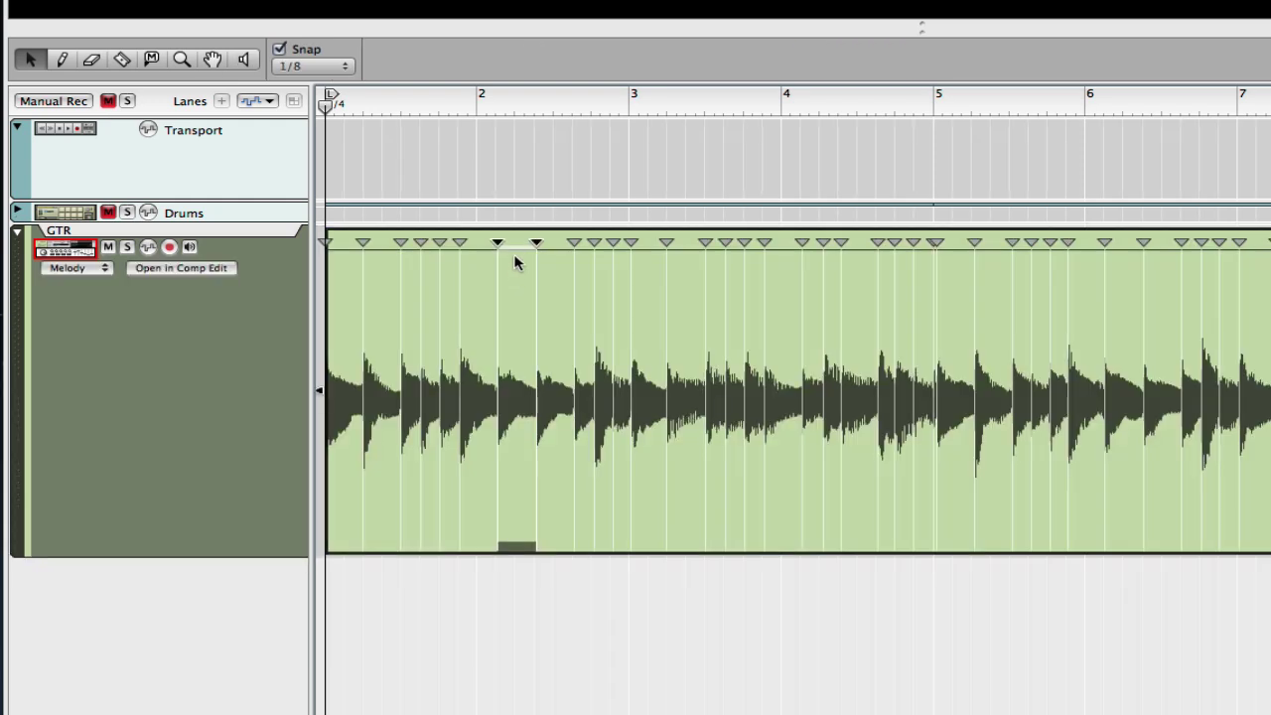
Step: Select the six slice markers across bar 2 and try shifting them together by their range handle
{"action": "left_click_drag", "start_coordinate": [477, 283], "coordinate": [652, 334]}
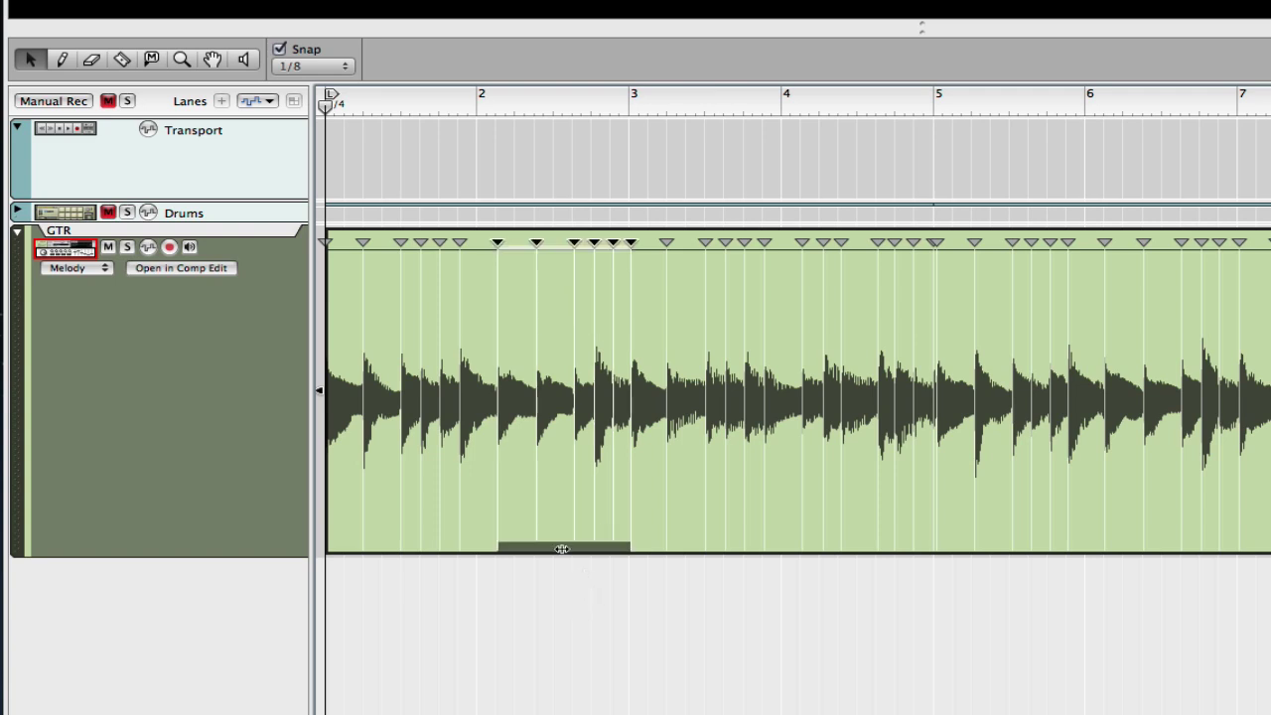
{"action": "mouse_move", "coordinate": [561, 547]}
{"action": "left_mouse_down"}
{"action": "mouse_move", "coordinate": [604, 550]}
{"action": "mouse_move", "coordinate": [559, 552]}
{"action": "mouse_move", "coordinate": [541, 546]}
{"action": "mouse_move", "coordinate": [580, 544]}
{"action": "mouse_move", "coordinate": [530, 537]}
{"action": "mouse_move", "coordinate": [561, 544]}
{"action": "left_mouse_up"}
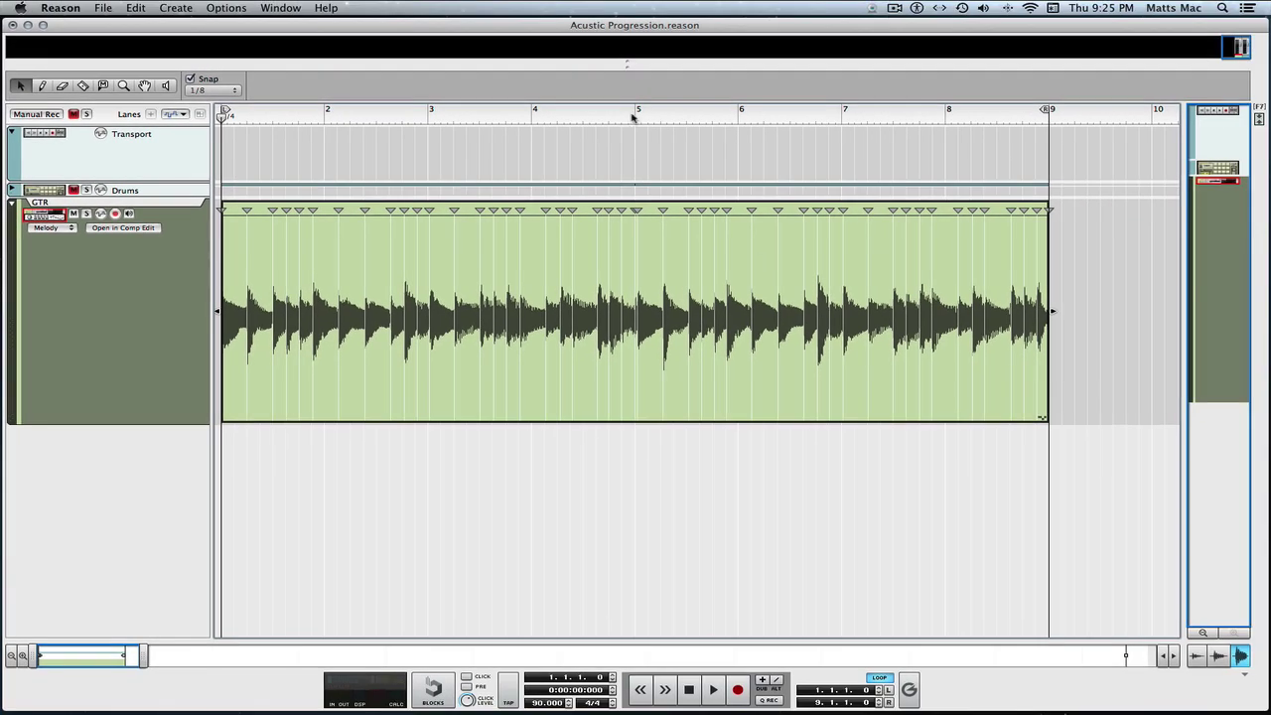
Step: Move the song position to bar 5 and play a short stretch of the clip from there
{"action": "left_click", "coordinate": [820, 108]}
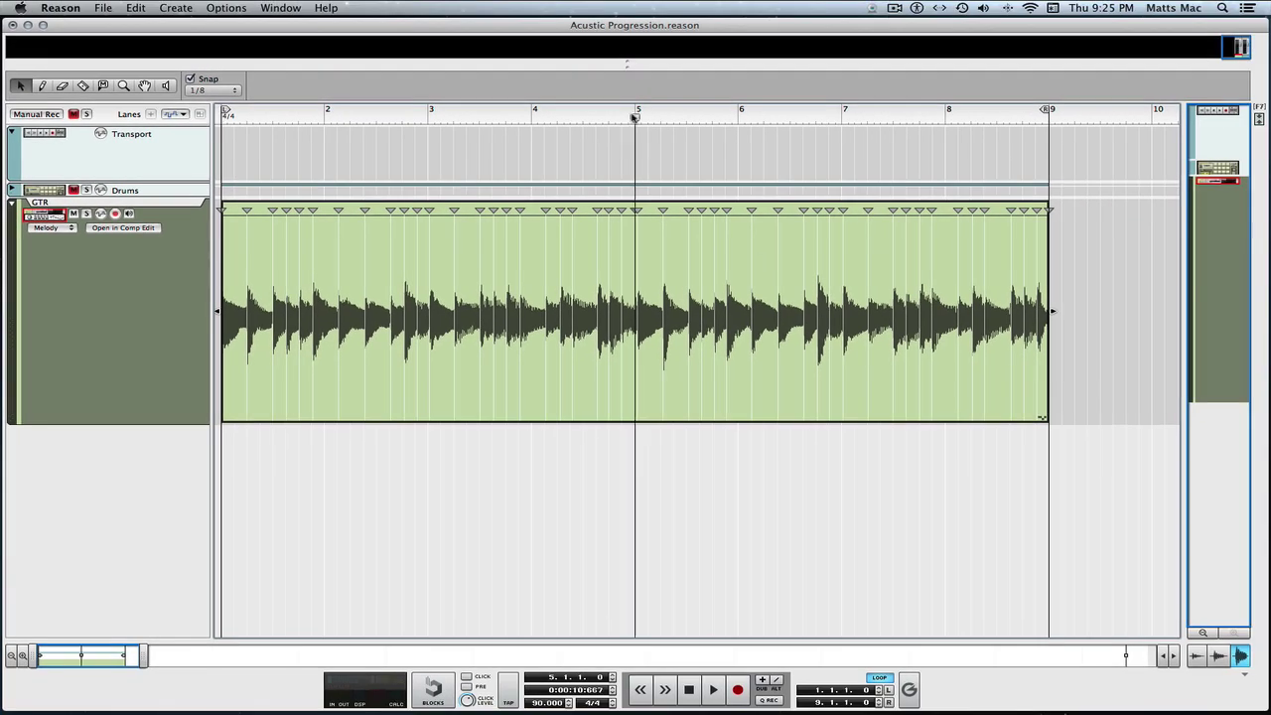
{"action": "key", "text": "space"}
{"action": "key", "text": "space"}
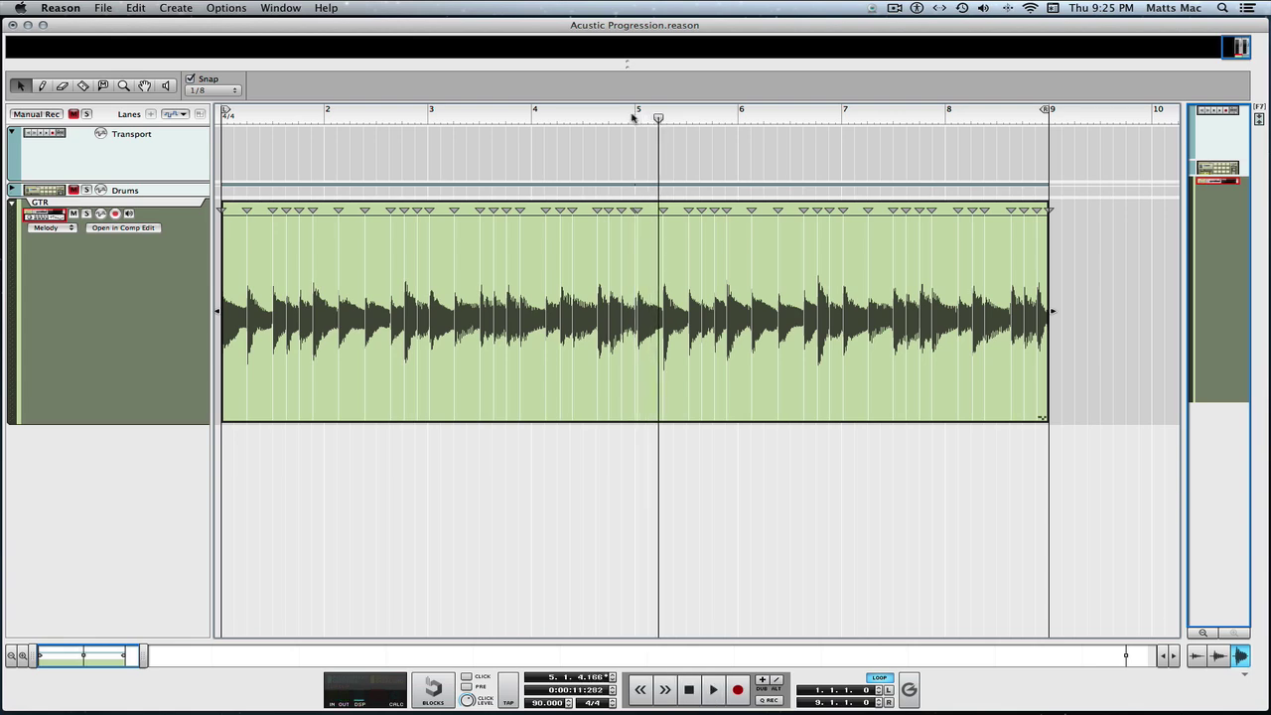
Step: Delete the extra slice marker right at the start of bar 5, and play the clip from before it
{"action": "key", "text": "g"}
{"action": "key", "text": "g"}
{"action": "key", "text": "g"}
{"action": "key", "text": "g"}
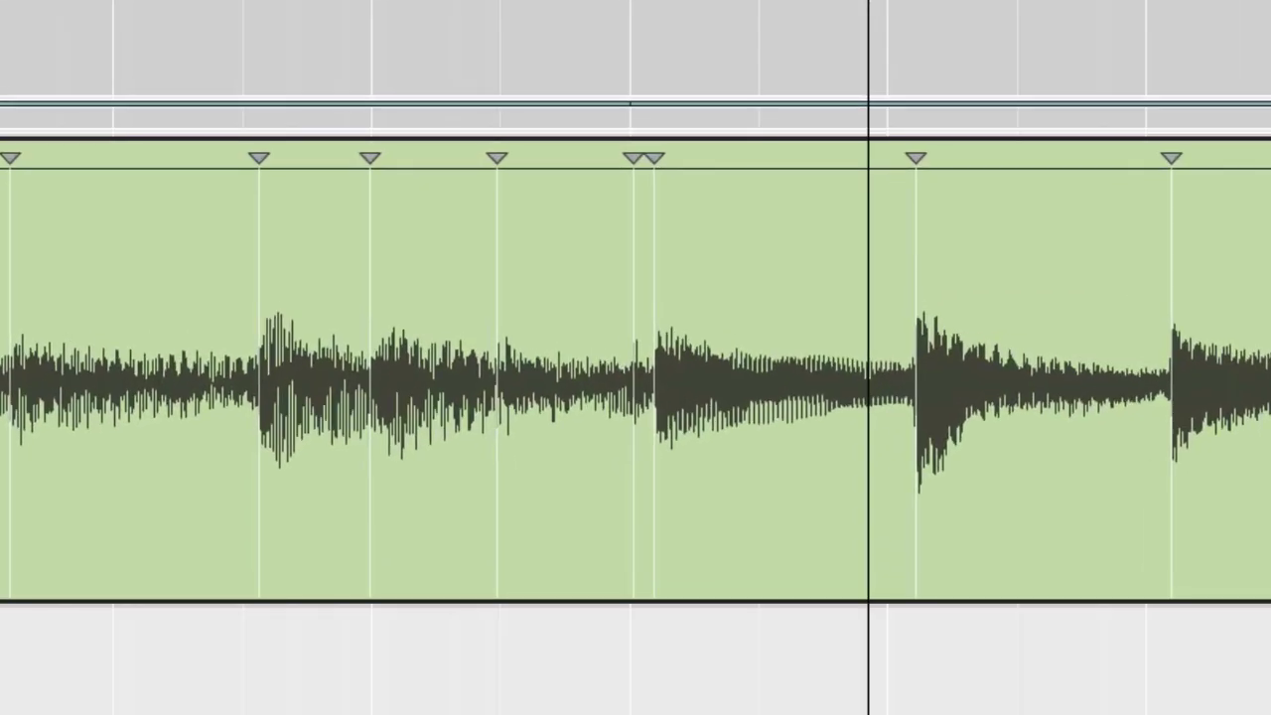
{"action": "key", "text": "KP_0"}
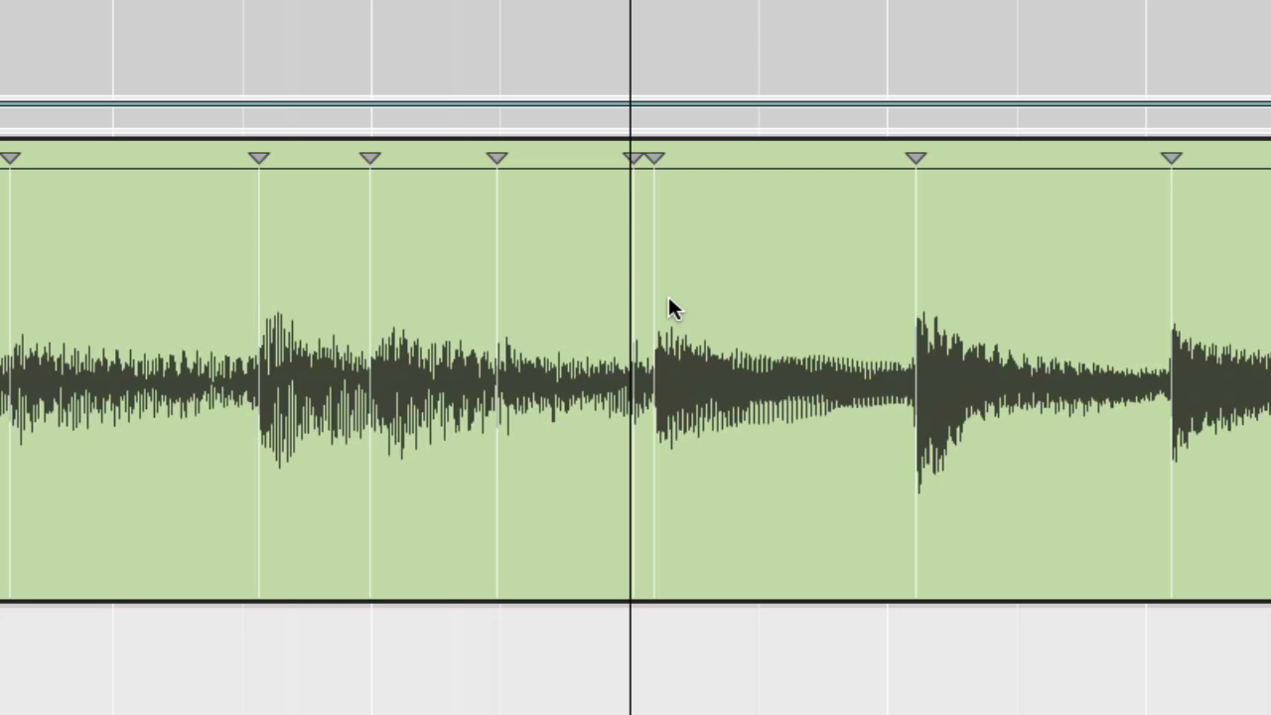
{"action": "key", "text": "alt+b"}
{"action": "key", "text": "alt+b"}
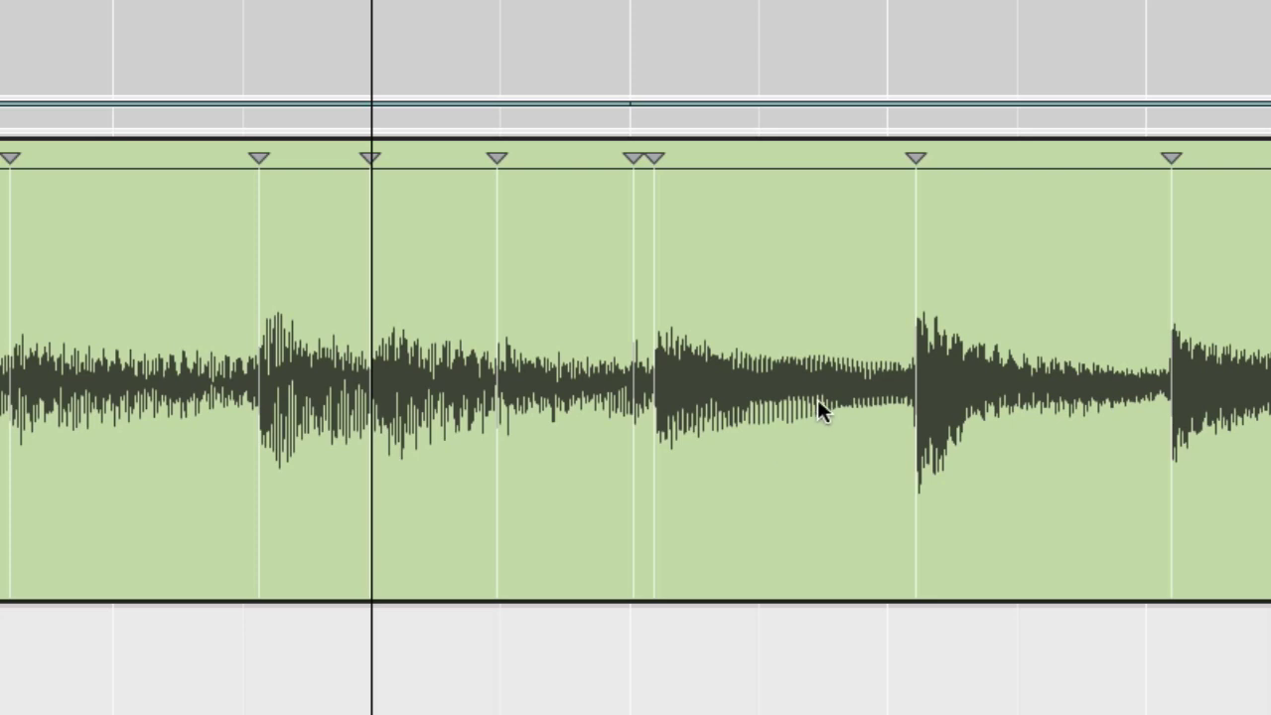
{"action": "left_click", "coordinate": [634, 160], "text": "alt"}
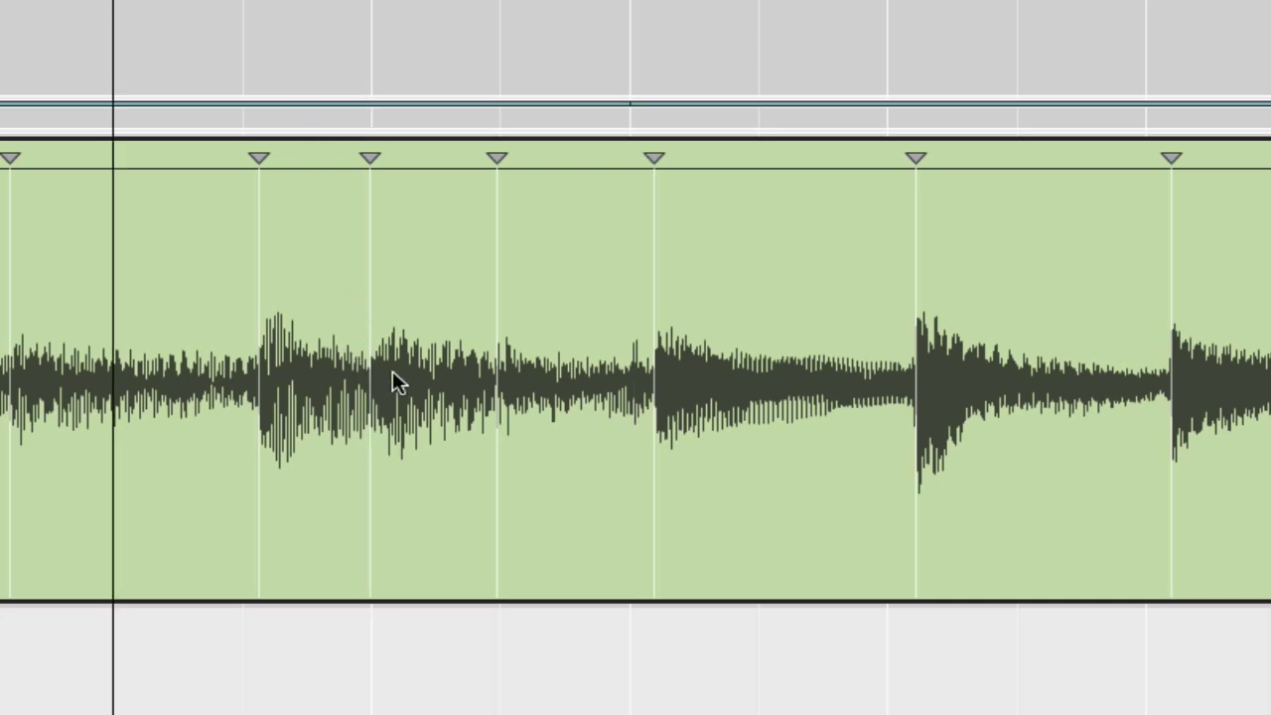
{"action": "key", "text": "space"}
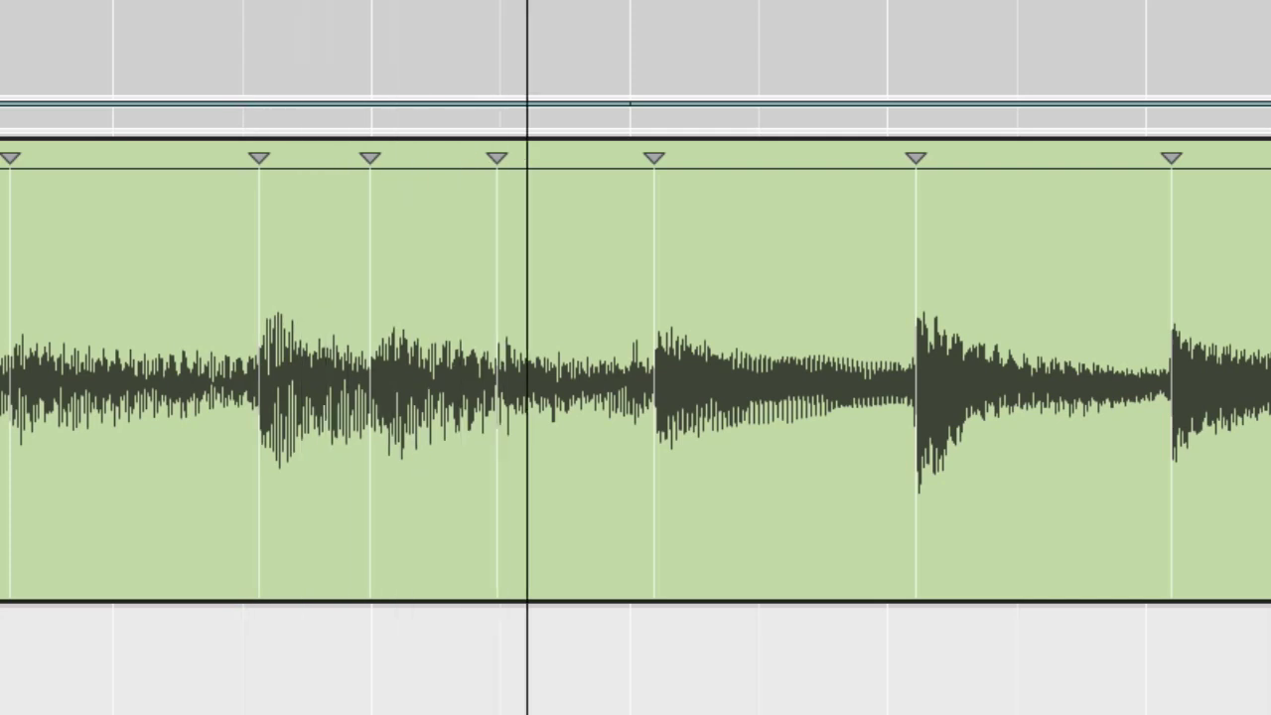
Step: Move the song position to the last slice marker in bar 4
{"action": "scroll", "coordinate": [550, 269], "scroll_direction": "down", "scroll_amount": 10}
{"action": "scroll", "coordinate": [761, 431], "scroll_direction": "down", "scroll_amount": 6}
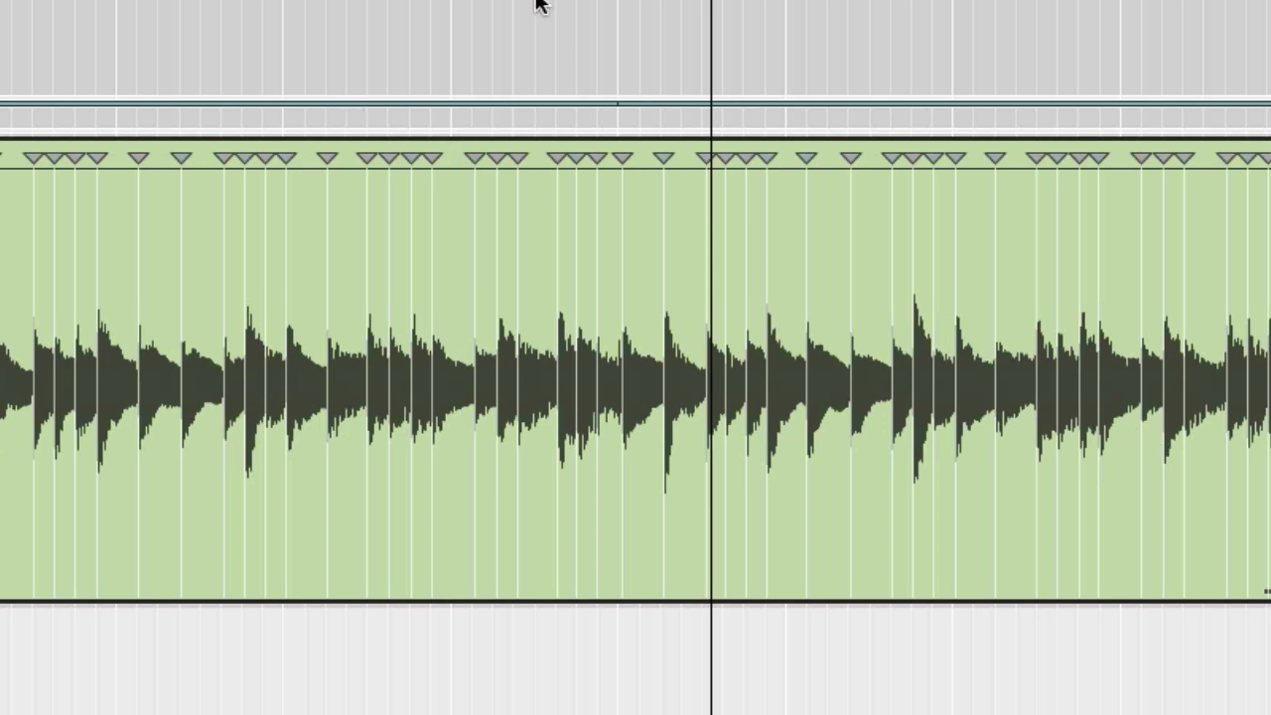
{"action": "left_click", "coordinate": [597, 2]}
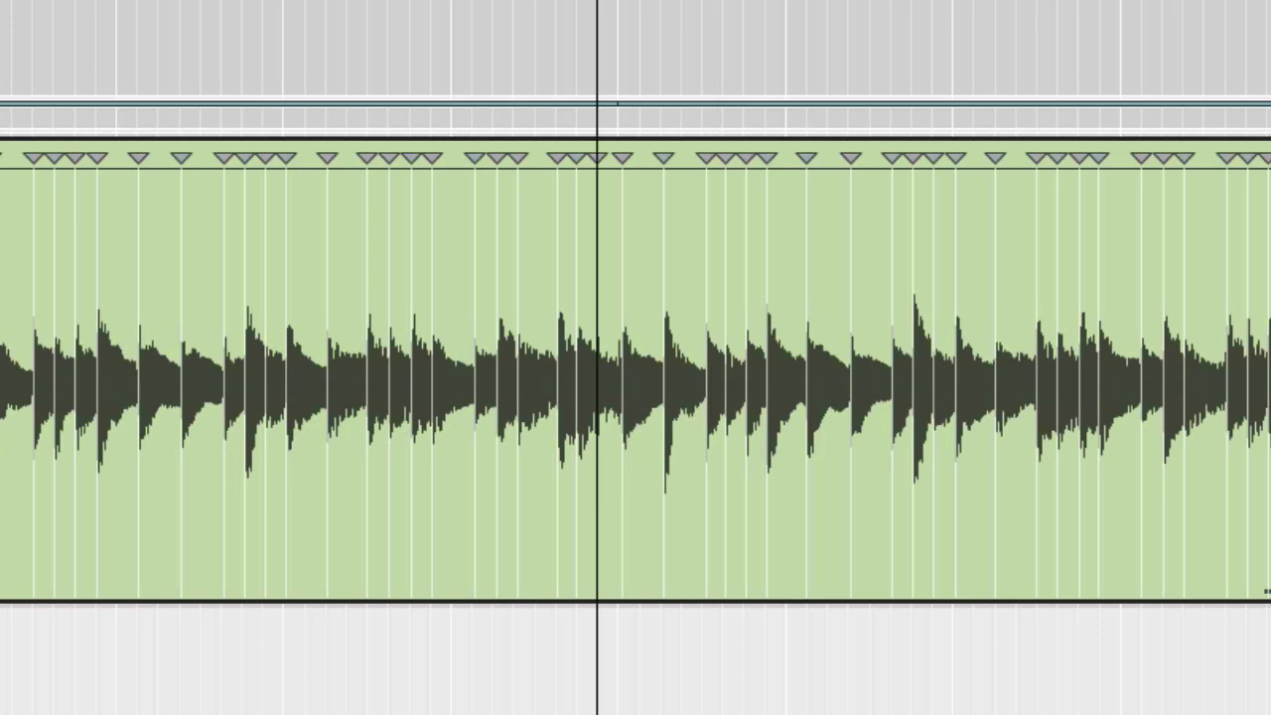
{"action": "key", "text": "plus"}
{"action": "key", "text": "plus"}
{"action": "key", "text": "plus"}
{"action": "key", "text": "plus"}
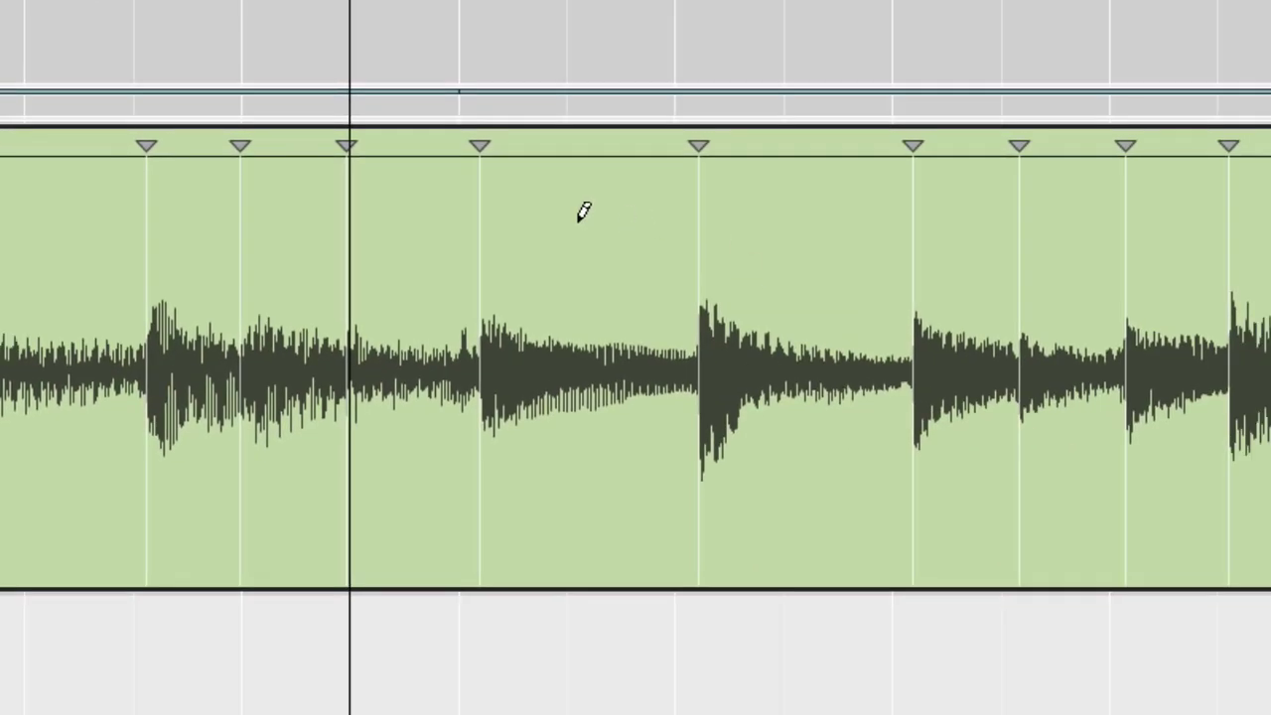
Step: Draw a slice marker midway through the first slice of bar 5 with the Pencil tool and delete it again
{"action": "left_click", "coordinate": [577, 221]}
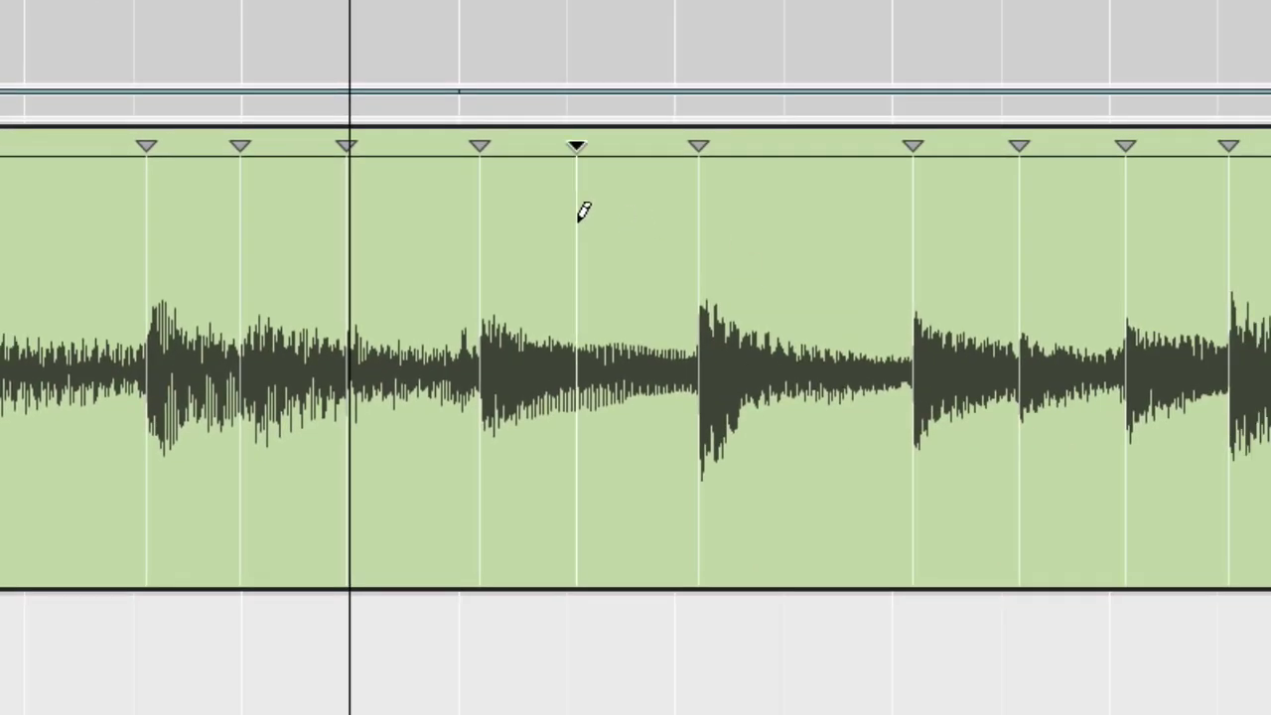
{"action": "left_click", "coordinate": [579, 217], "text": "alt"}
{"action": "key", "text": "ctrl+bracketright"}
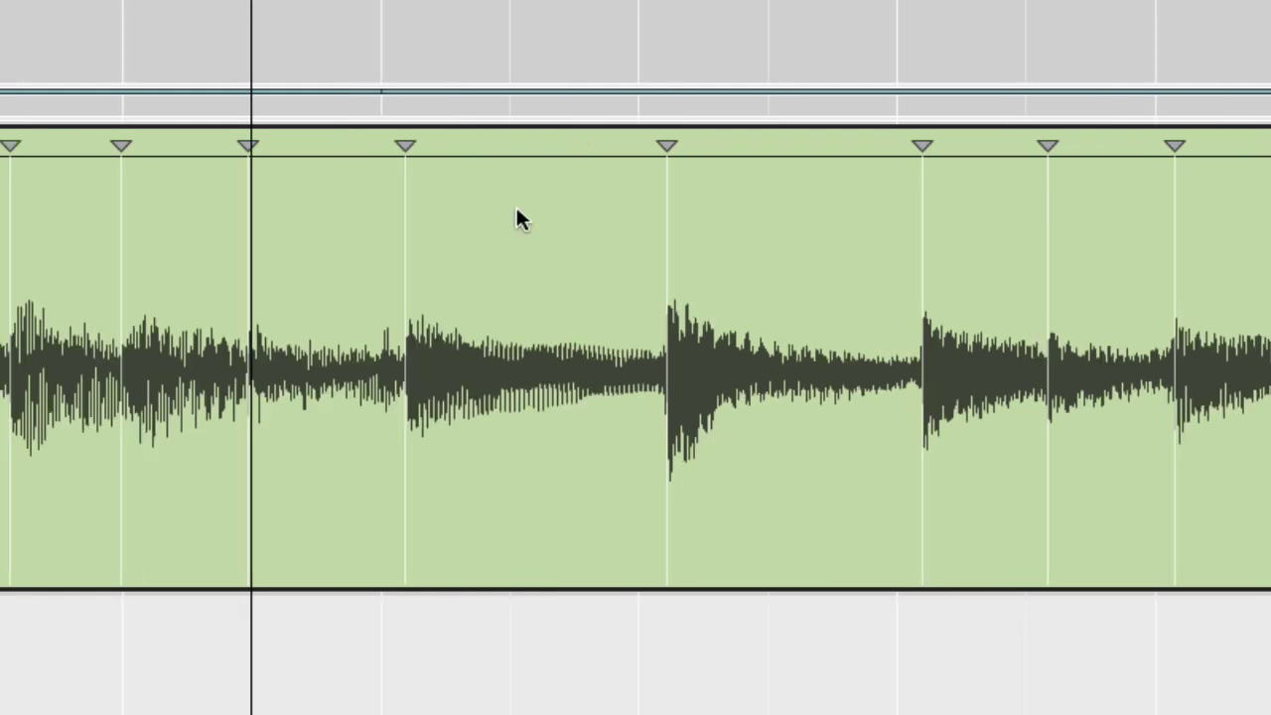
{"action": "key", "text": "ctrl+bracketleft"}
{"action": "key", "text": "ctrl+bracketleft"}
{"action": "key", "text": "ctrl+bracketleft"}
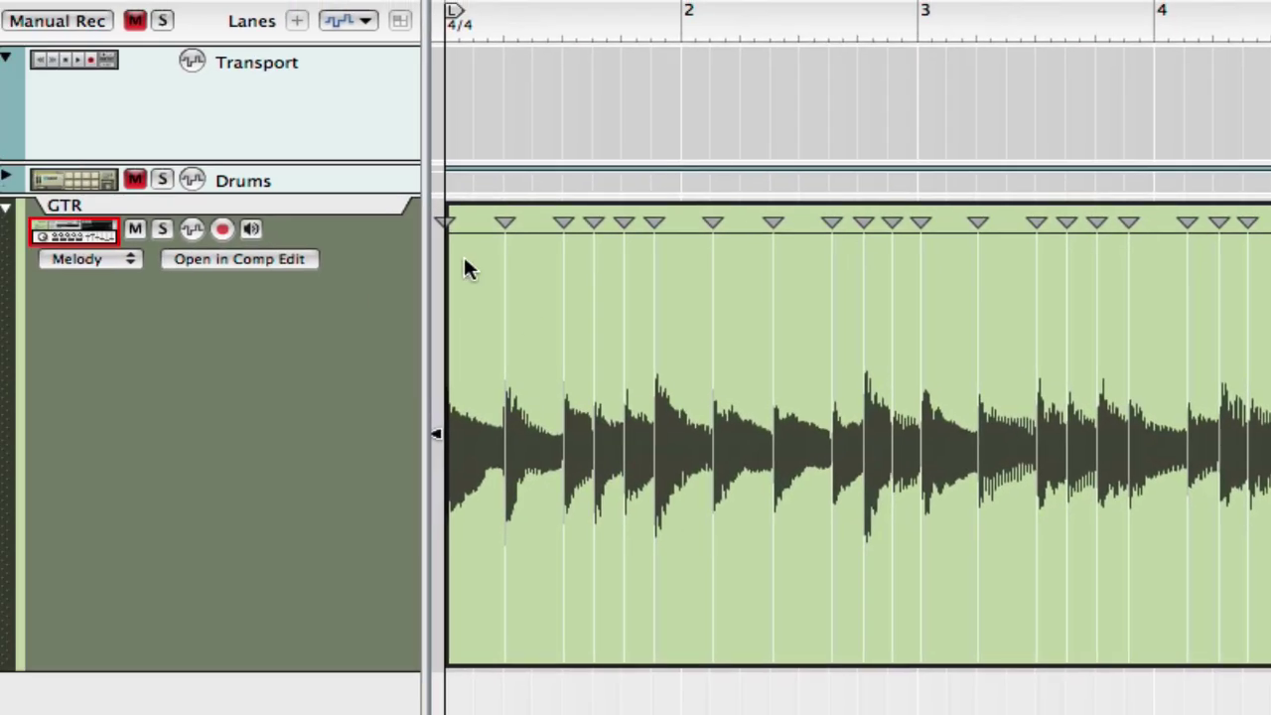
Step: Review the stretch types available for the GTR track and set it to Allround
{"action": "left_click", "coordinate": [119, 257]}
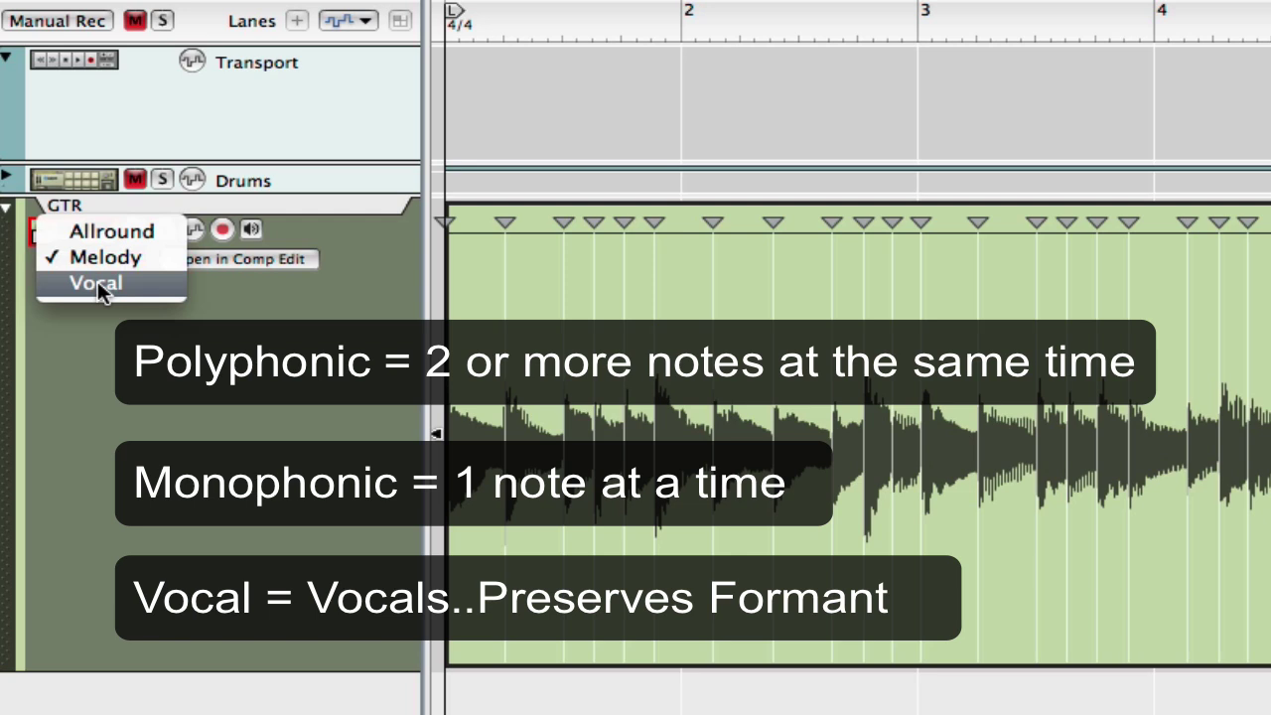
{"action": "left_click", "coordinate": [154, 425]}
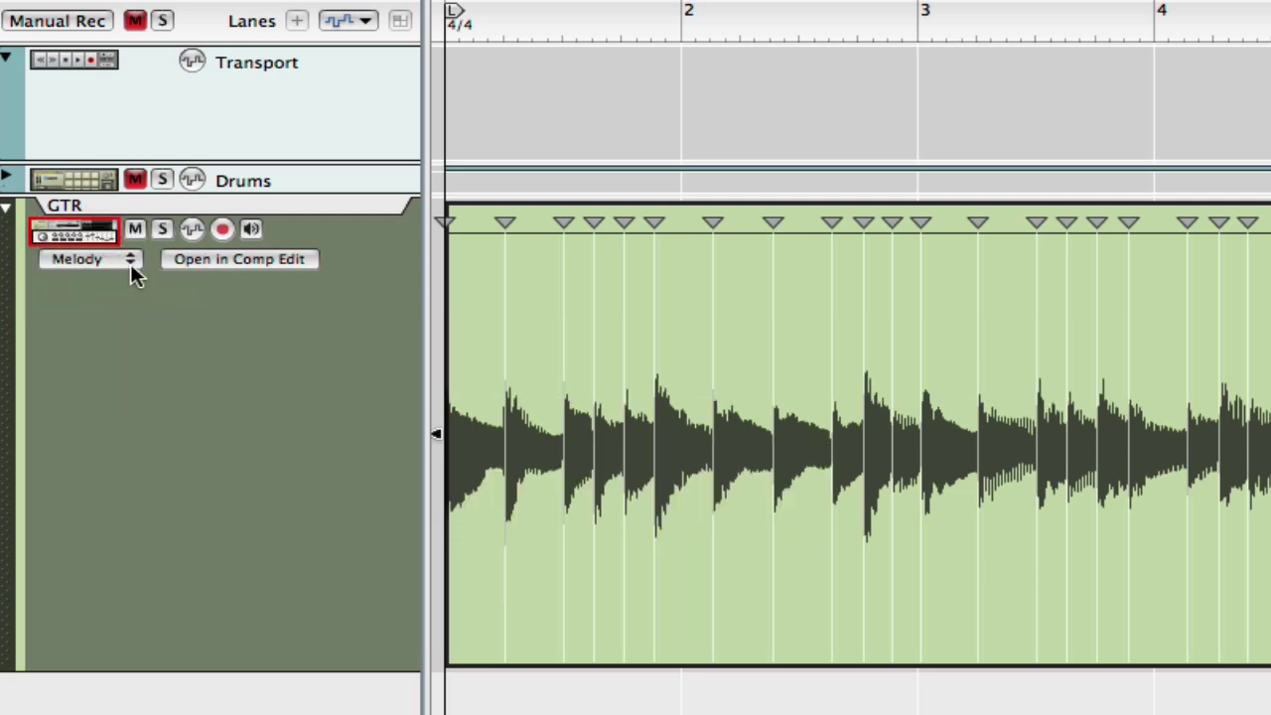
{"action": "left_click", "coordinate": [129, 261]}
{"action": "left_click", "coordinate": [104, 232]}
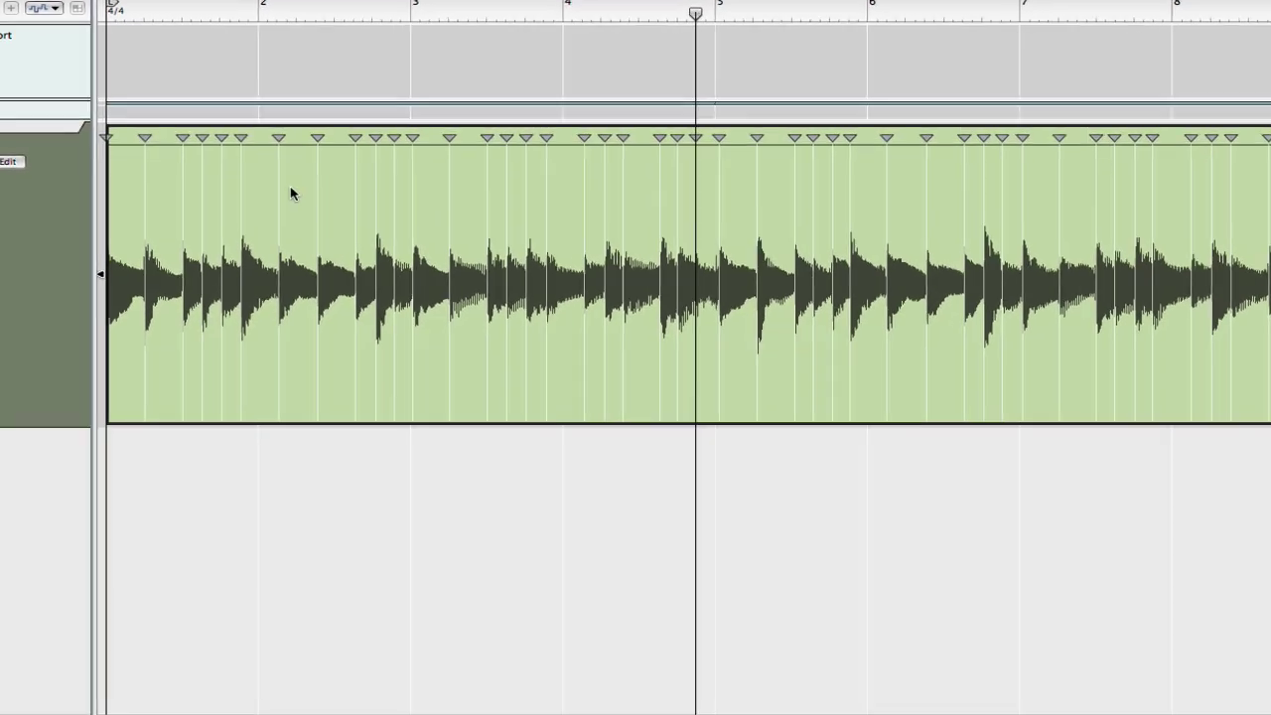
Step: Quantize the guitar clip's slices with a value of 1/8 and an amount of 100%, and close the Tool Window
{"action": "right_click", "coordinate": [281, 216]}
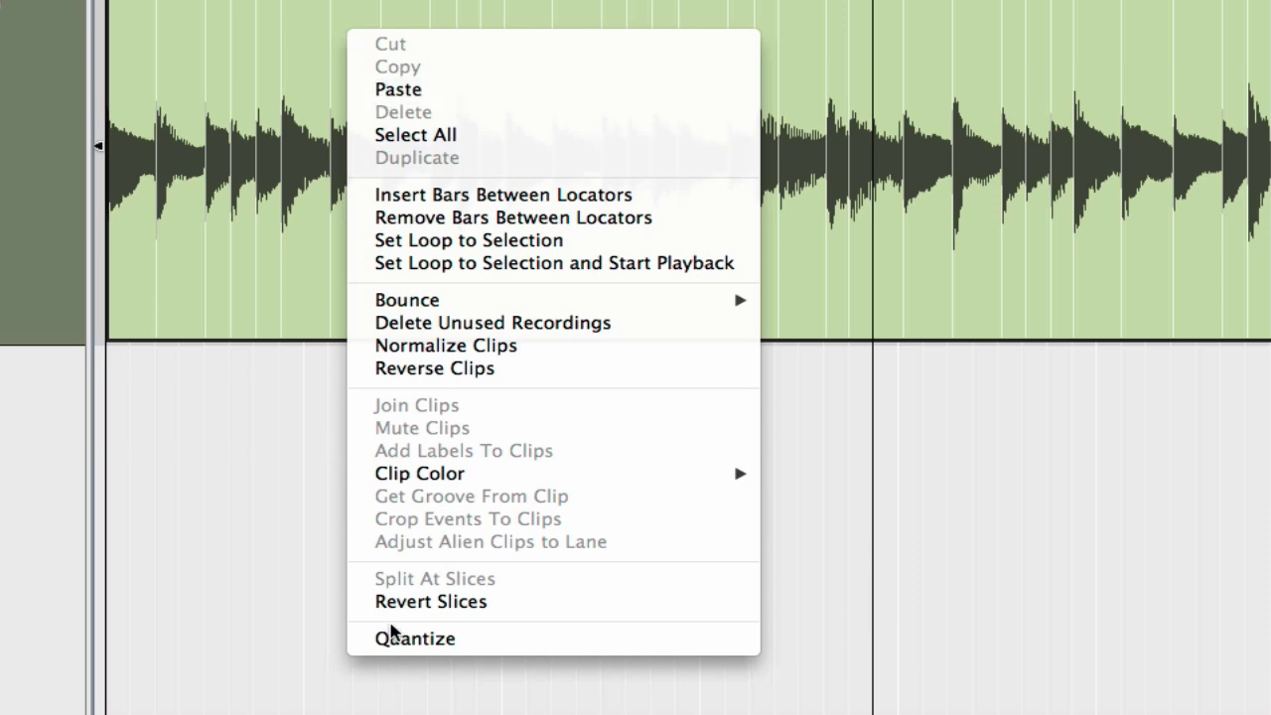
{"action": "left_click", "coordinate": [280, 526]}
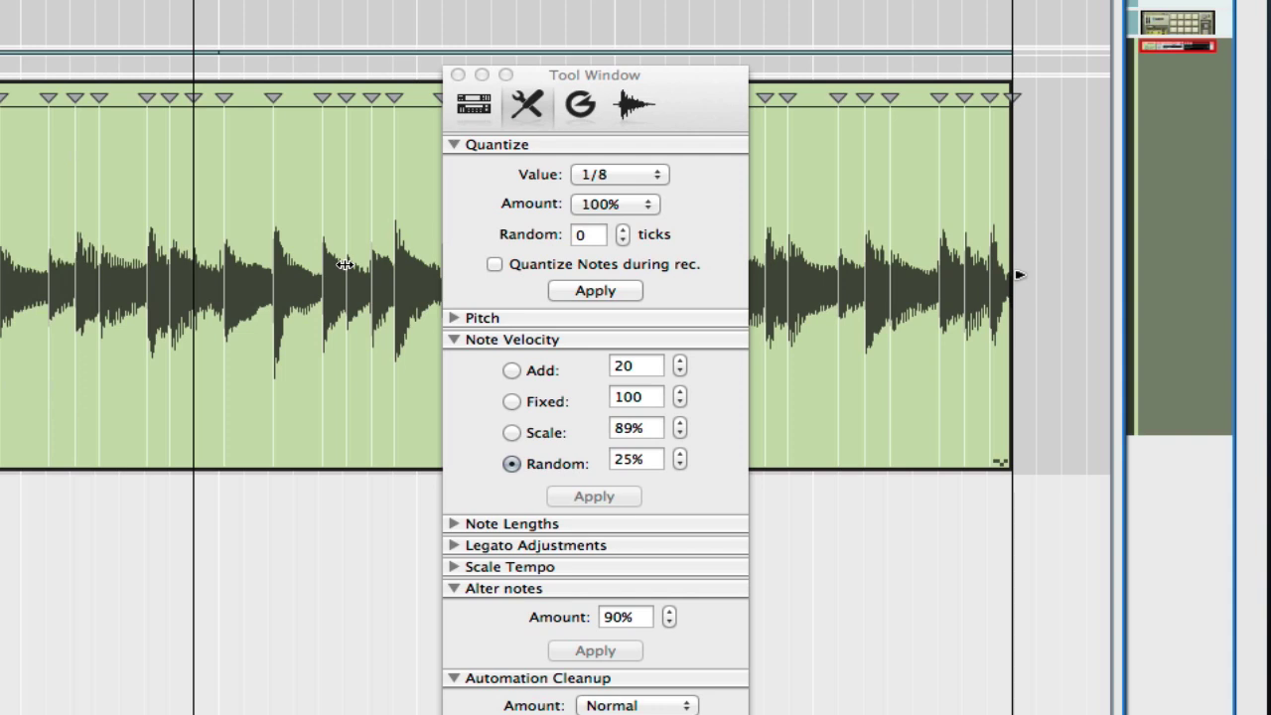
{"action": "left_click", "coordinate": [593, 292]}
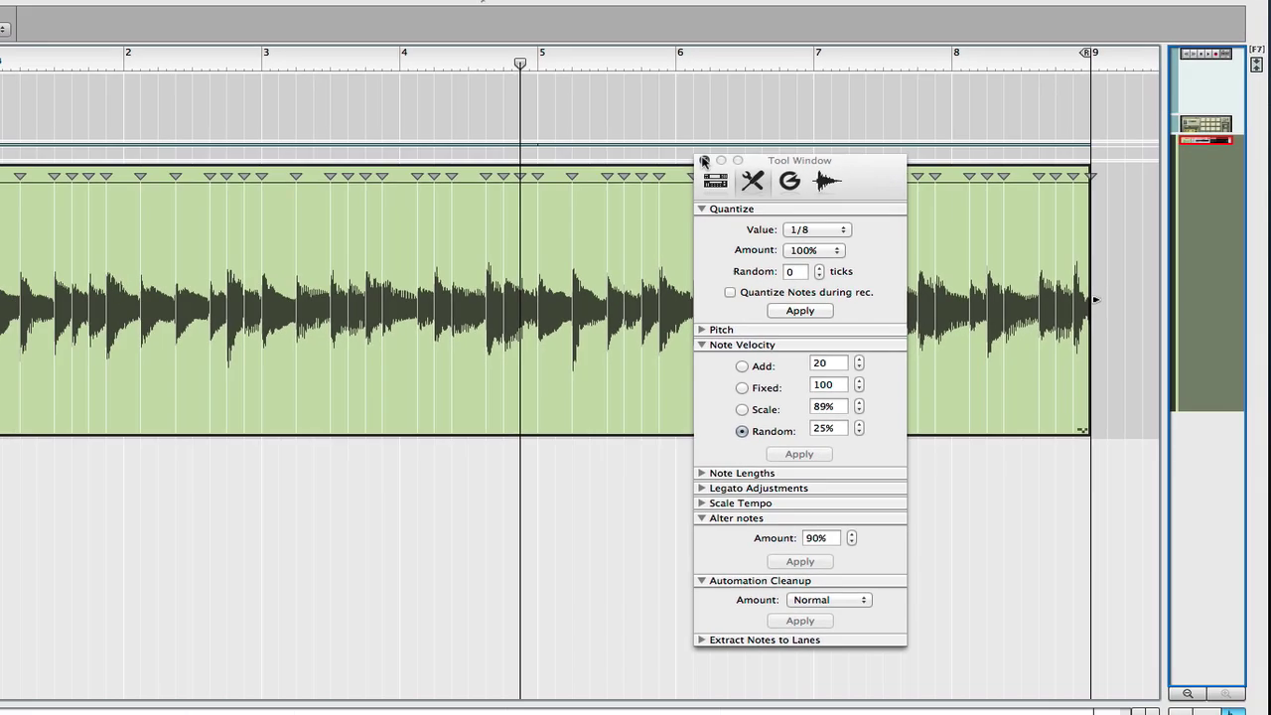
{"action": "left_click", "coordinate": [458, 76]}
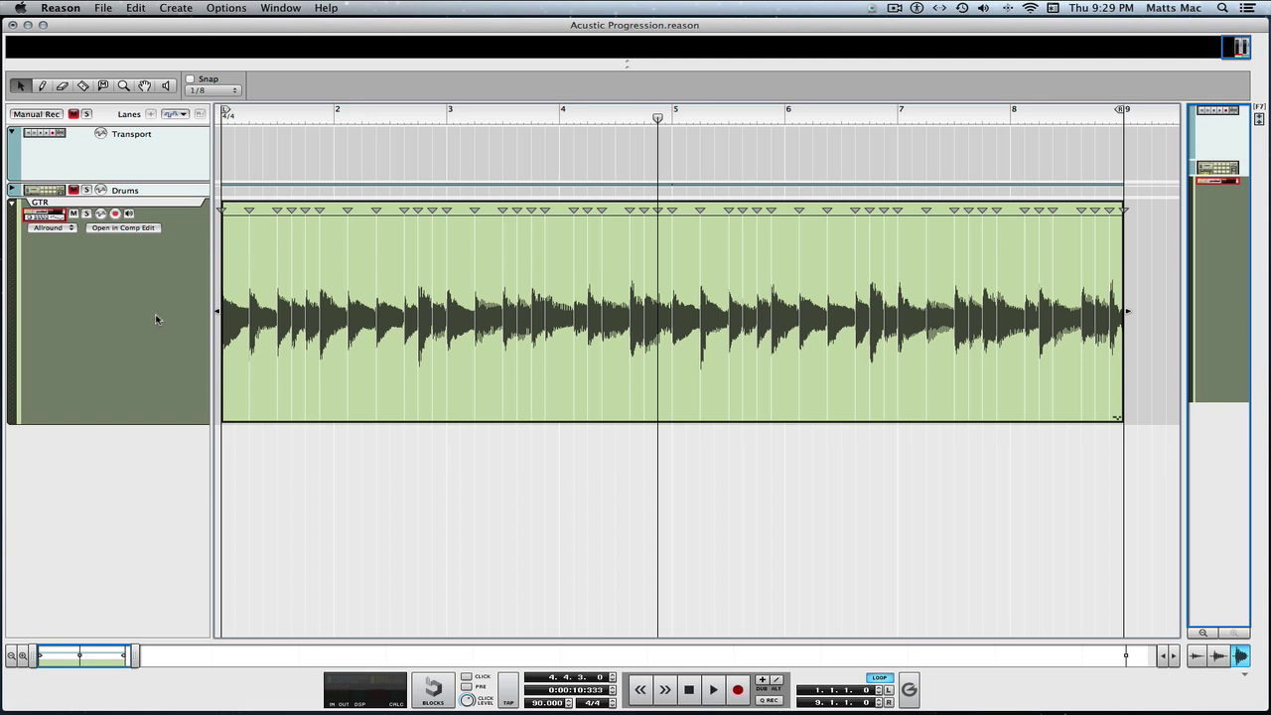
Step: Leave the clip's slice editing, normalize the guitar clip, and lower its level to -2.42 dB
{"action": "double_click", "coordinate": [329, 474]}
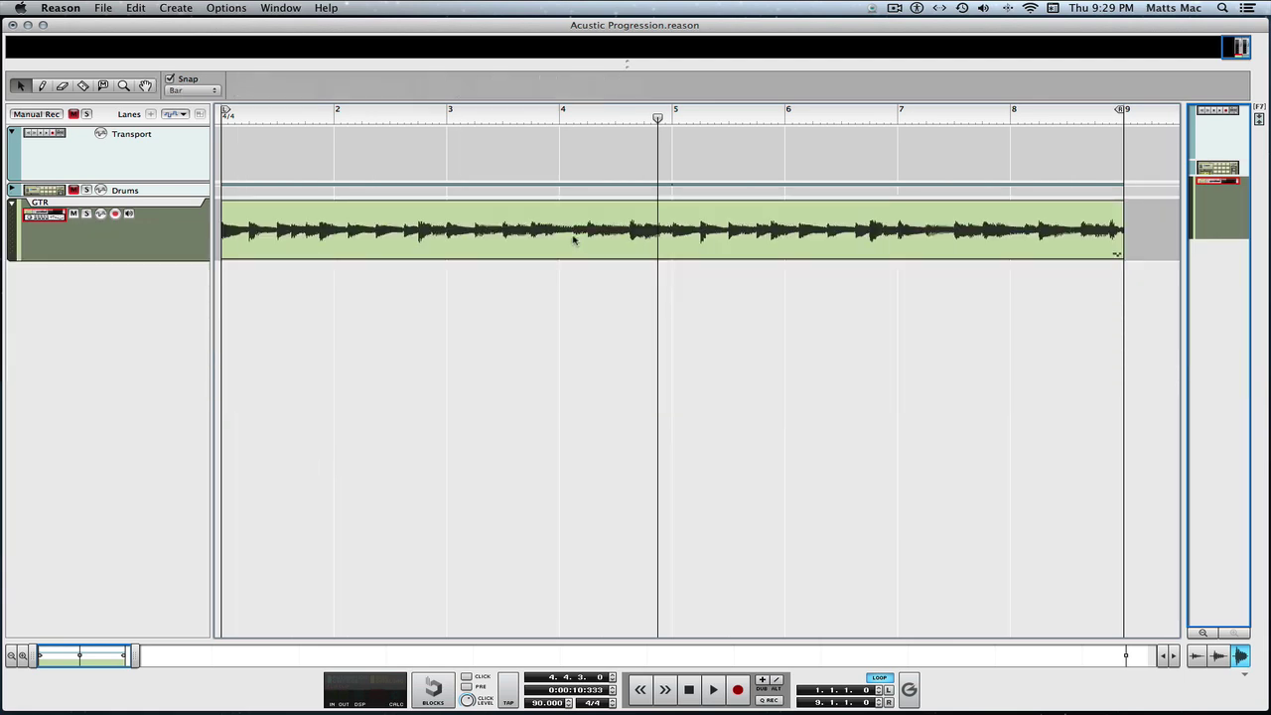
{"action": "right_click", "coordinate": [508, 229]}
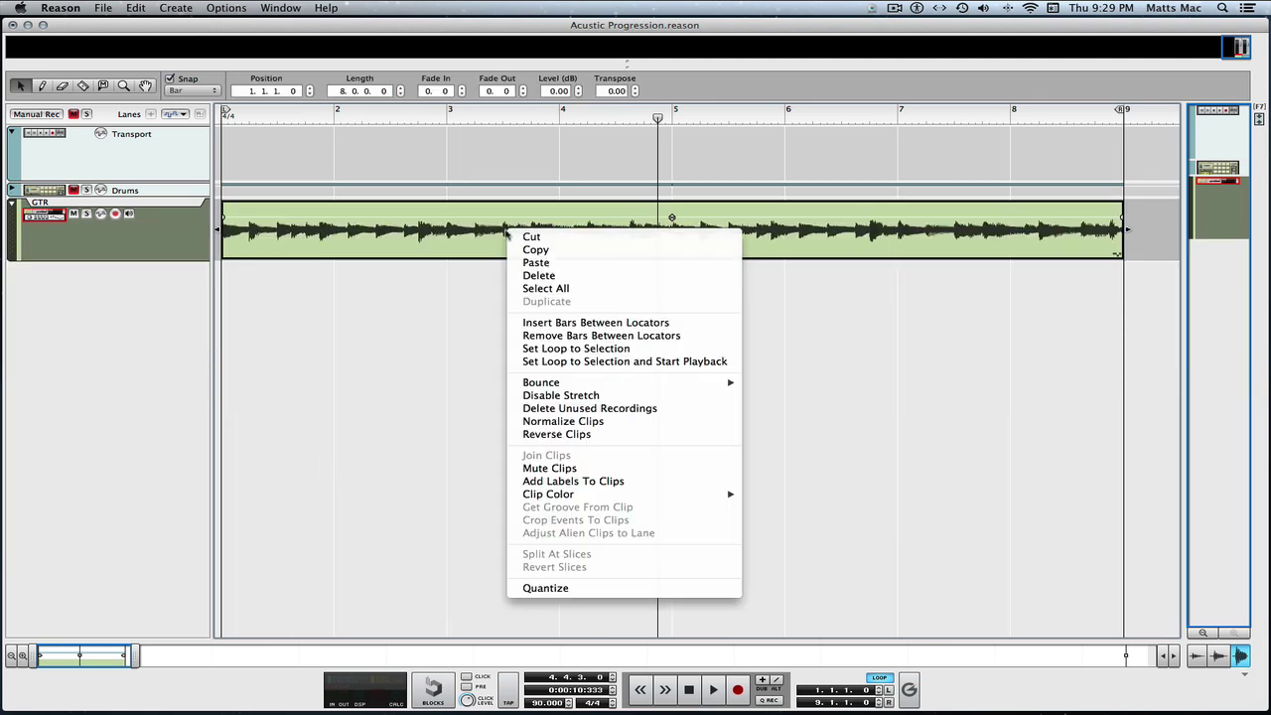
{"action": "left_click", "coordinate": [576, 425]}
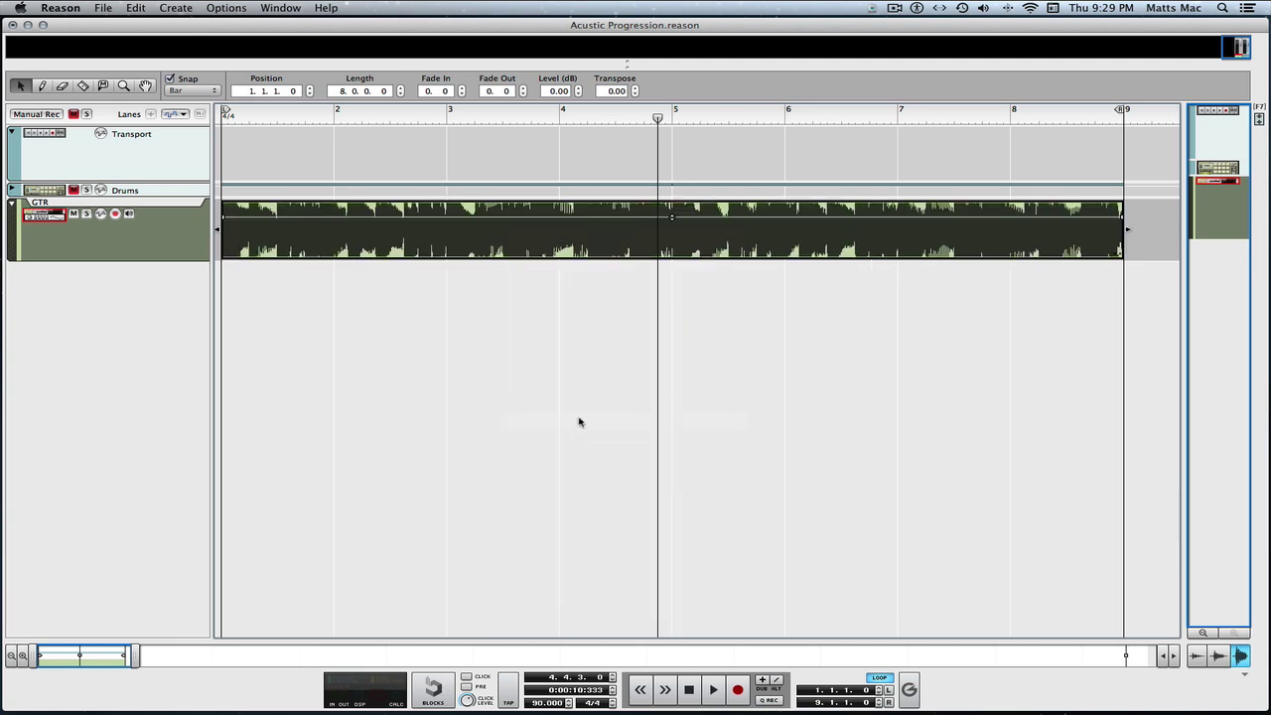
{"action": "left_click", "coordinate": [1217, 656]}
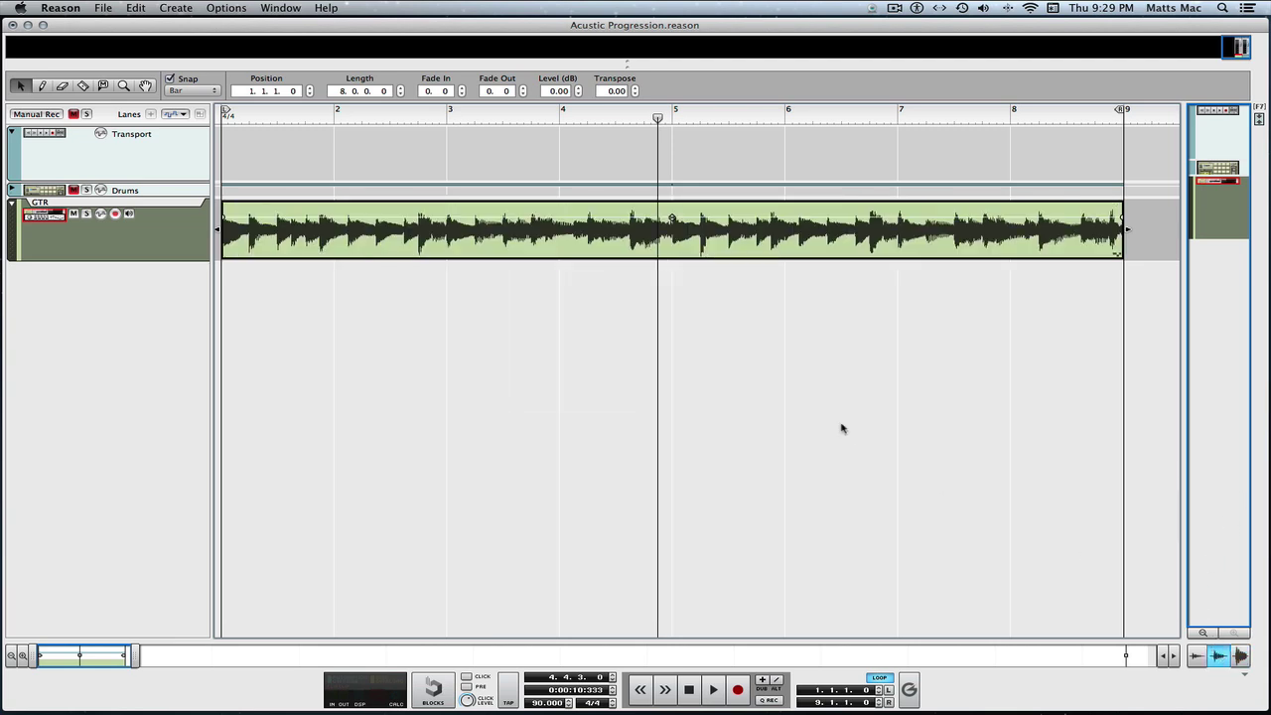
{"action": "left_click_drag", "start_coordinate": [671, 218], "coordinate": [671, 223]}
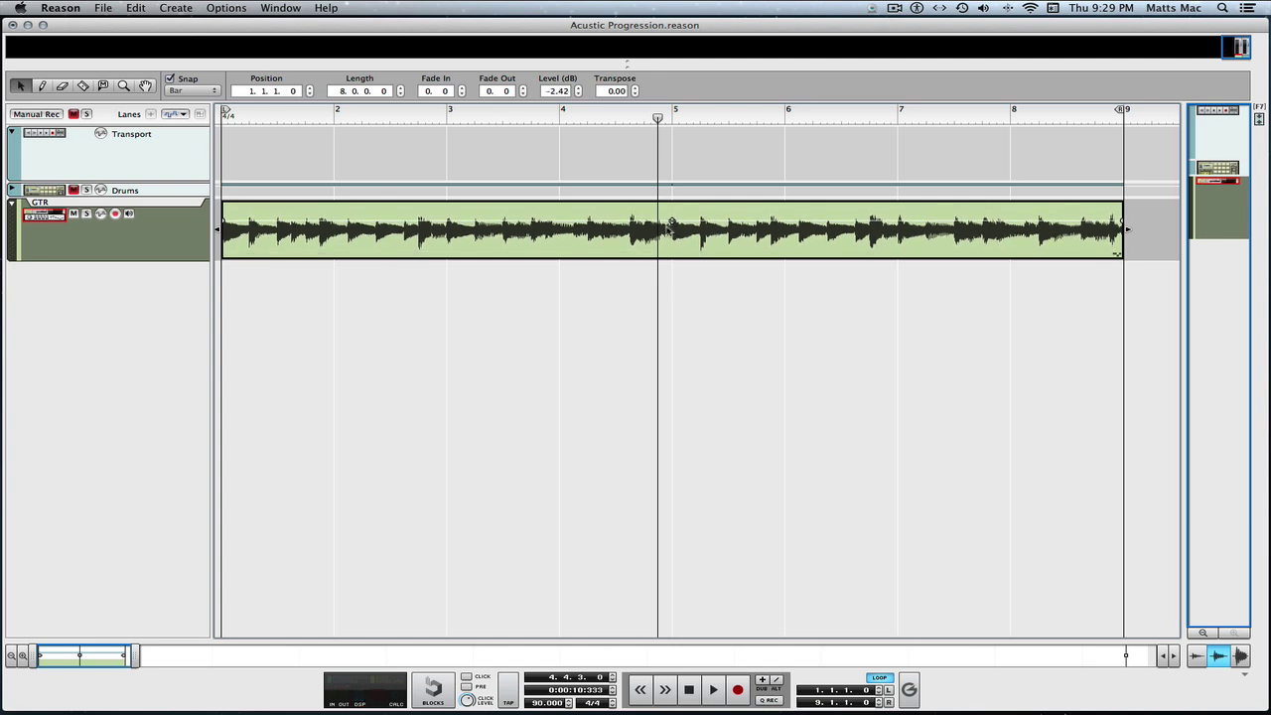
Step: Turn on the metronome click, play the clip from bar 1, and return the song position to the start
{"action": "left_click_drag", "start_coordinate": [658, 116], "coordinate": [218, 155]}
{"action": "left_click", "coordinate": [466, 676]}
{"action": "key", "text": "space"}
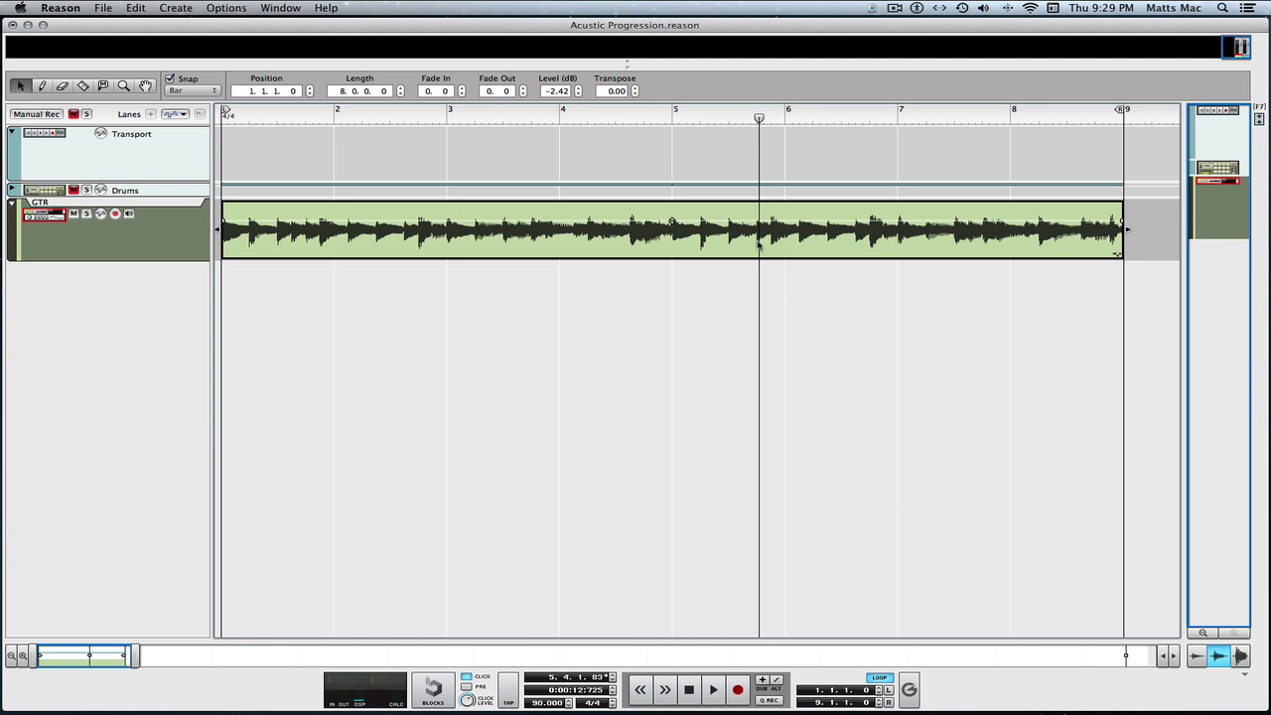
{"action": "left_click_drag", "start_coordinate": [759, 118], "coordinate": [103, 56]}
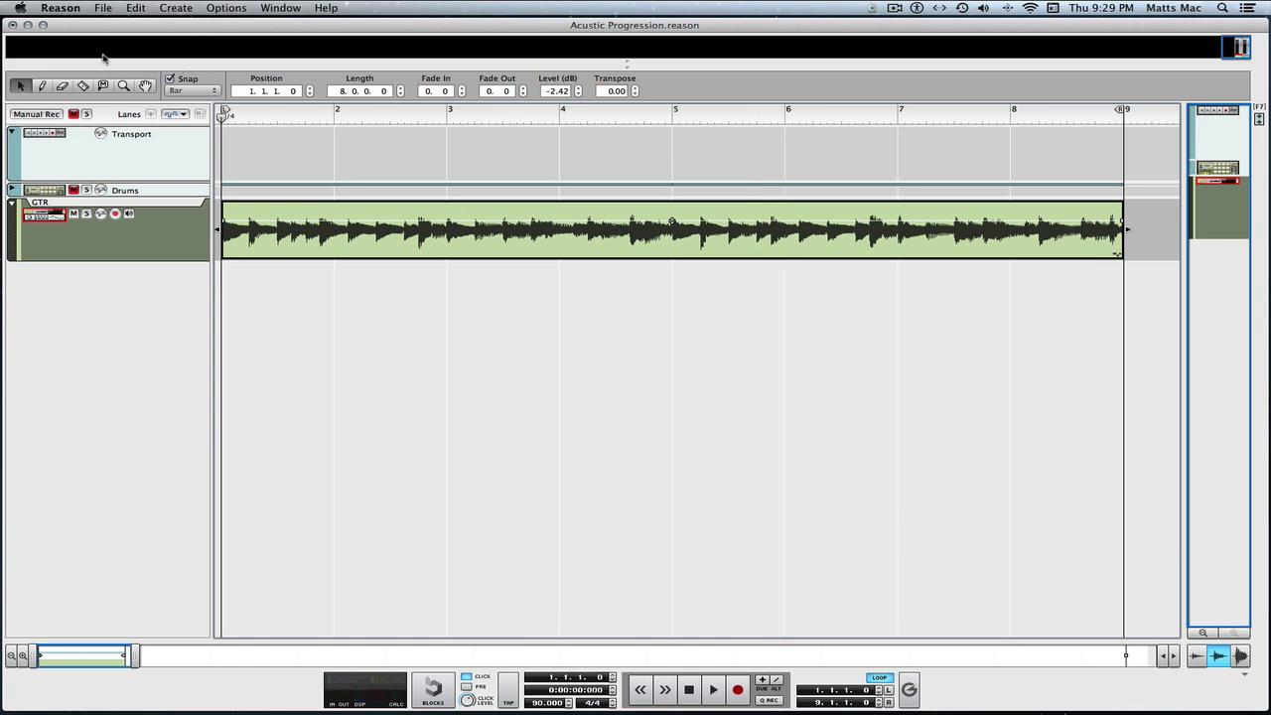
Step: Bounce the guitar clip to a REX loop, send the GTR loop to the rack, and close the Tool Window
{"action": "double_click", "coordinate": [405, 241]}
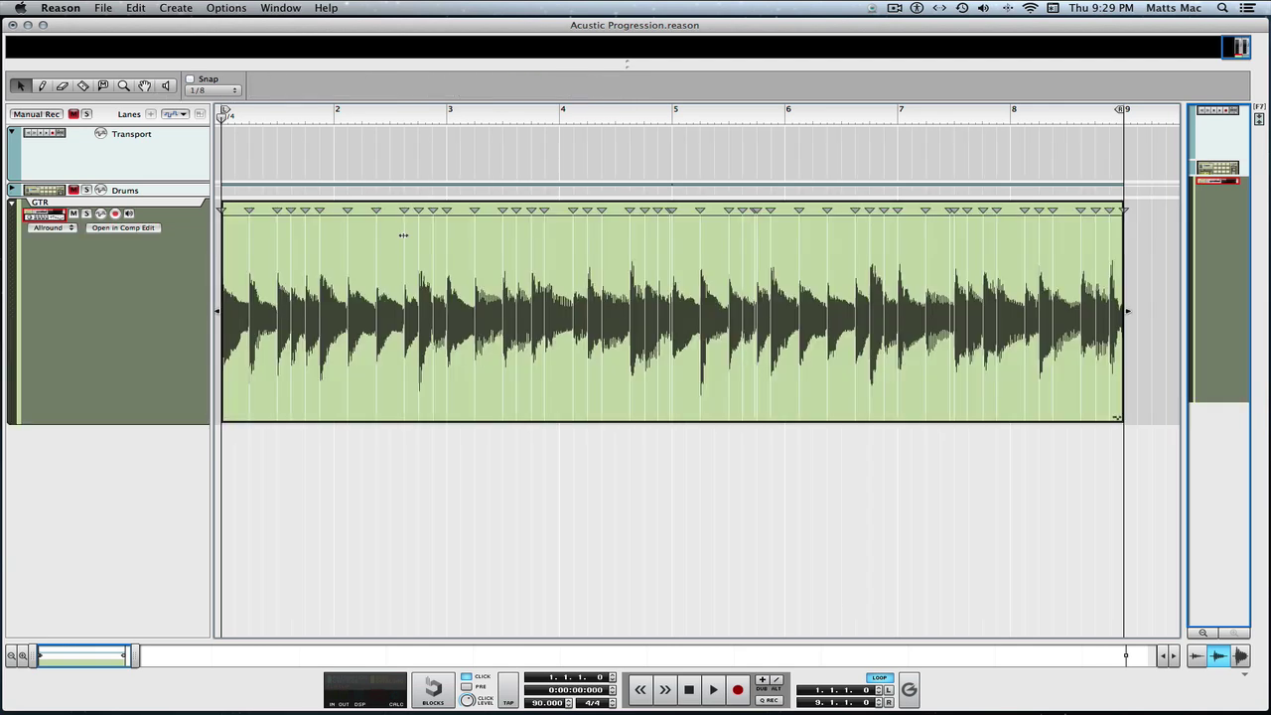
{"action": "right_click", "coordinate": [456, 248]}
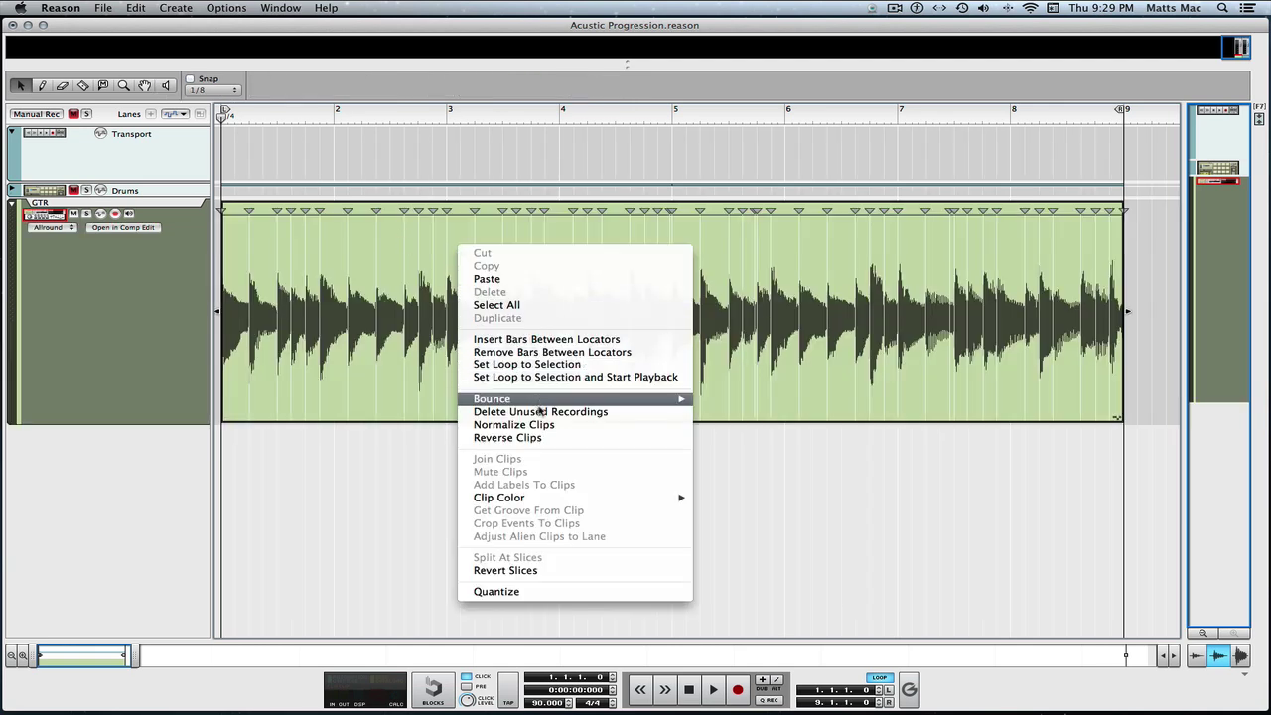
{"action": "mouse_move", "coordinate": [558, 398]}
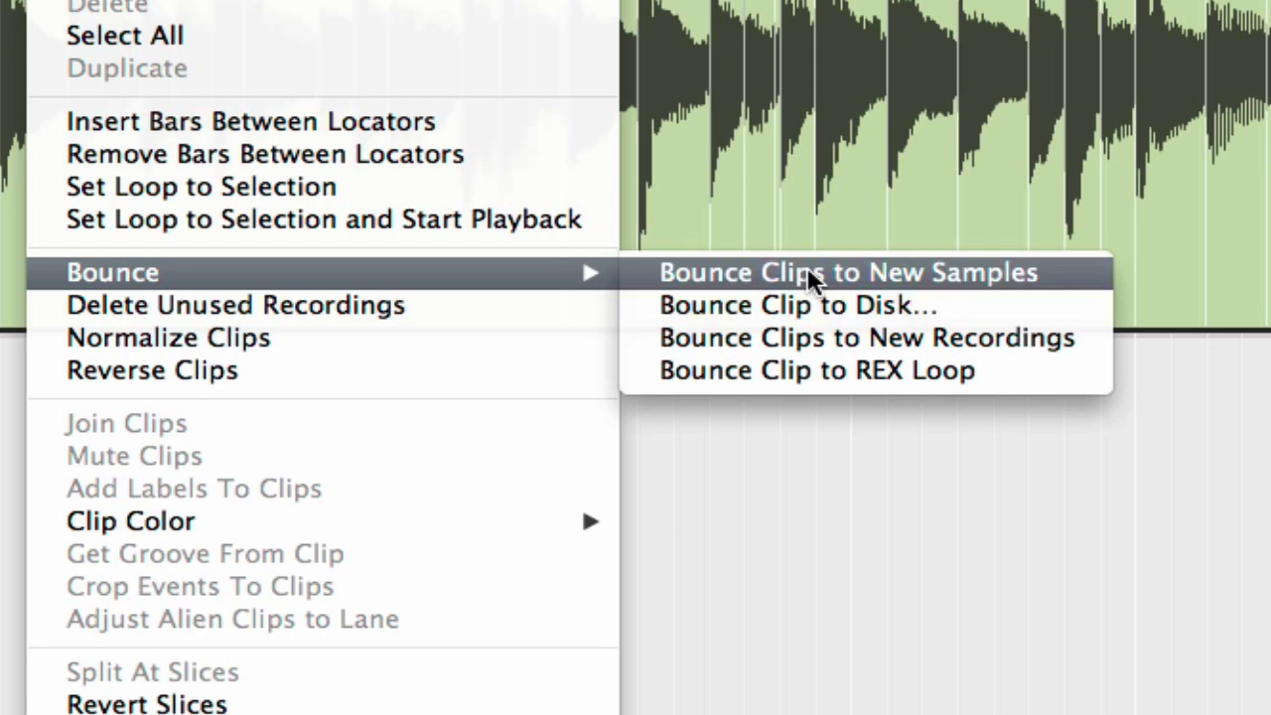
{"action": "left_click", "coordinate": [770, 367]}
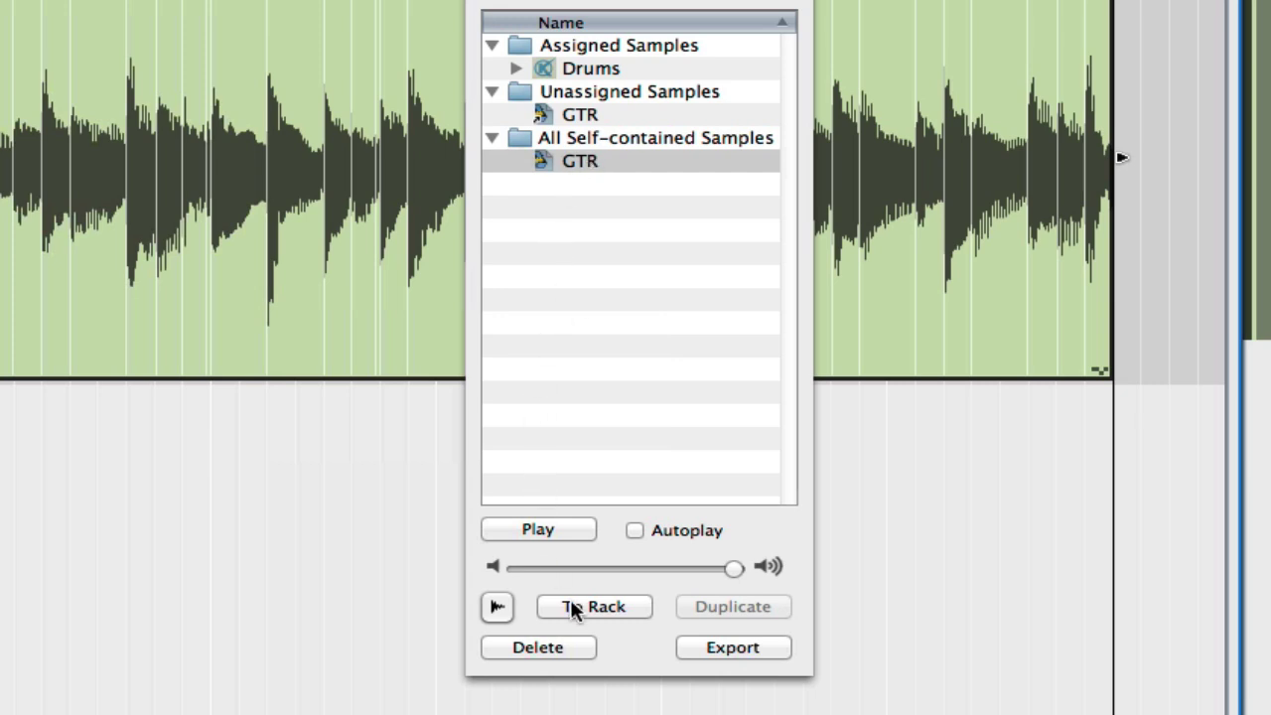
{"action": "left_click", "coordinate": [613, 612]}
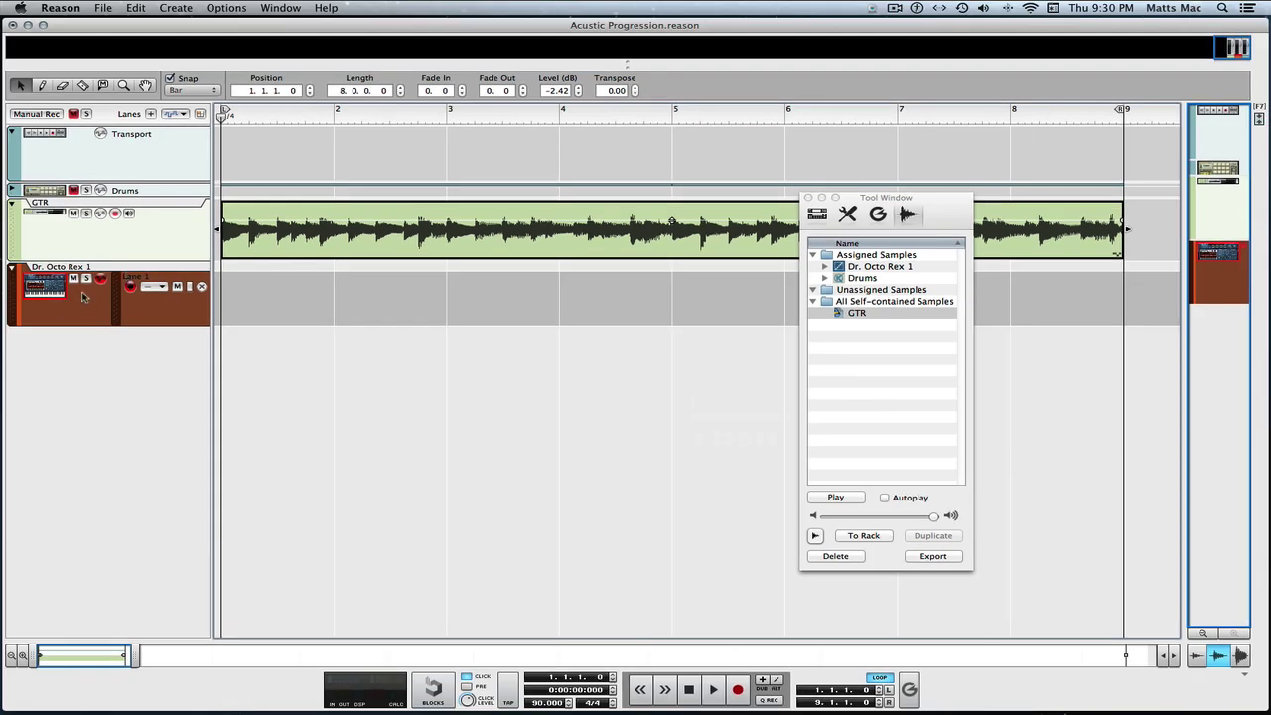
{"action": "left_click", "coordinate": [807, 198]}
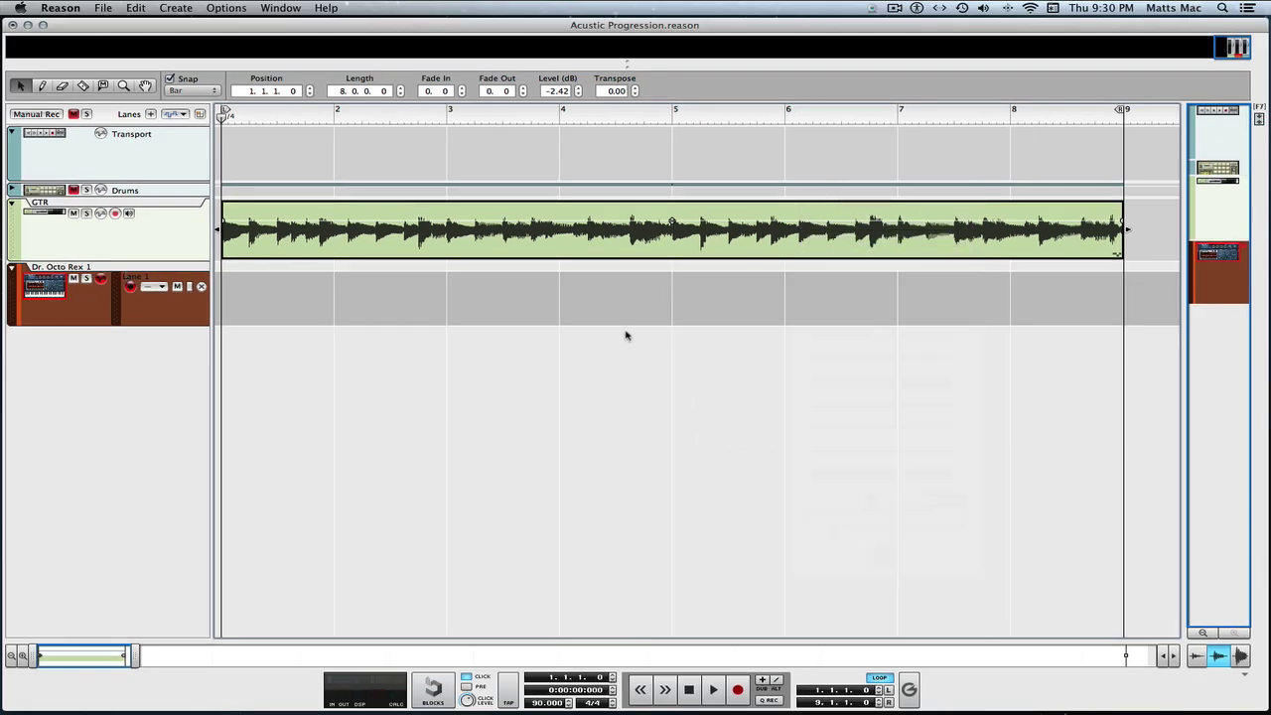
Step: Show the rack, fold the Kong drum device, and unfold the Dr. OctoRex programmer
{"action": "key", "text": "F6"}
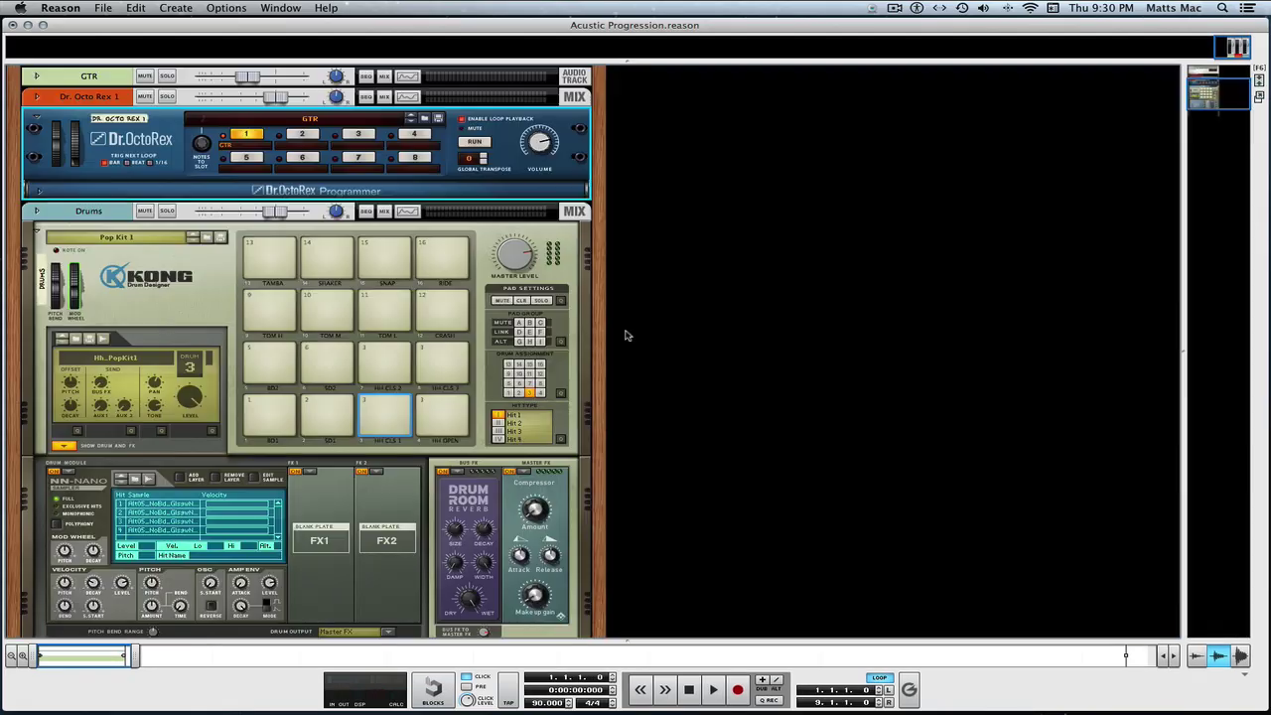
{"action": "left_click", "coordinate": [35, 210]}
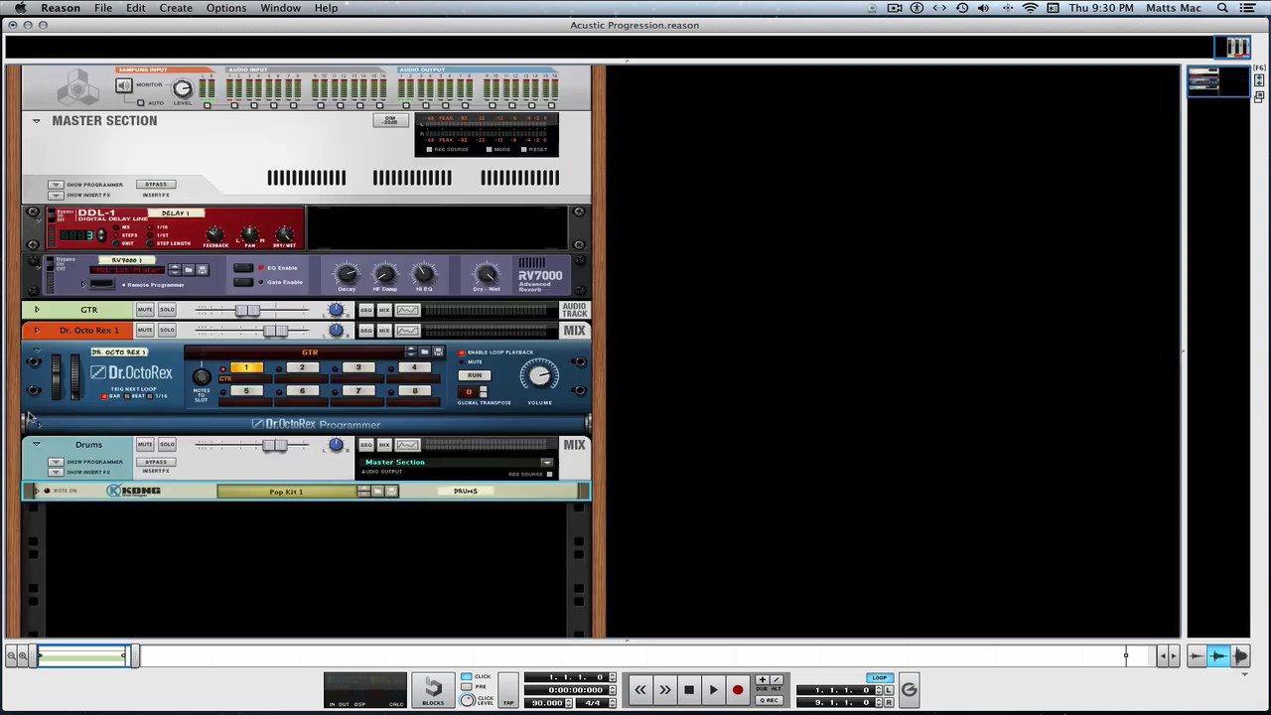
{"action": "left_click", "coordinate": [37, 193]}
{"action": "left_click", "coordinate": [38, 427]}
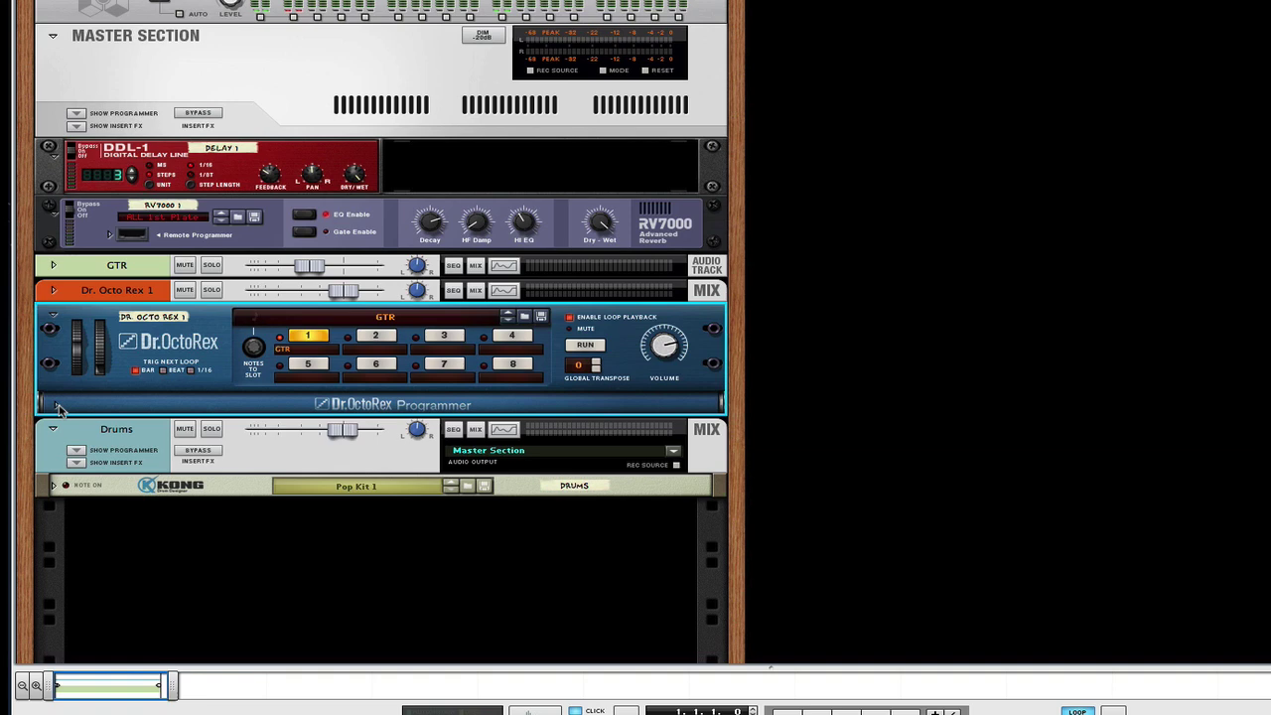
{"action": "left_click", "coordinate": [38, 425]}
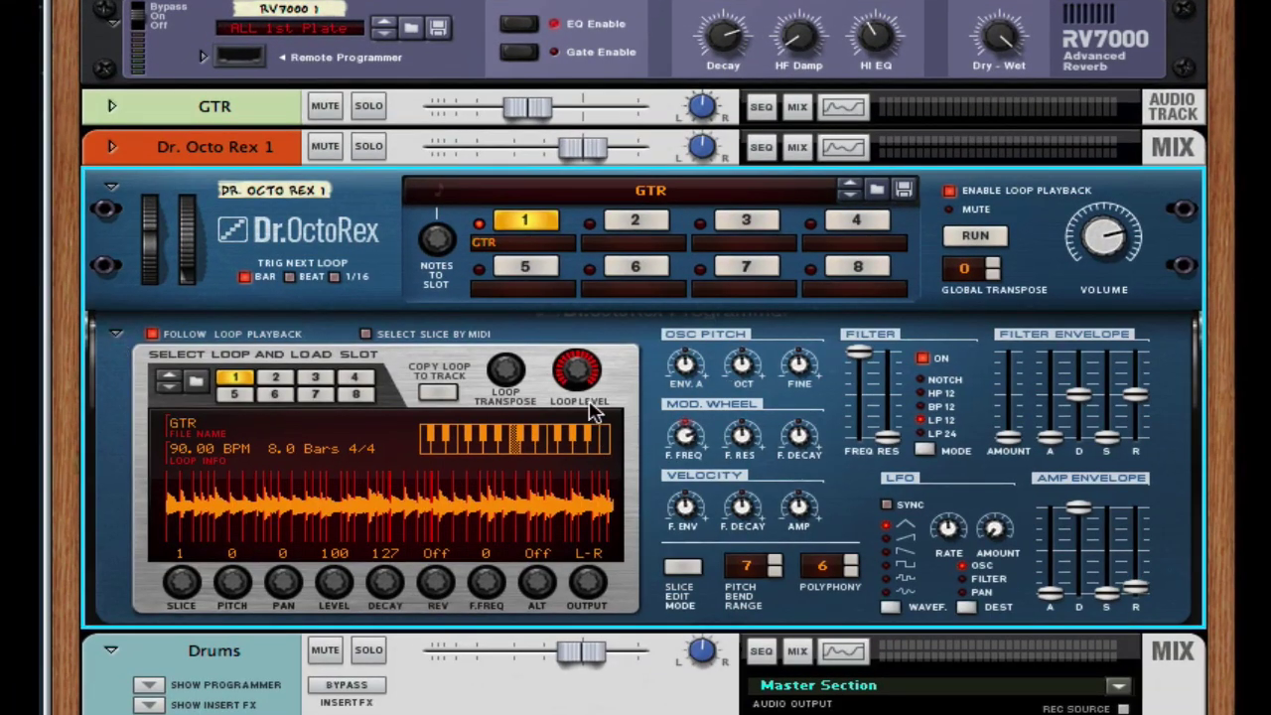
Step: Run the GTR loop in Dr. OctoRex to audition its slices, and stop playback
{"action": "left_click", "coordinate": [956, 238]}
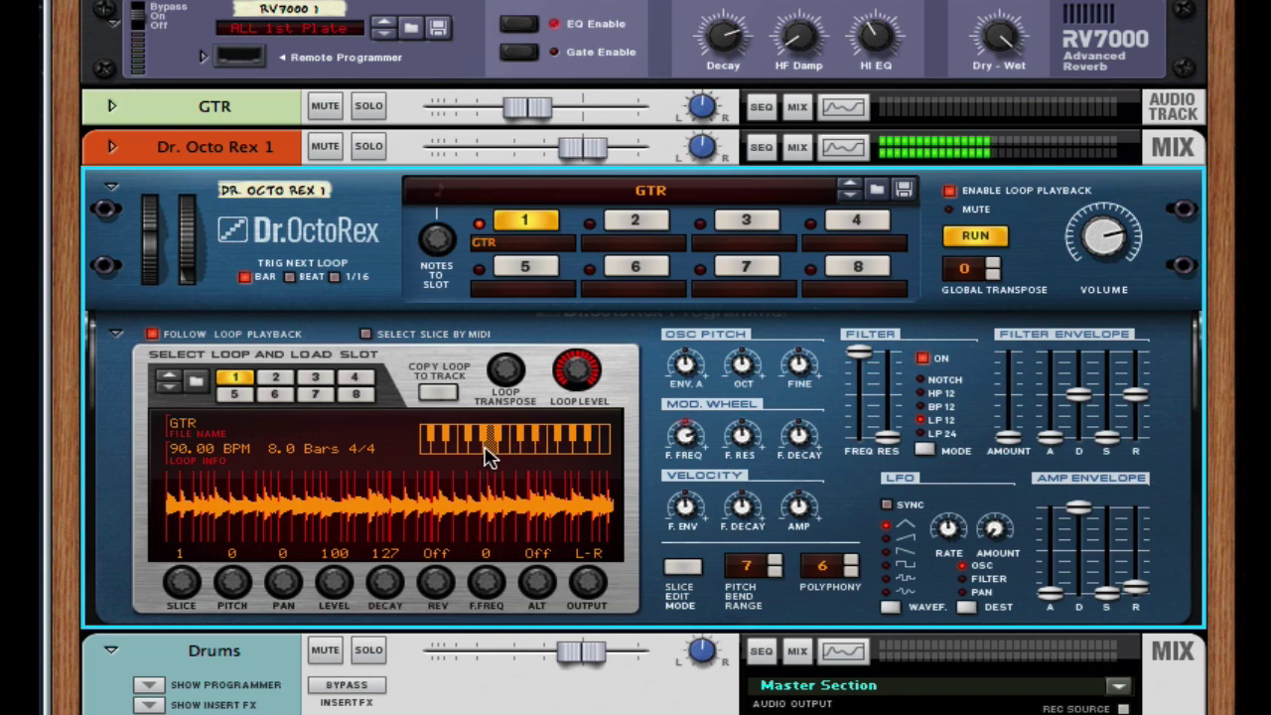
{"action": "key", "text": "space"}
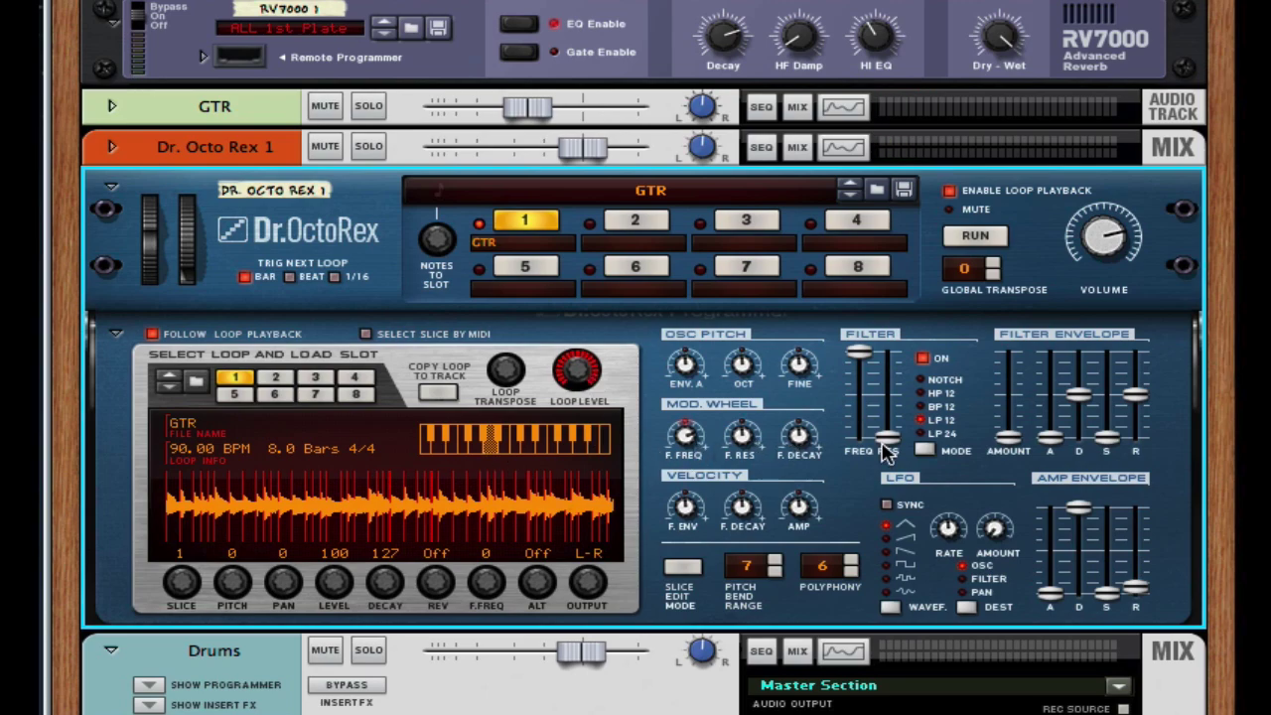
{"action": "mouse_move", "coordinate": [887, 451]}
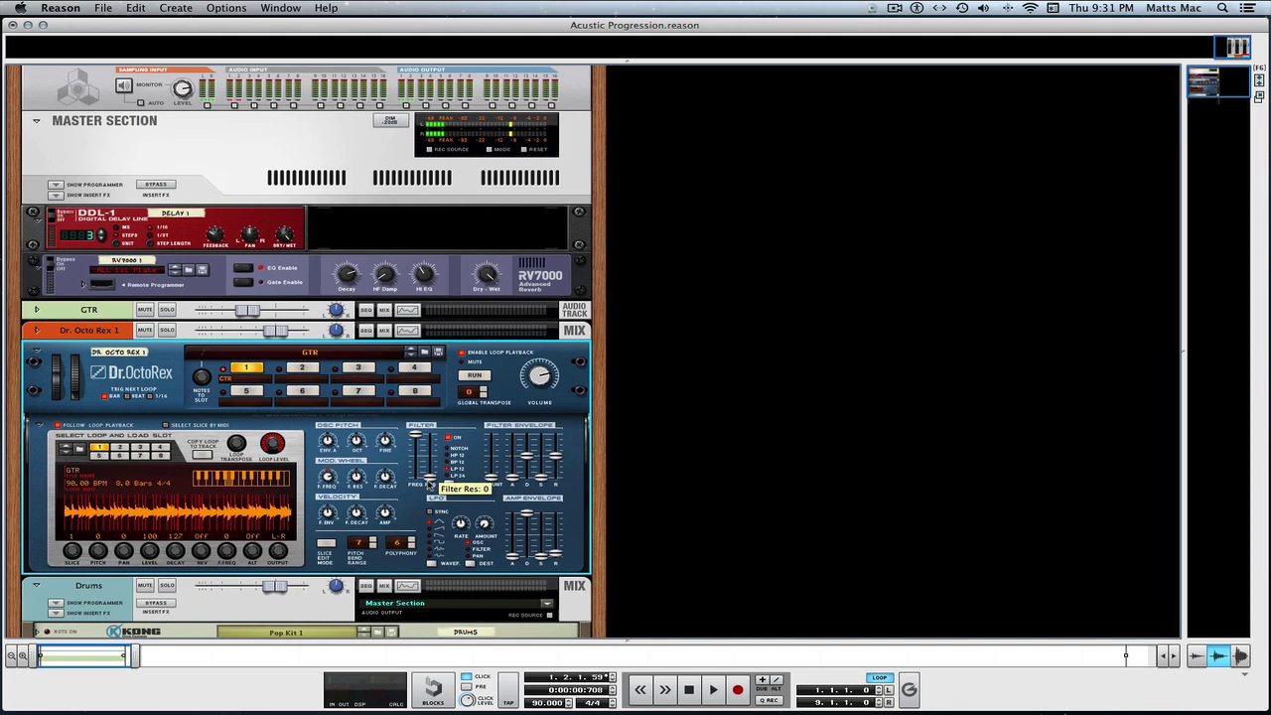
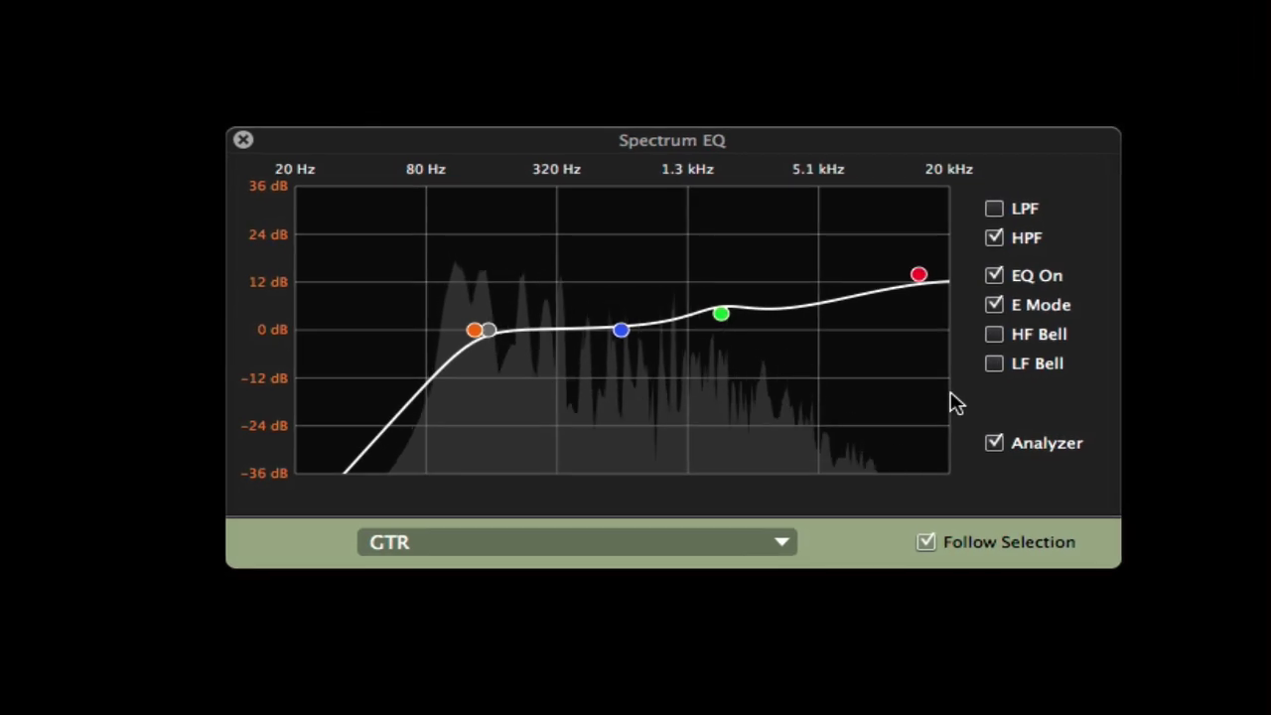
Step: Create a parallel channel from the GTR mixer channel and select it
{"action": "left_click", "coordinate": [920, 274]}
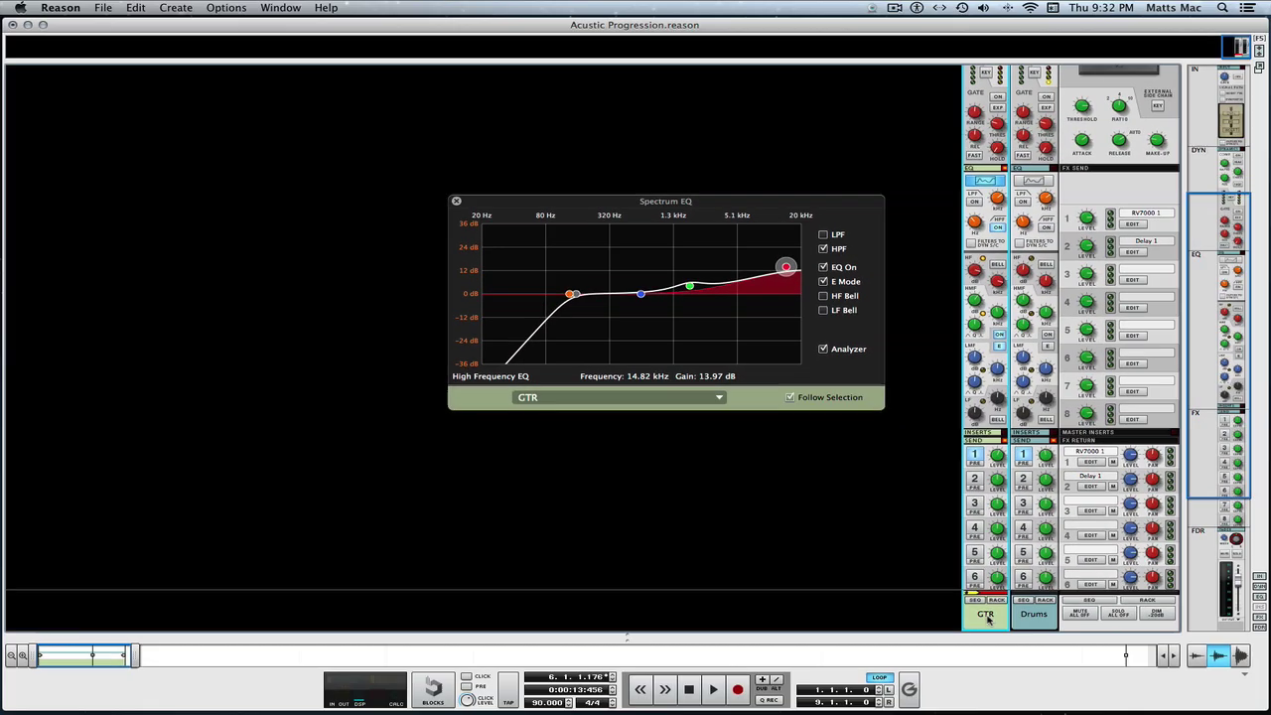
{"action": "right_click", "coordinate": [983, 615]}
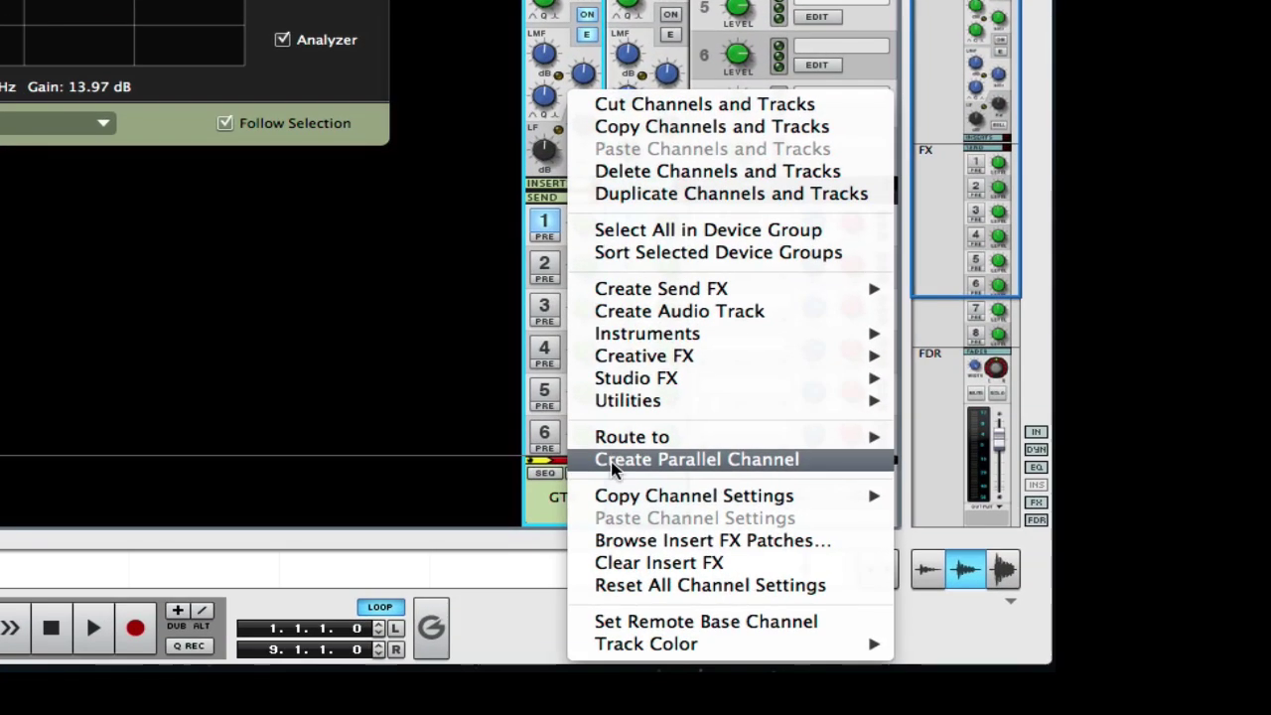
{"action": "left_click", "coordinate": [610, 463]}
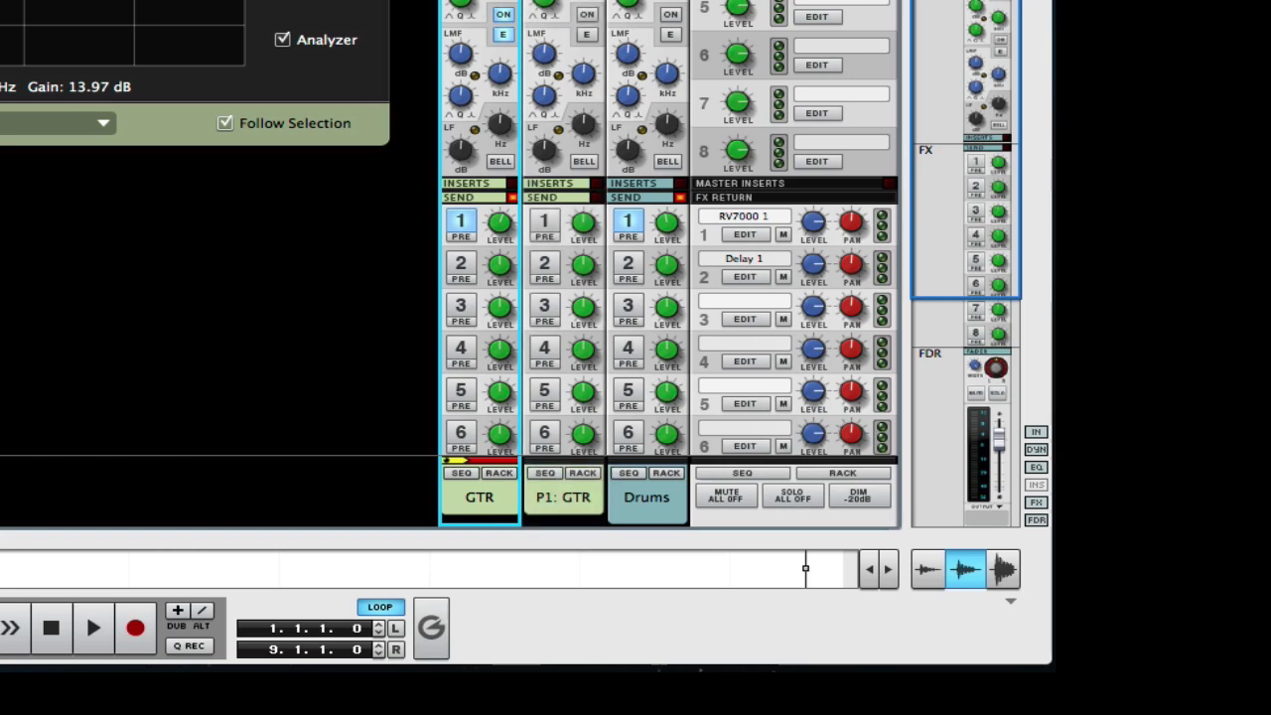
{"action": "left_click", "coordinate": [563, 496]}
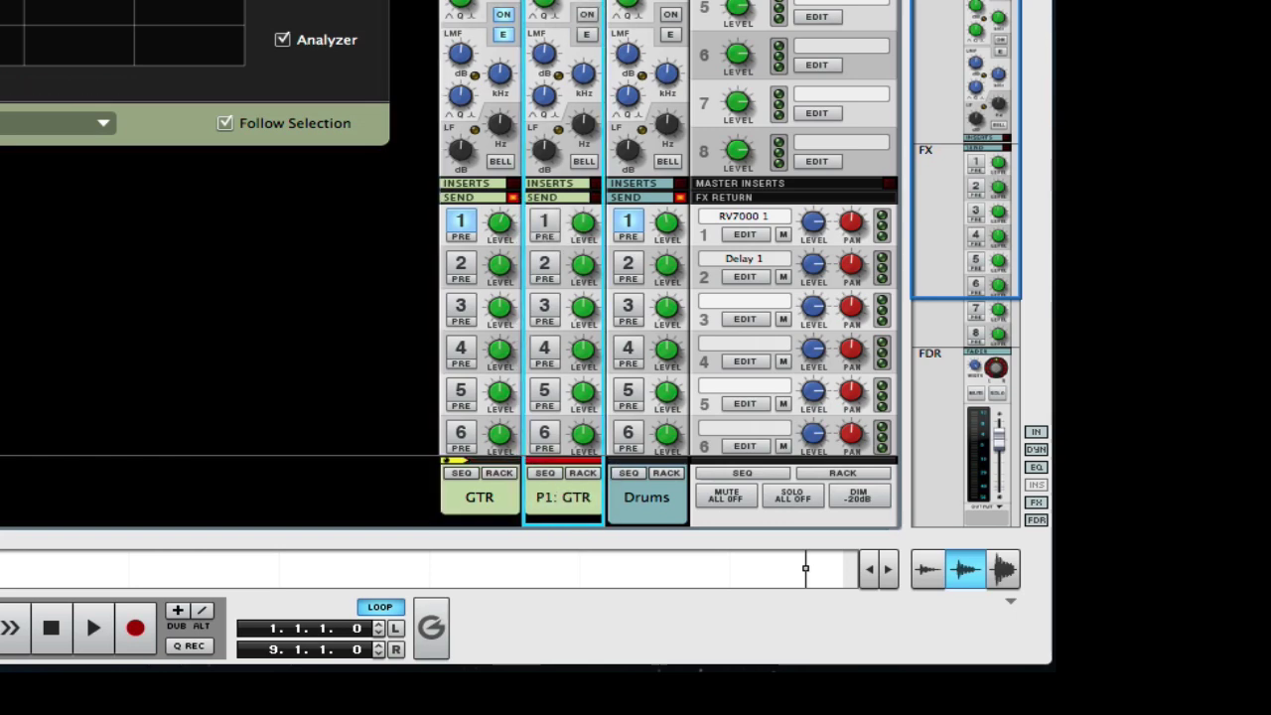
Step: Solo the P1: GTR channel during playback and raise its fader from the bottom
{"action": "left_click_drag", "start_coordinate": [938, 56], "coordinate": [966, 484]}
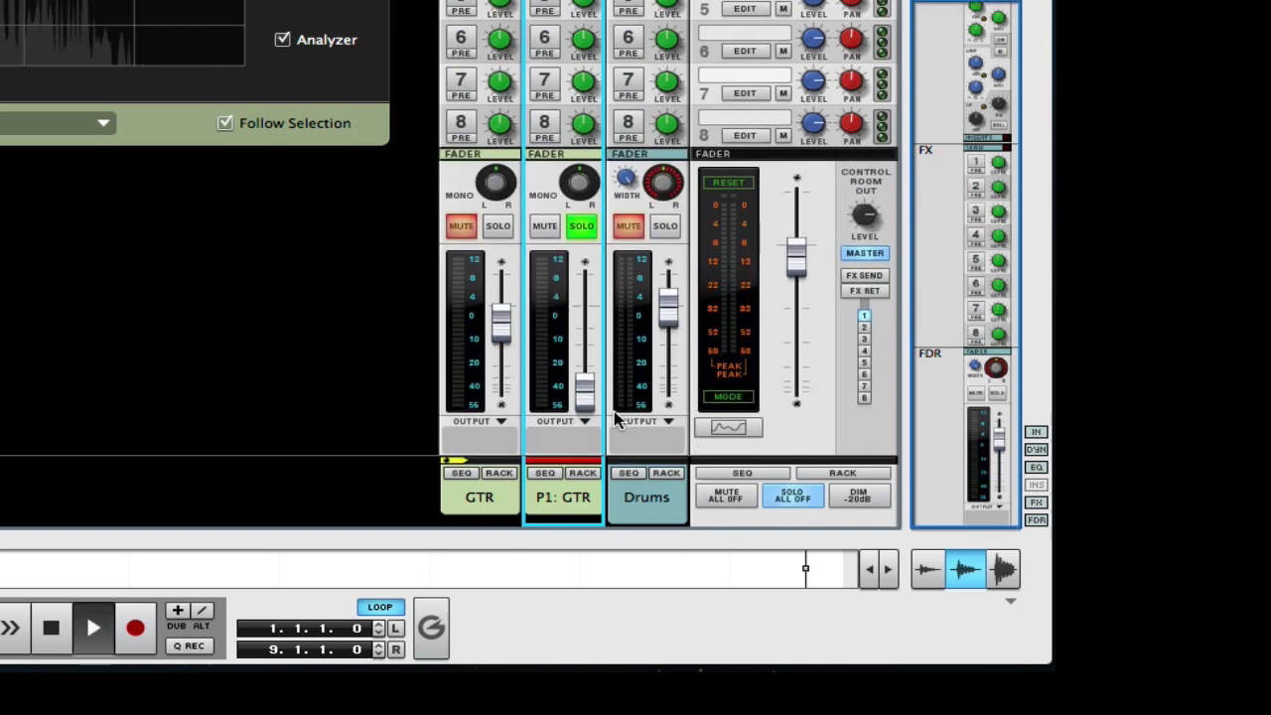
{"action": "mouse_move", "coordinate": [583, 382]}
{"action": "left_click_drag", "start_coordinate": [584, 382], "coordinate": [584, 338]}
Step: Enable the high pass filter on P1: GTR, set its frequency to 1.16 kHz, and close the Spectrum EQ
{"action": "scroll", "coordinate": [968, 156], "scroll_direction": "up", "scroll_amount": 10}
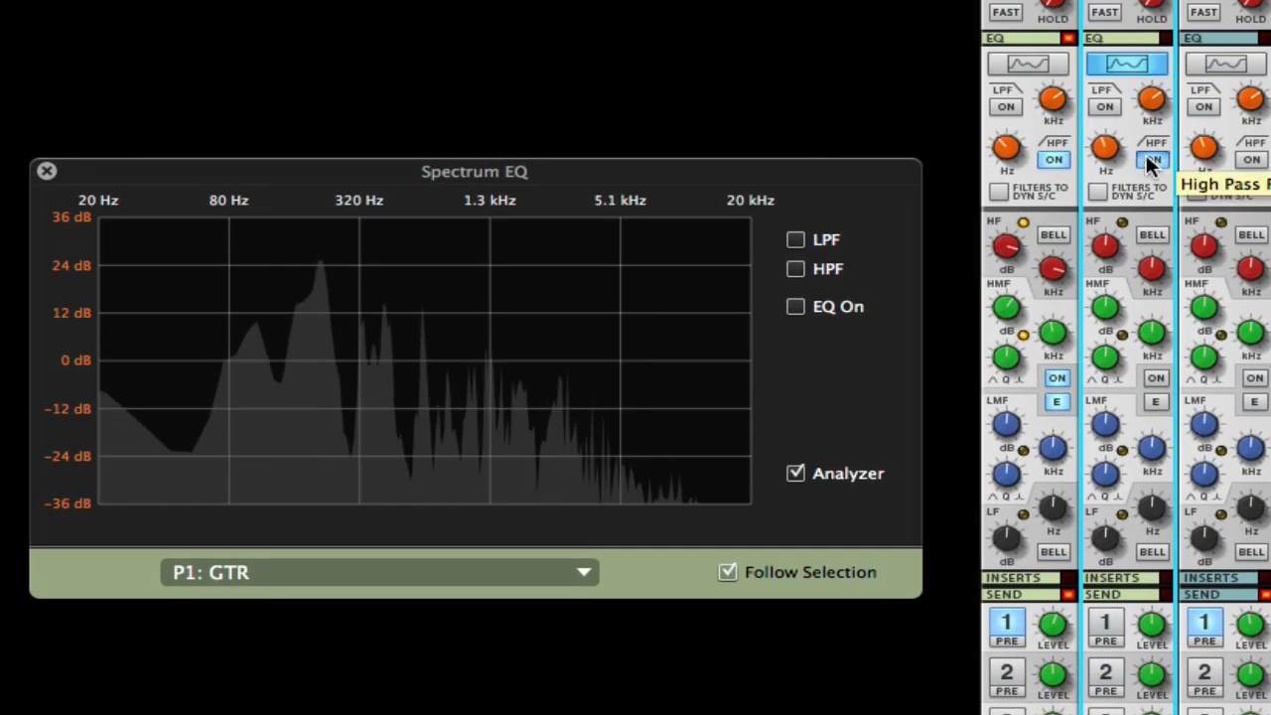
{"action": "left_click", "coordinate": [1147, 155]}
{"action": "left_click_drag", "start_coordinate": [1096, 156], "coordinate": [1069, 122]}
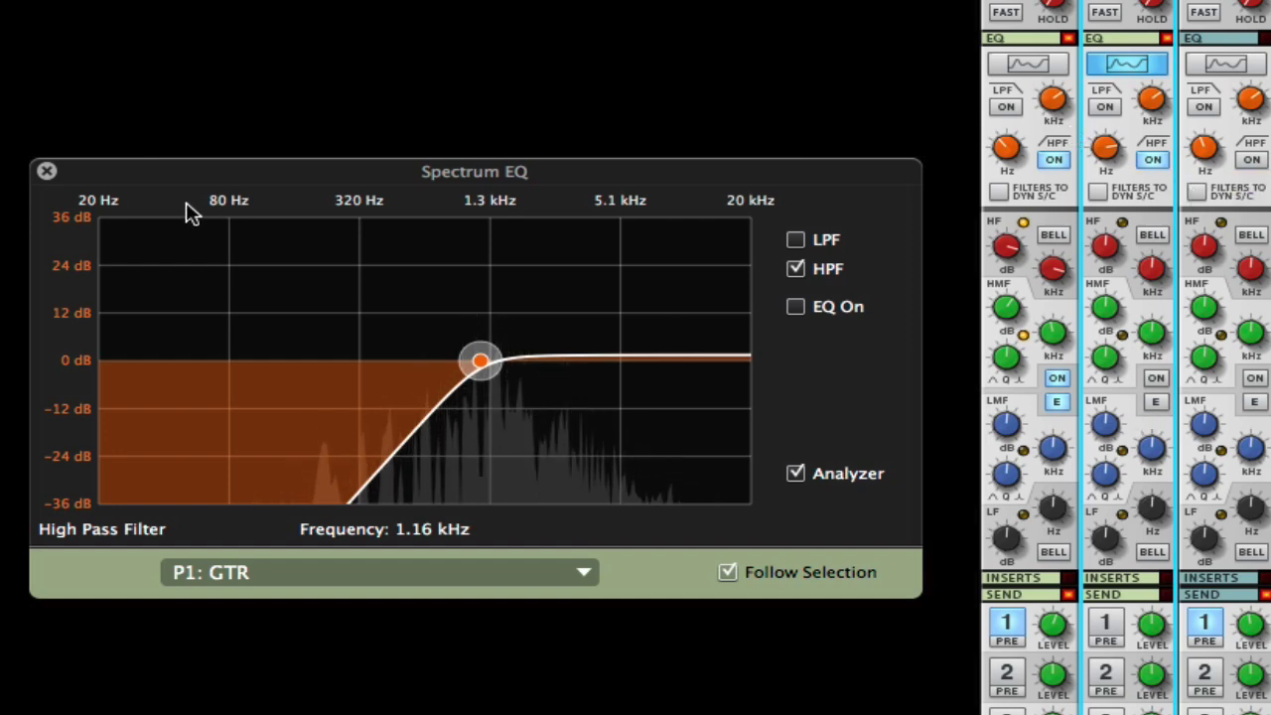
{"action": "left_click", "coordinate": [46, 171]}
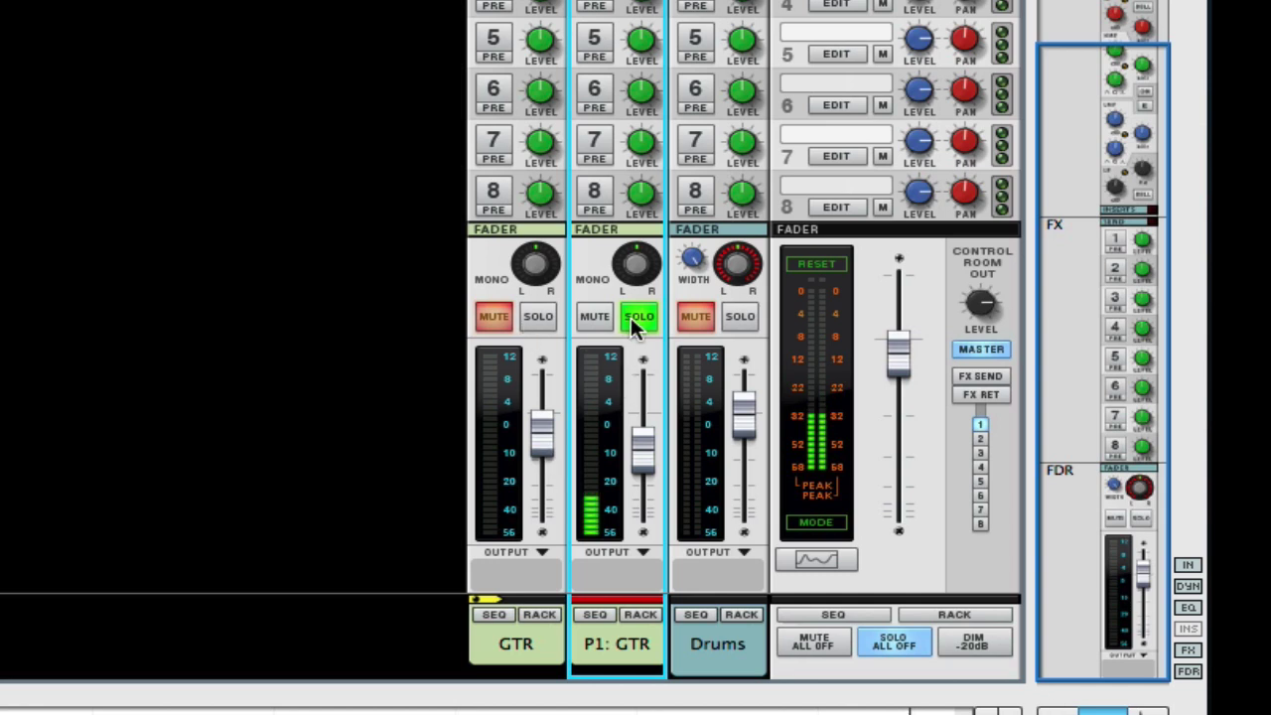
Step: Unsolo P1: GTR and blend it into the mix using its fader and the Delay 1 send
{"action": "left_click", "coordinate": [636, 322]}
{"action": "mouse_move", "coordinate": [641, 454]}
{"action": "left_mouse_down"}
{"action": "mouse_move", "coordinate": [641, 516]}
{"action": "mouse_move", "coordinate": [641, 430]}
{"action": "left_mouse_up"}
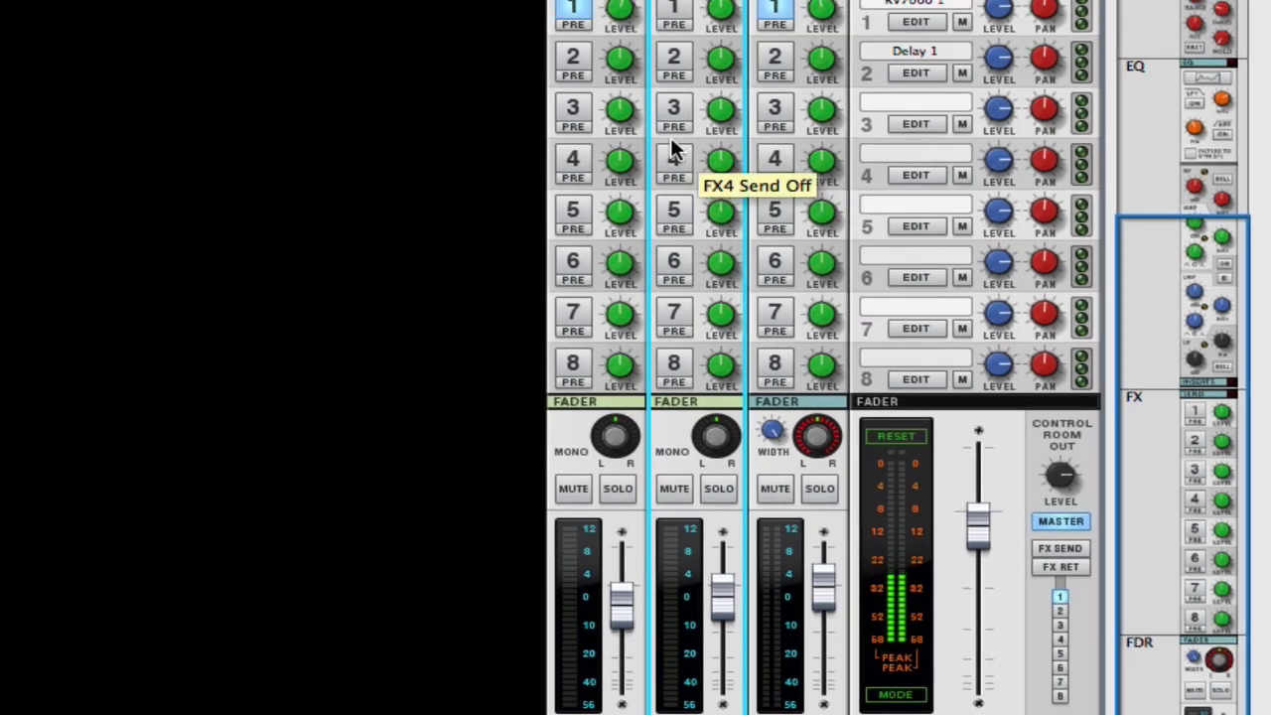
{"action": "left_click", "coordinate": [675, 57]}
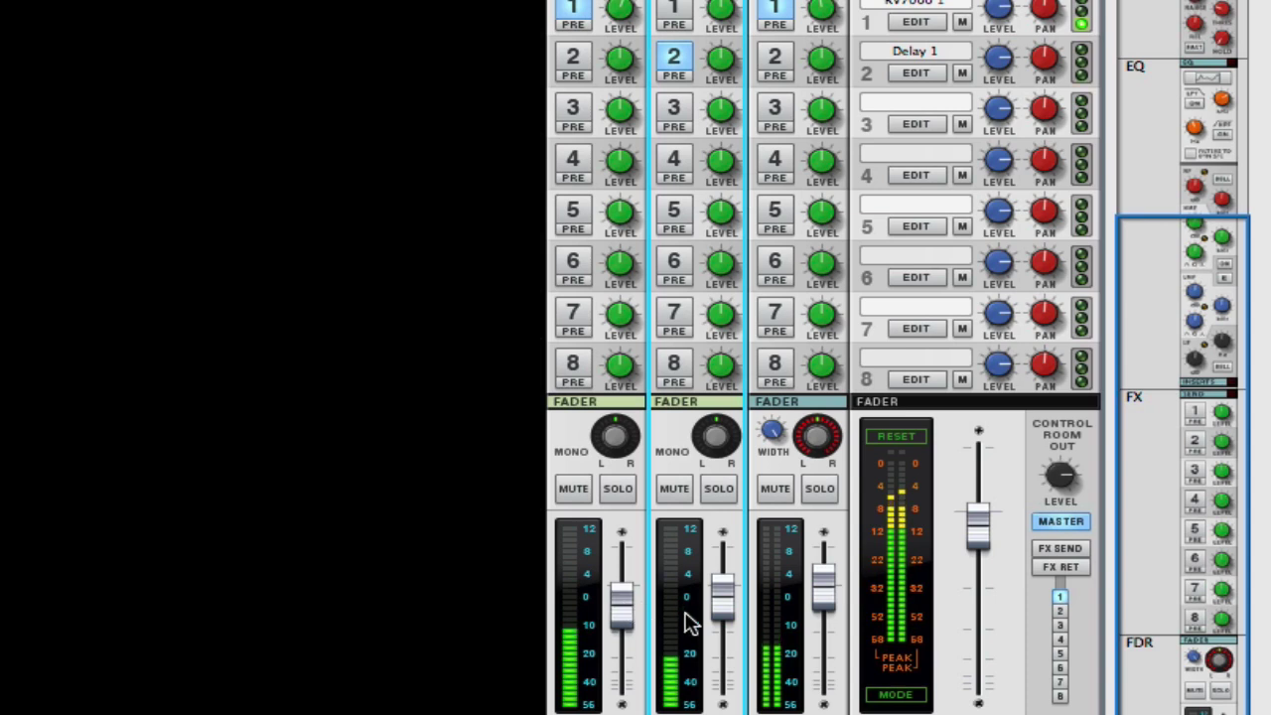
{"action": "left_click_drag", "start_coordinate": [730, 611], "coordinate": [725, 603]}
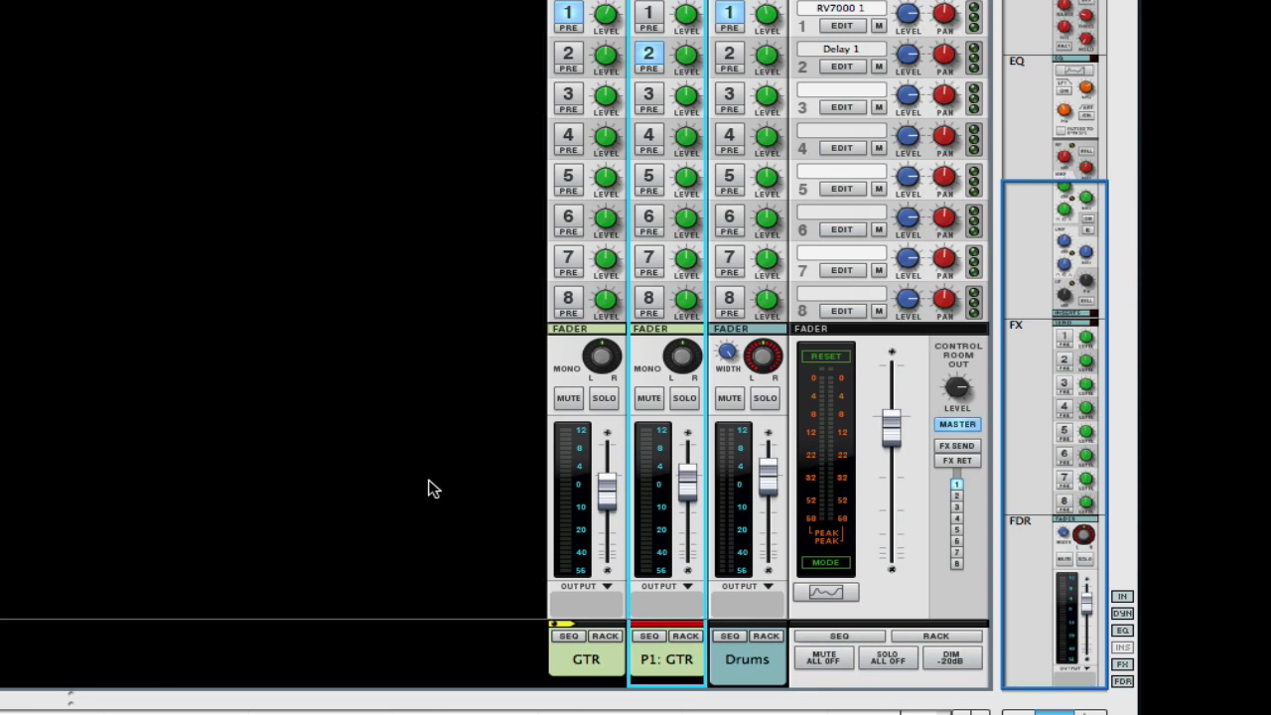
Step: Play the mix and balance it with the GTR fader at -5.08 dB and the Drums fader at 0.00 dB
{"action": "key", "text": "space"}
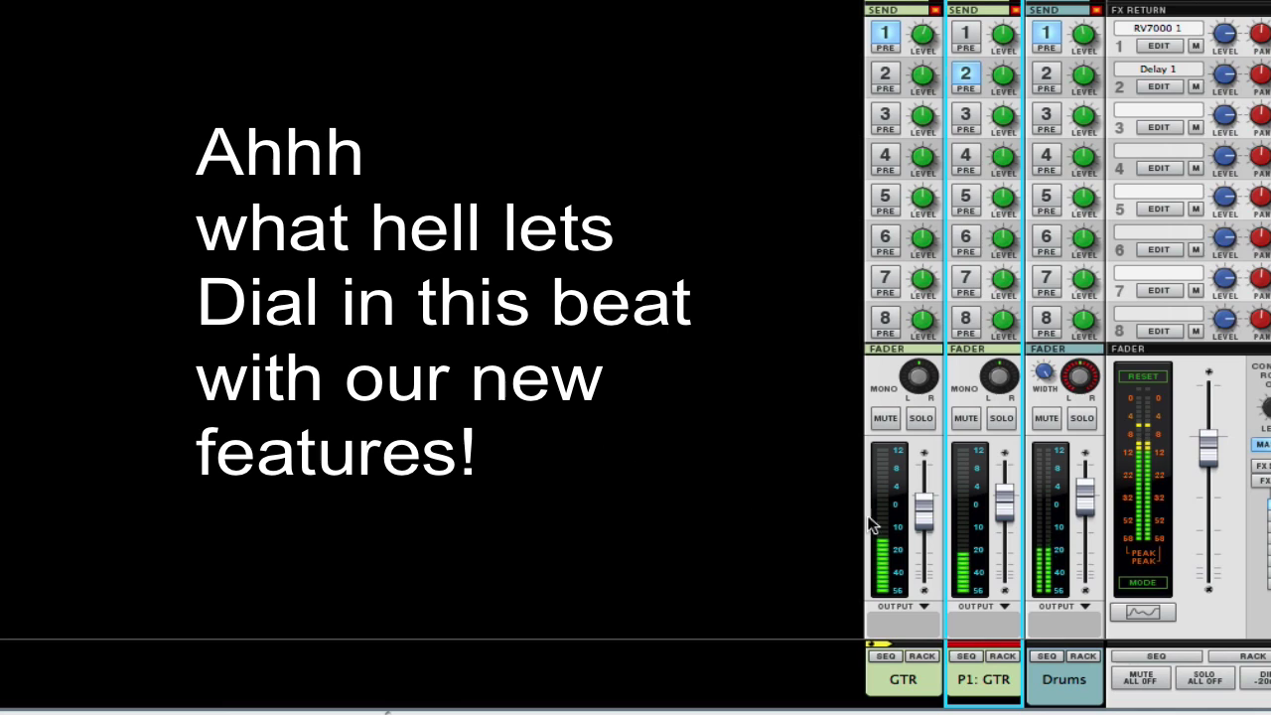
{"action": "left_click", "coordinate": [928, 524]}
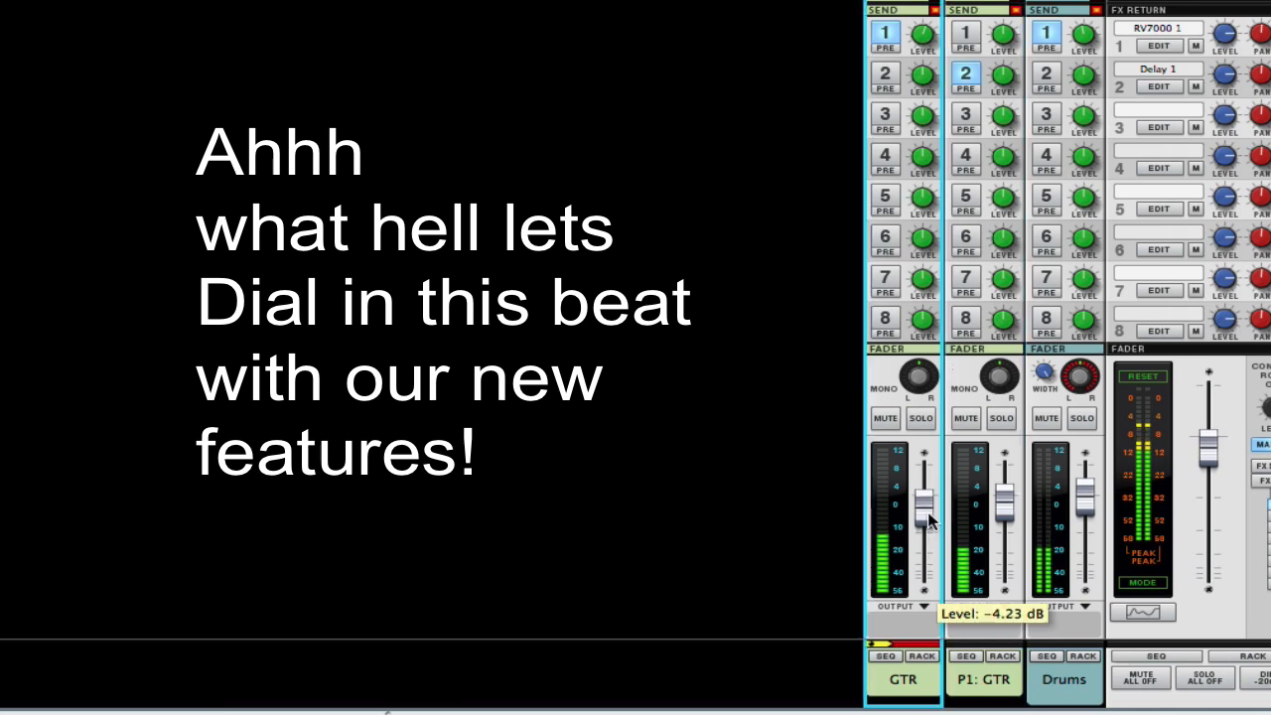
{"action": "left_click_drag", "start_coordinate": [929, 521], "coordinate": [925, 524]}
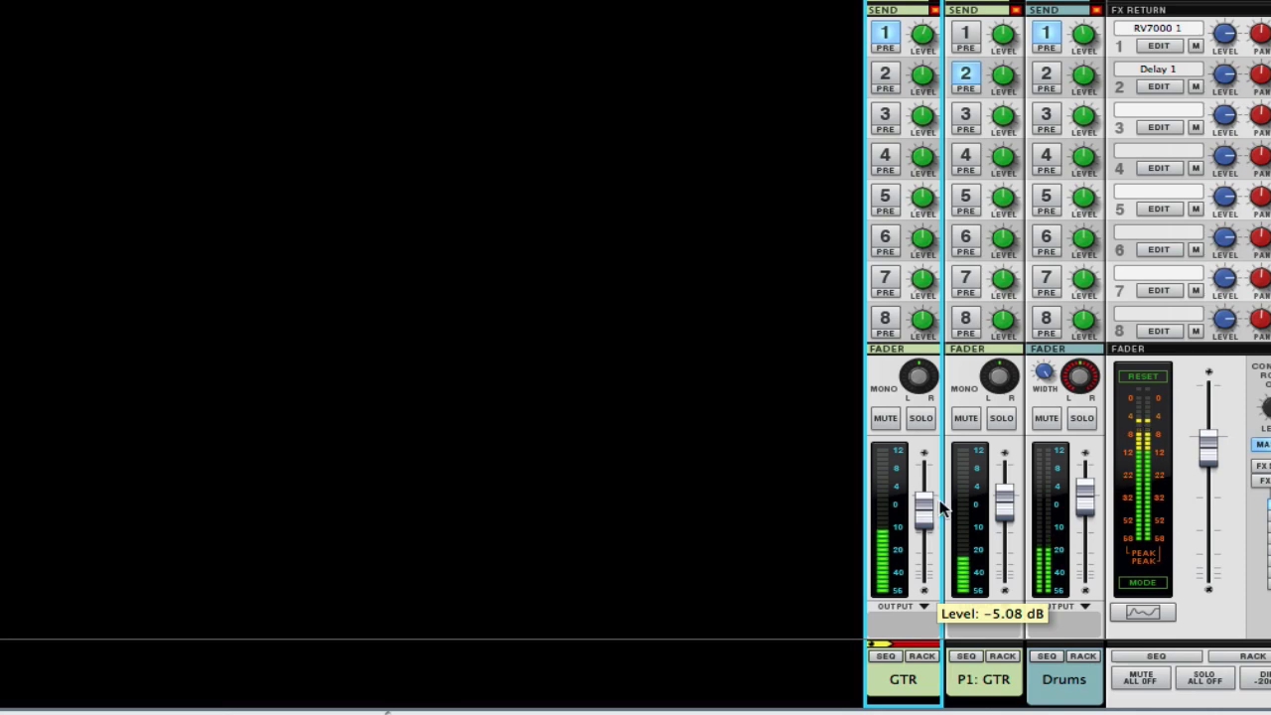
{"action": "left_click", "coordinate": [1088, 497]}
{"action": "left_click_drag", "start_coordinate": [1087, 497], "coordinate": [1087, 500]}
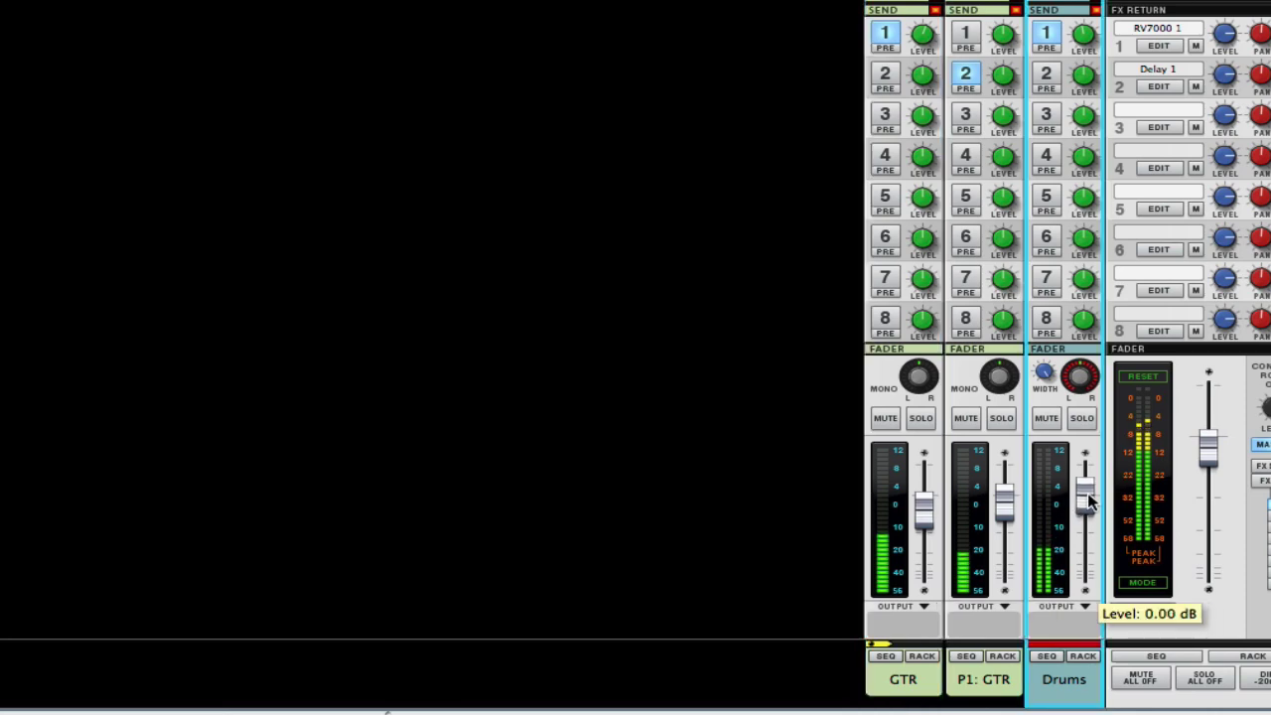
Step: Create a parallel channel from the Drums channel and select it
{"action": "right_click", "coordinate": [1058, 692]}
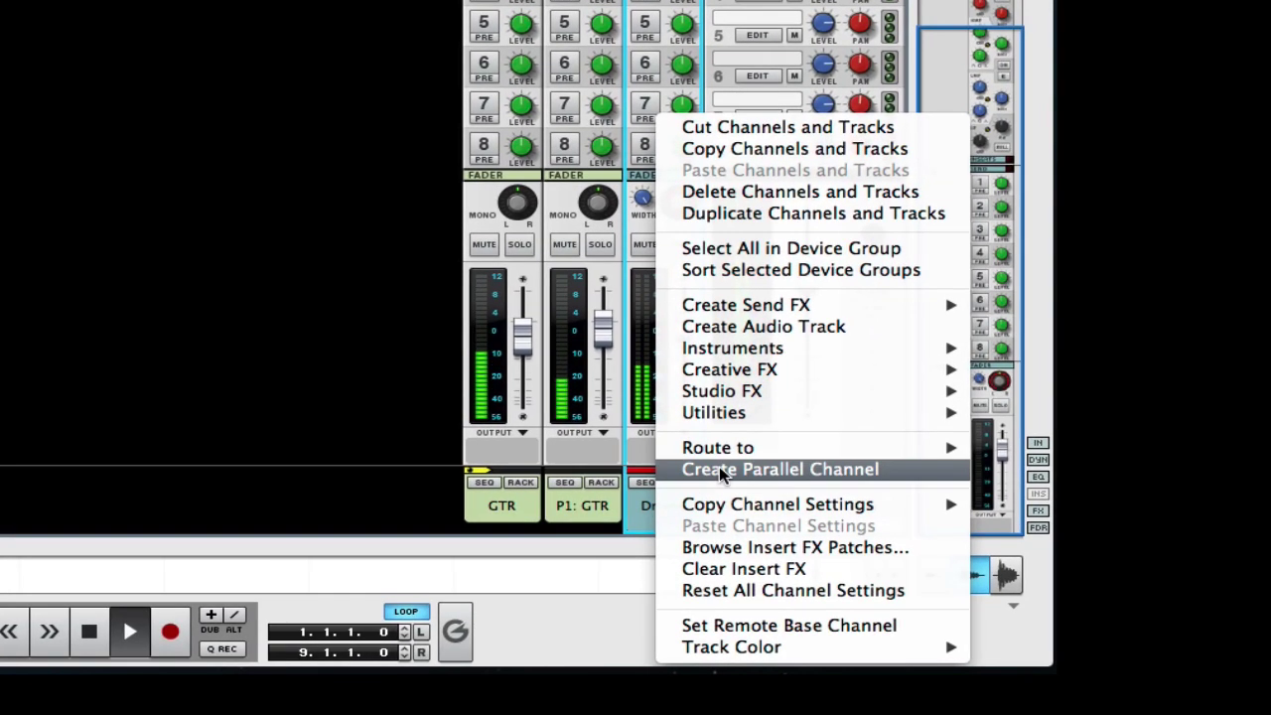
{"action": "left_click", "coordinate": [718, 466]}
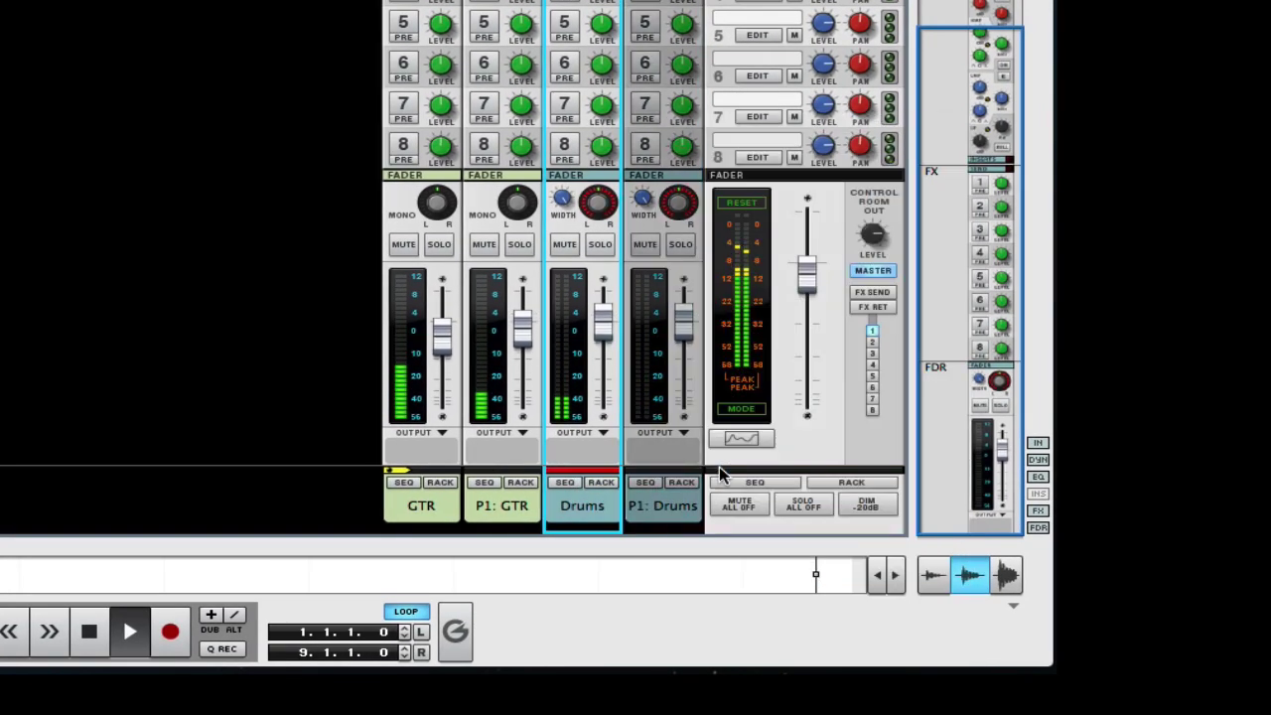
{"action": "left_click", "coordinate": [685, 329]}
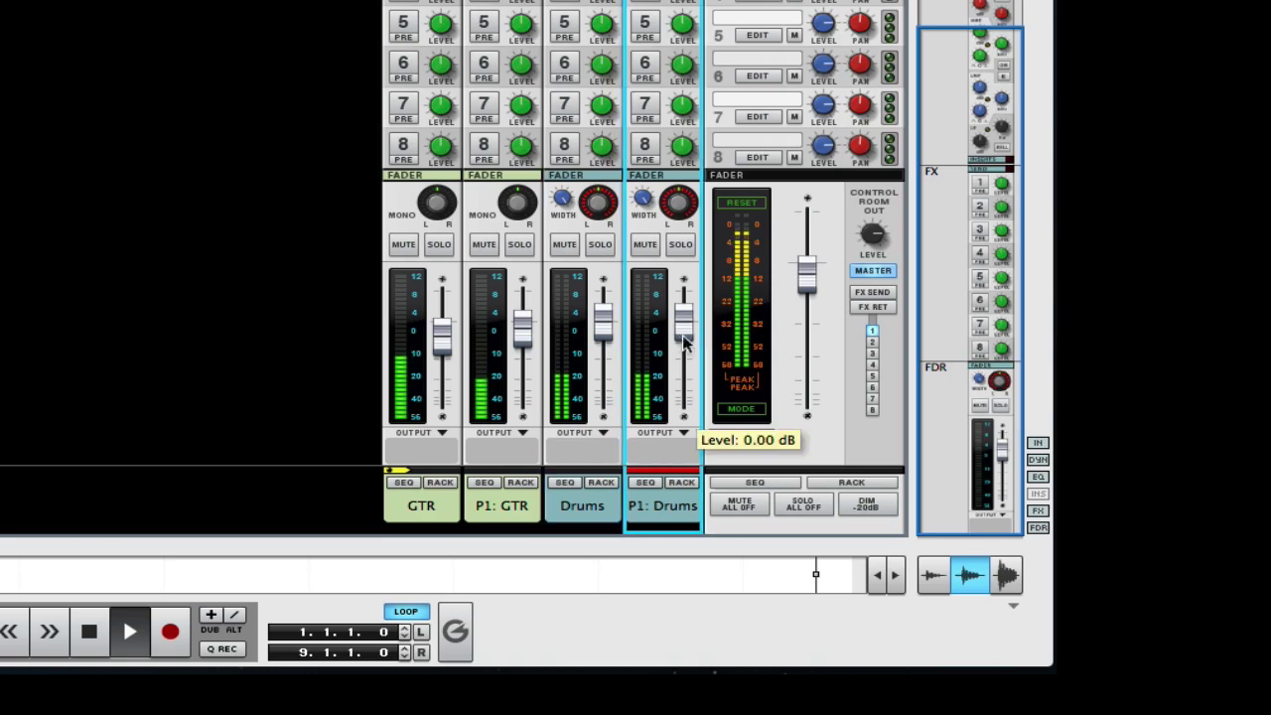
Step: Enable the low pass filter on P1: Drums and lower its frequency to 100 Hz using the Spectrum EQ
{"action": "scroll", "coordinate": [1011, 83], "scroll_direction": "up", "scroll_amount": 10}
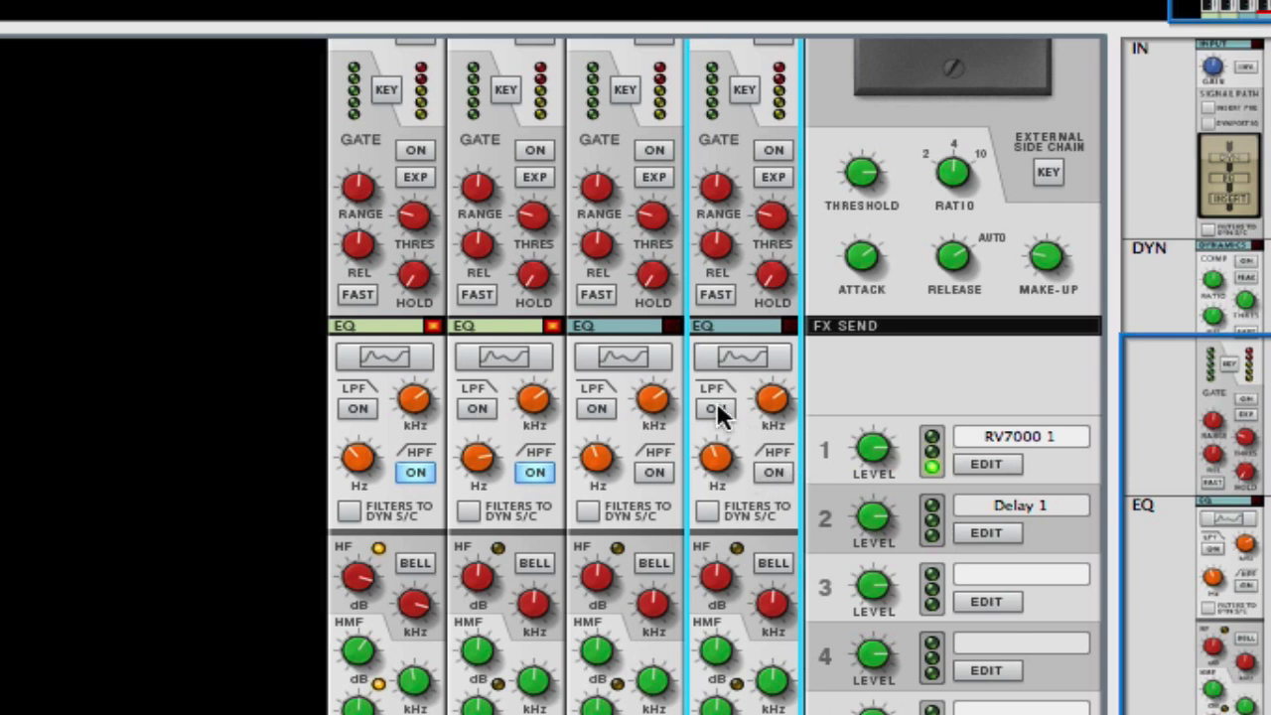
{"action": "left_click", "coordinate": [717, 407]}
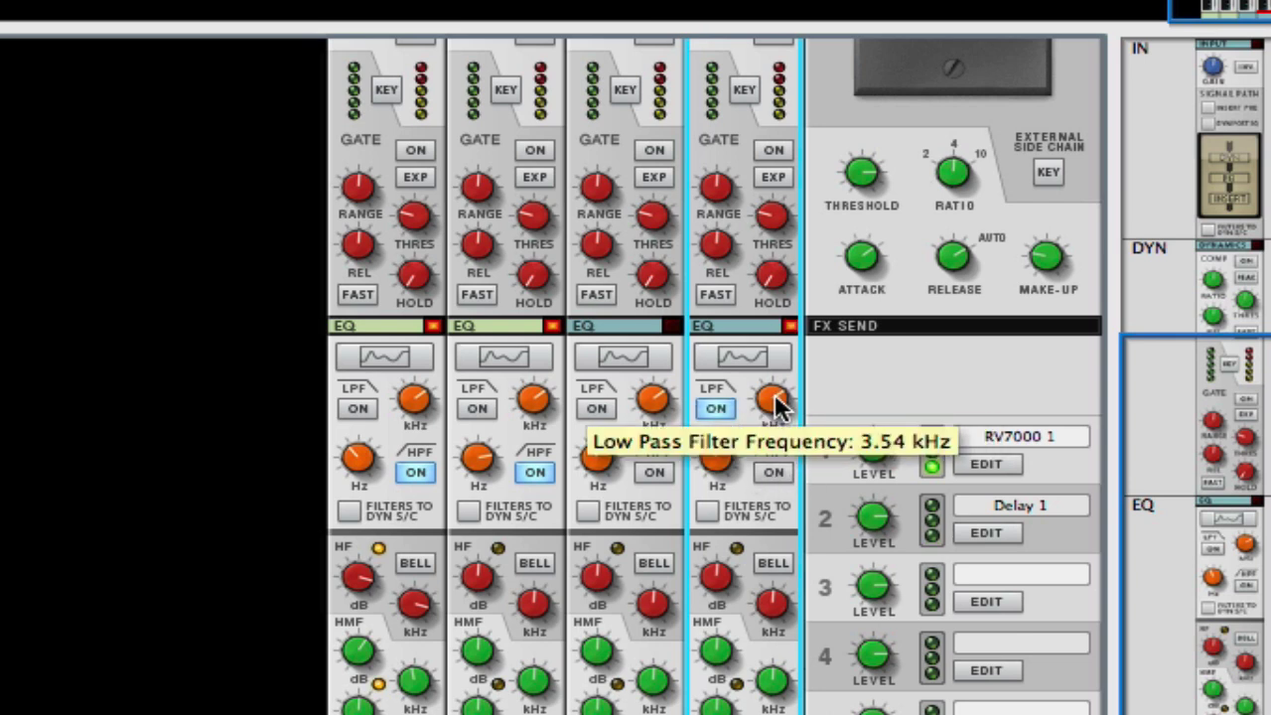
{"action": "left_click_drag", "start_coordinate": [765, 400], "coordinate": [745, 447]}
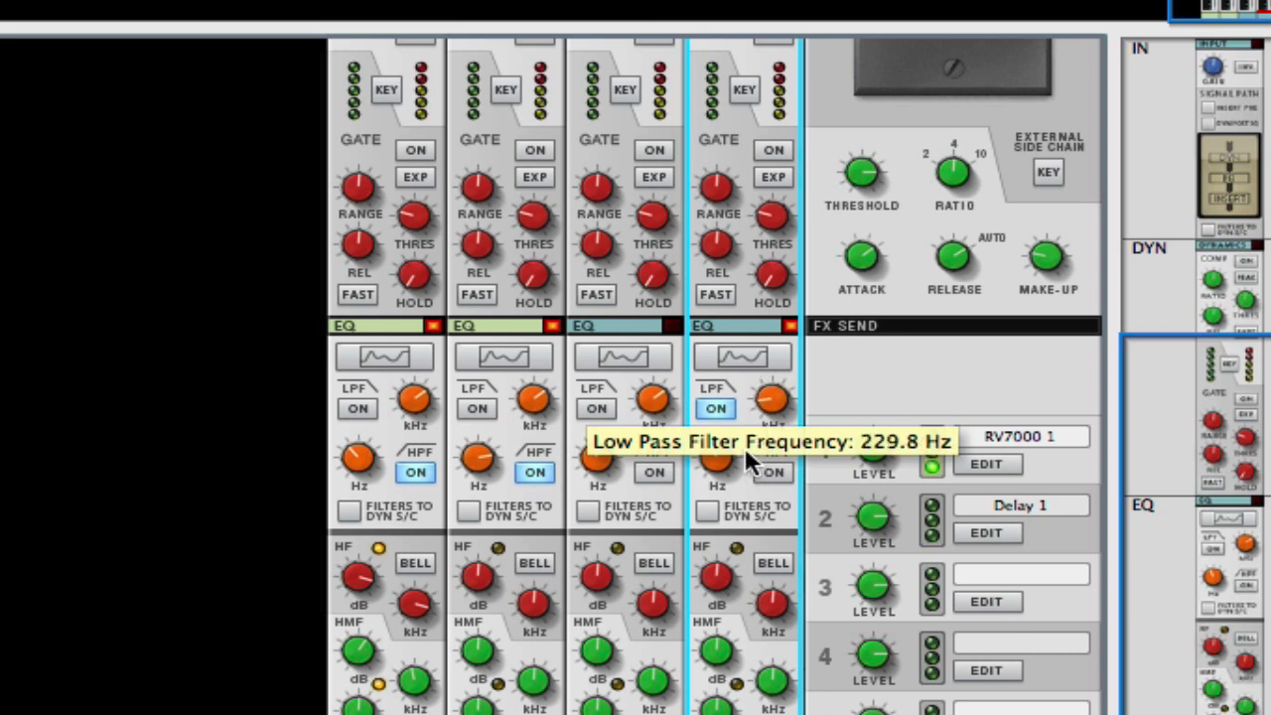
{"action": "left_click", "coordinate": [741, 353]}
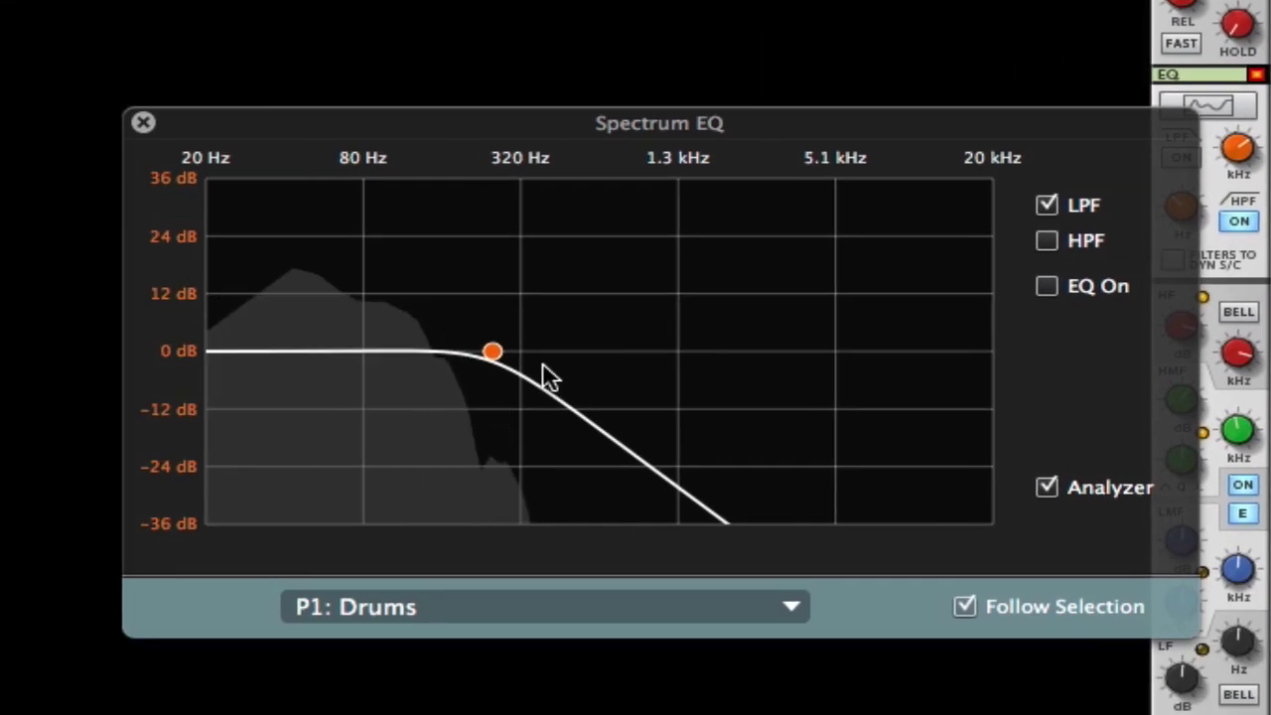
{"action": "left_click_drag", "start_coordinate": [491, 352], "coordinate": [395, 360]}
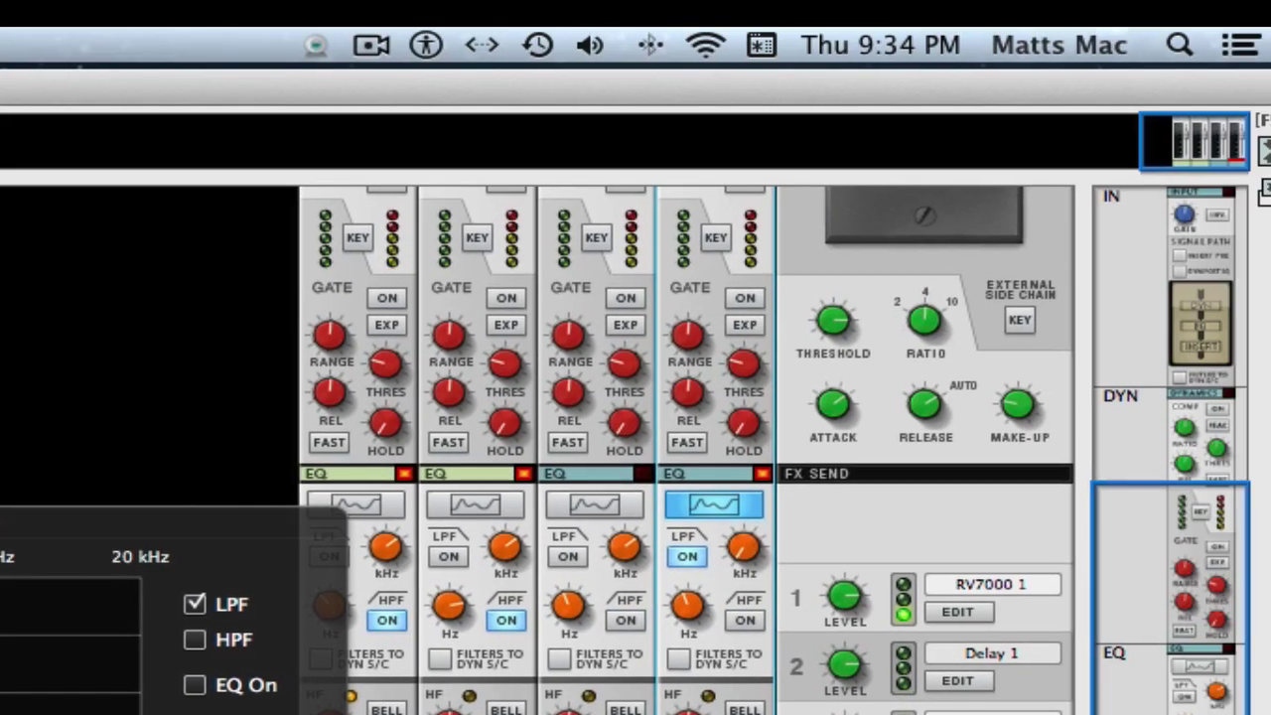
Step: Turn on the compressor and gate for P1: Drums, adjusting the compressor ratio and threshold and the gate range and threshold
{"action": "scroll", "coordinate": [1181, 652], "scroll_direction": "up", "scroll_amount": 5}
{"action": "scroll", "coordinate": [1182, 653], "scroll_direction": "up", "scroll_amount": 2}
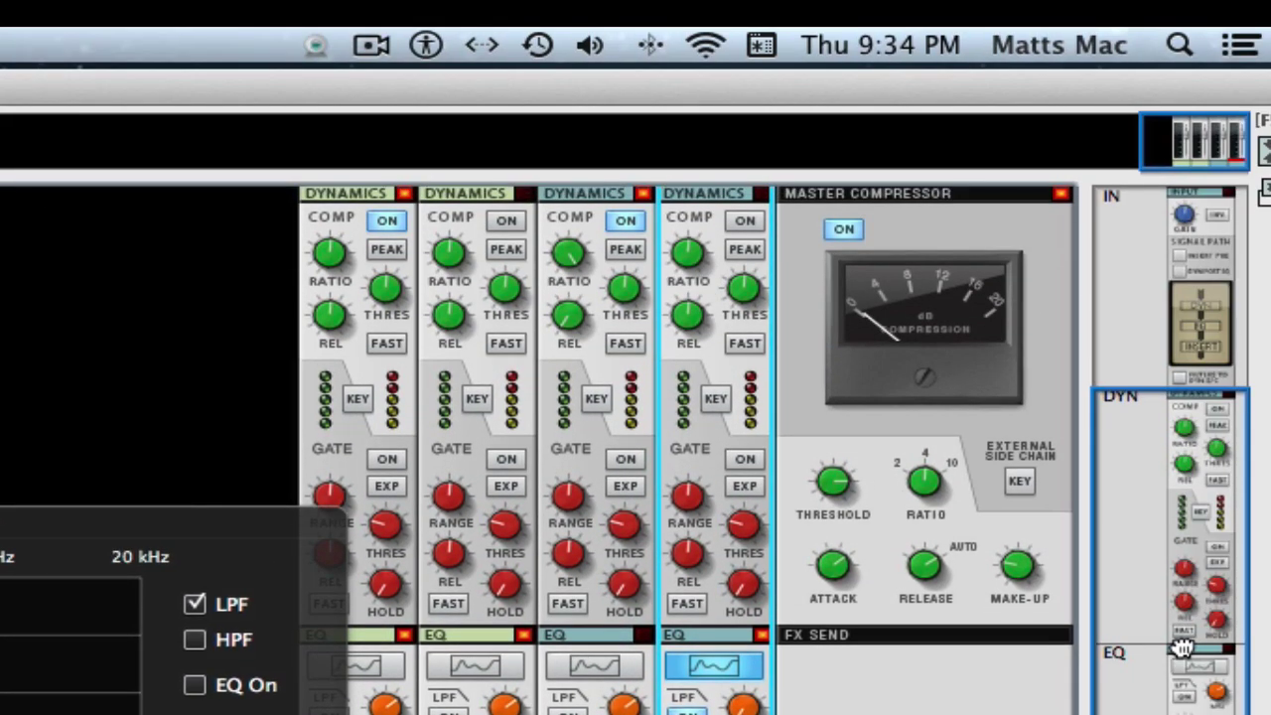
{"action": "left_click", "coordinate": [745, 224]}
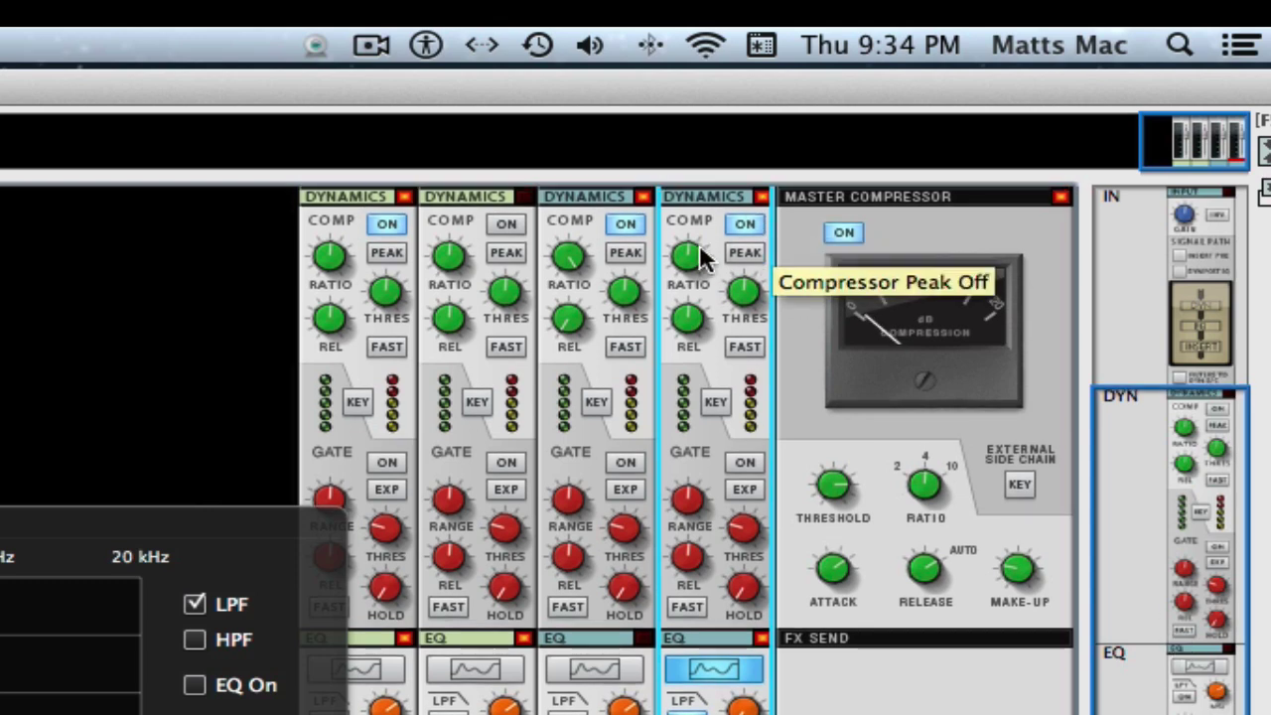
{"action": "left_click_drag", "start_coordinate": [685, 249], "coordinate": [718, 263]}
{"action": "left_click", "coordinate": [739, 461]}
{"action": "left_click_drag", "start_coordinate": [689, 499], "coordinate": [721, 491]}
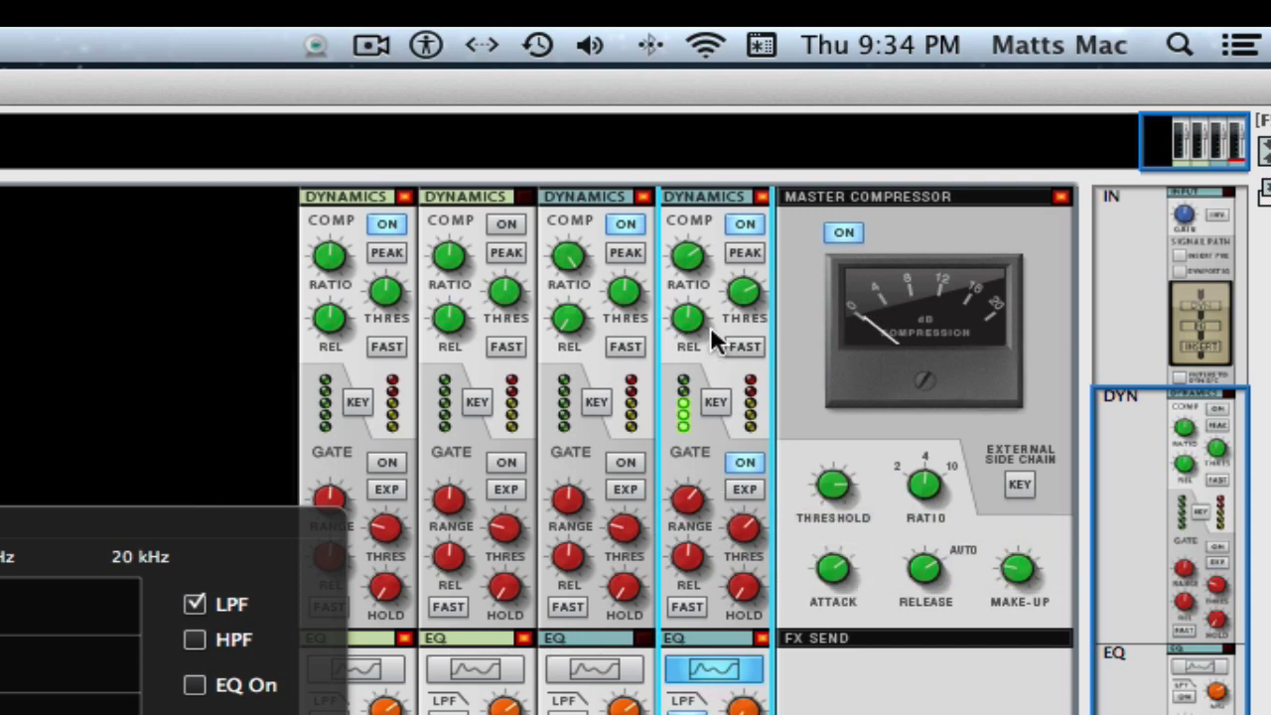
{"action": "left_click_drag", "start_coordinate": [682, 255], "coordinate": [725, 322]}
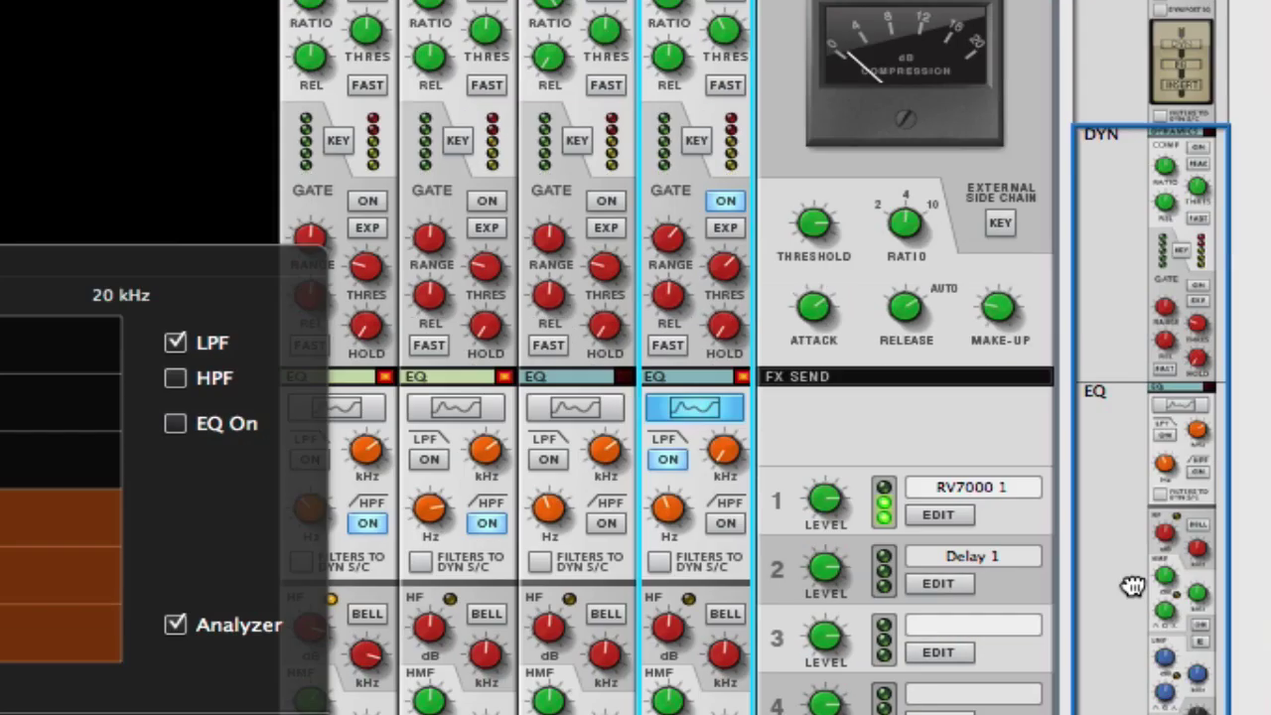
Step: Lower the P1: Drums fader and create another parallel channel from it
{"action": "left_click_drag", "start_coordinate": [1129, 587], "coordinate": [1103, 503]}
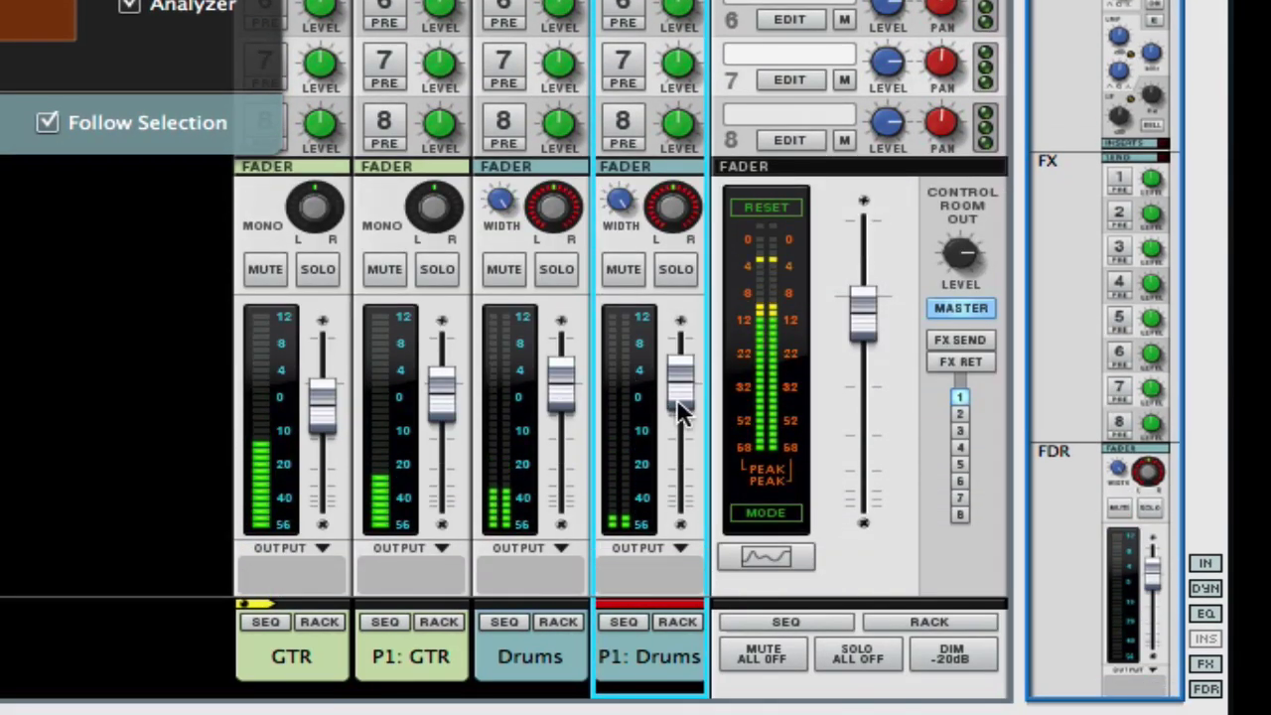
{"action": "left_click_drag", "start_coordinate": [677, 400], "coordinate": [678, 426]}
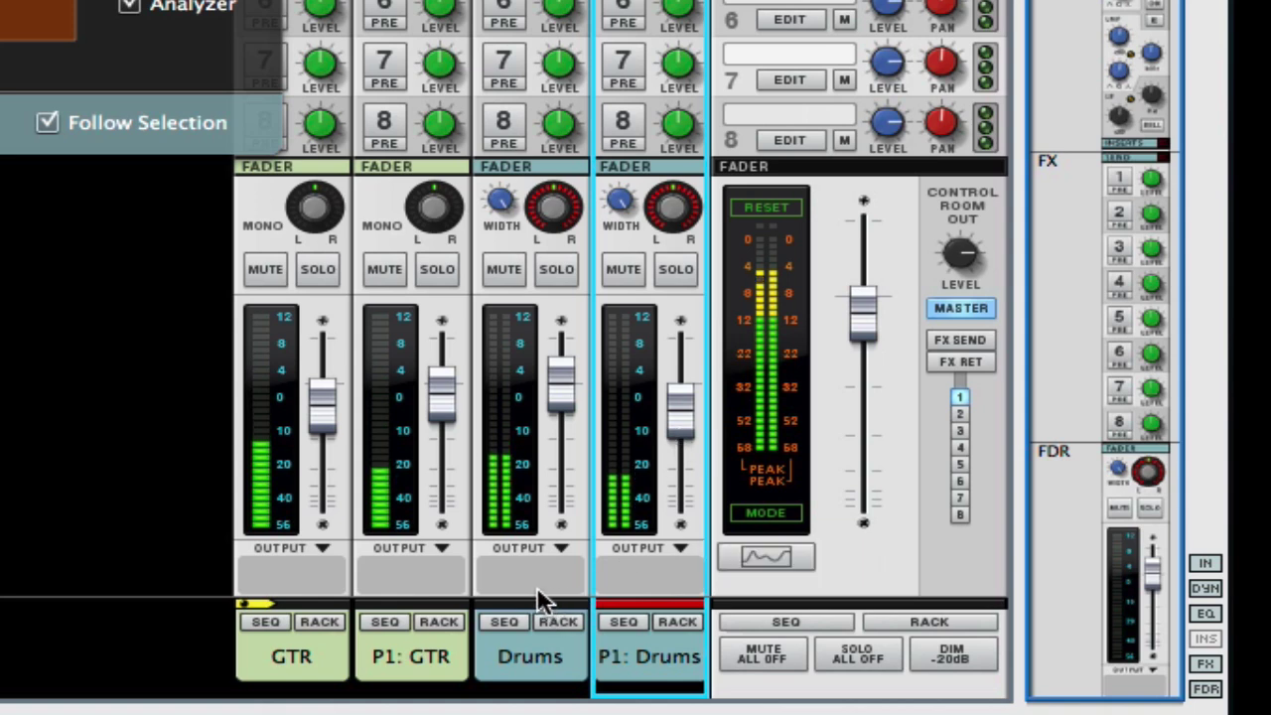
{"action": "right_click", "coordinate": [662, 653]}
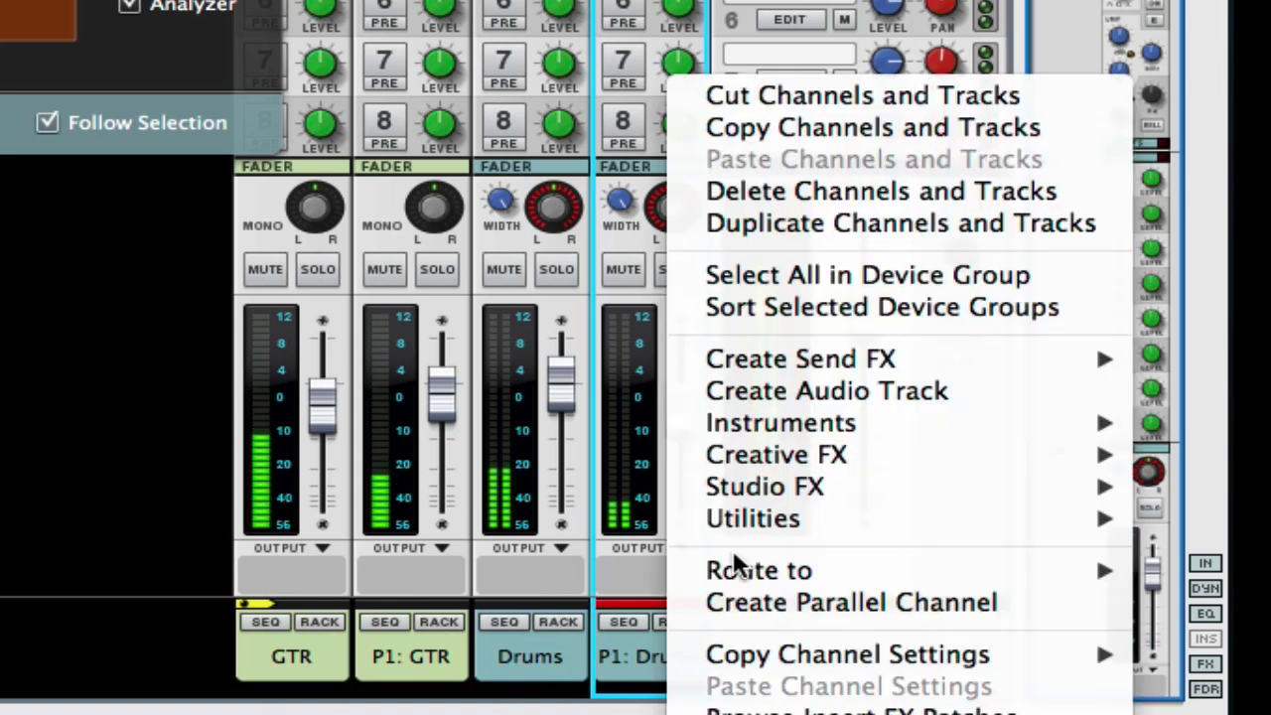
{"action": "left_click", "coordinate": [799, 602]}
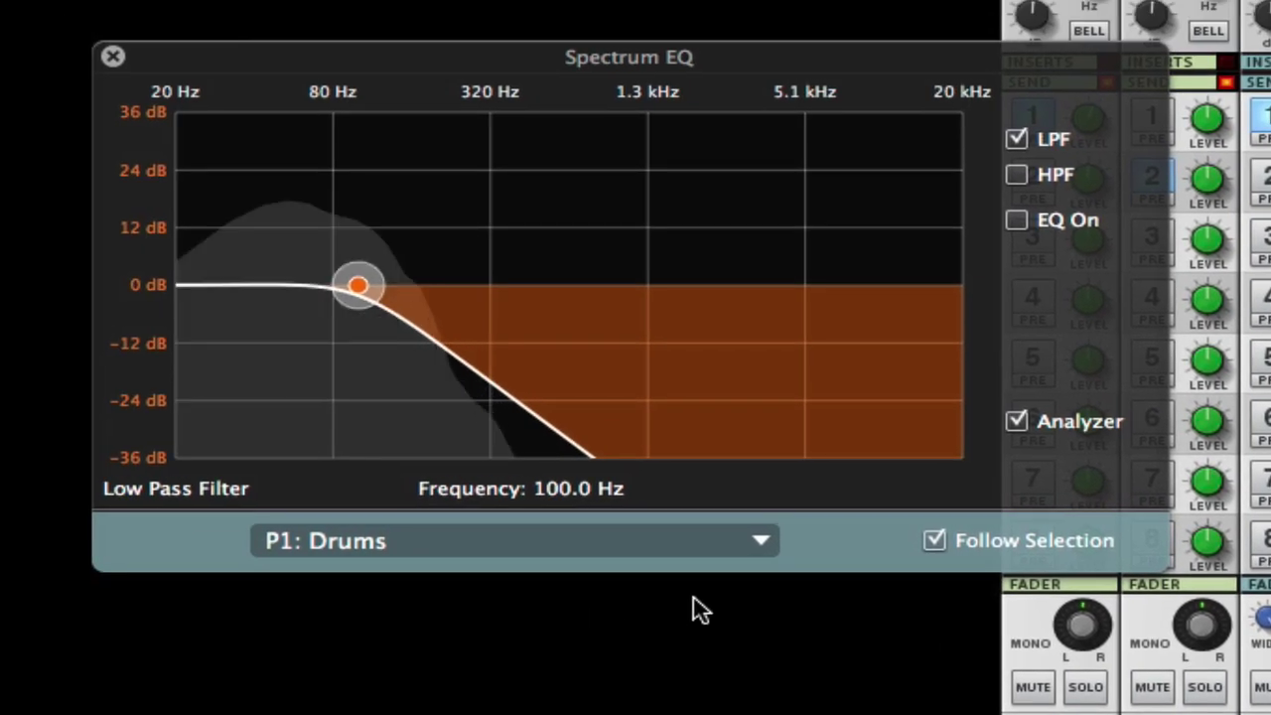
Step: Enable the high pass filter on P2: Drums, raise its frequency to about 1.89 kHz with the Spectrum EQ, and lower the channel's fader
{"action": "left_click", "coordinate": [763, 542]}
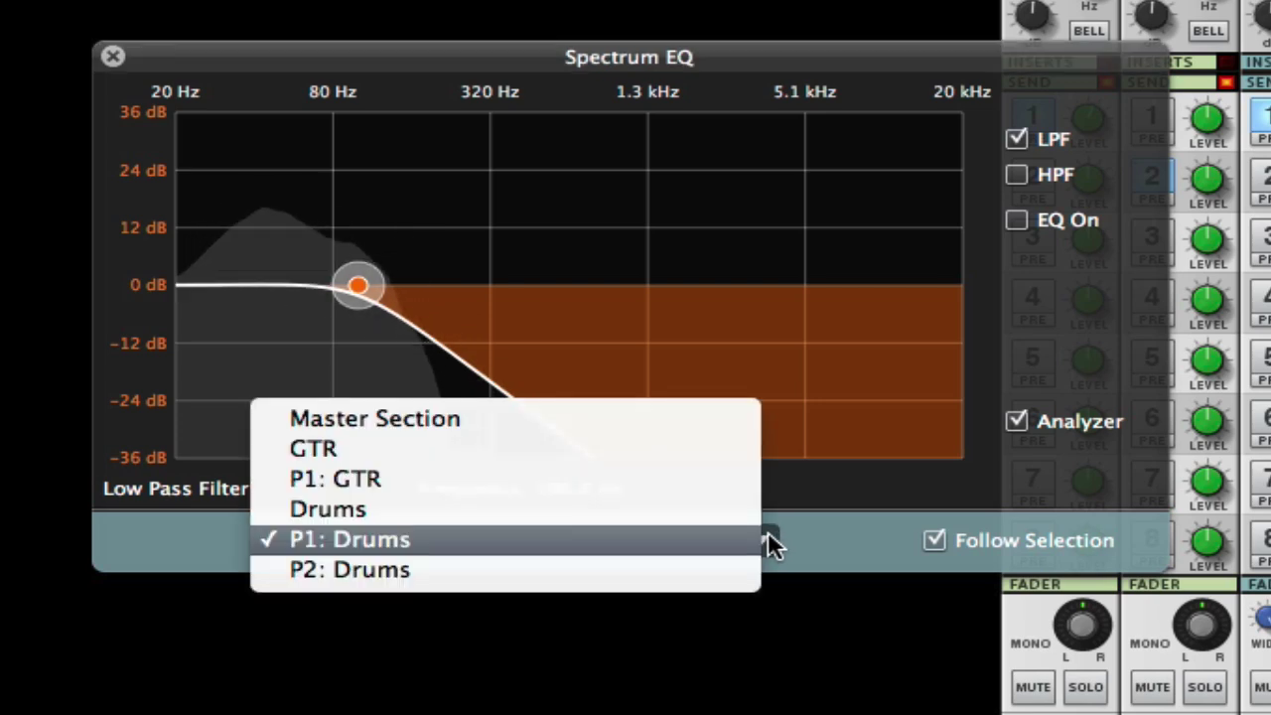
{"action": "left_click", "coordinate": [576, 561]}
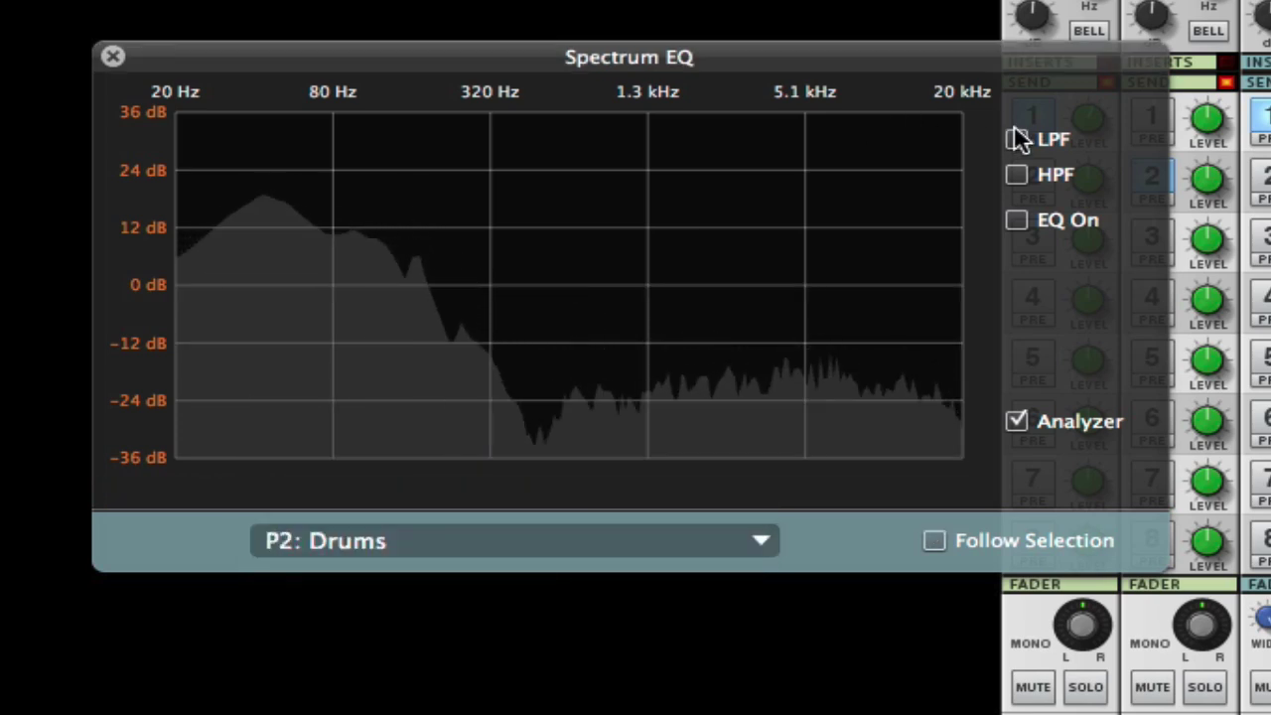
{"action": "left_click", "coordinate": [1017, 175]}
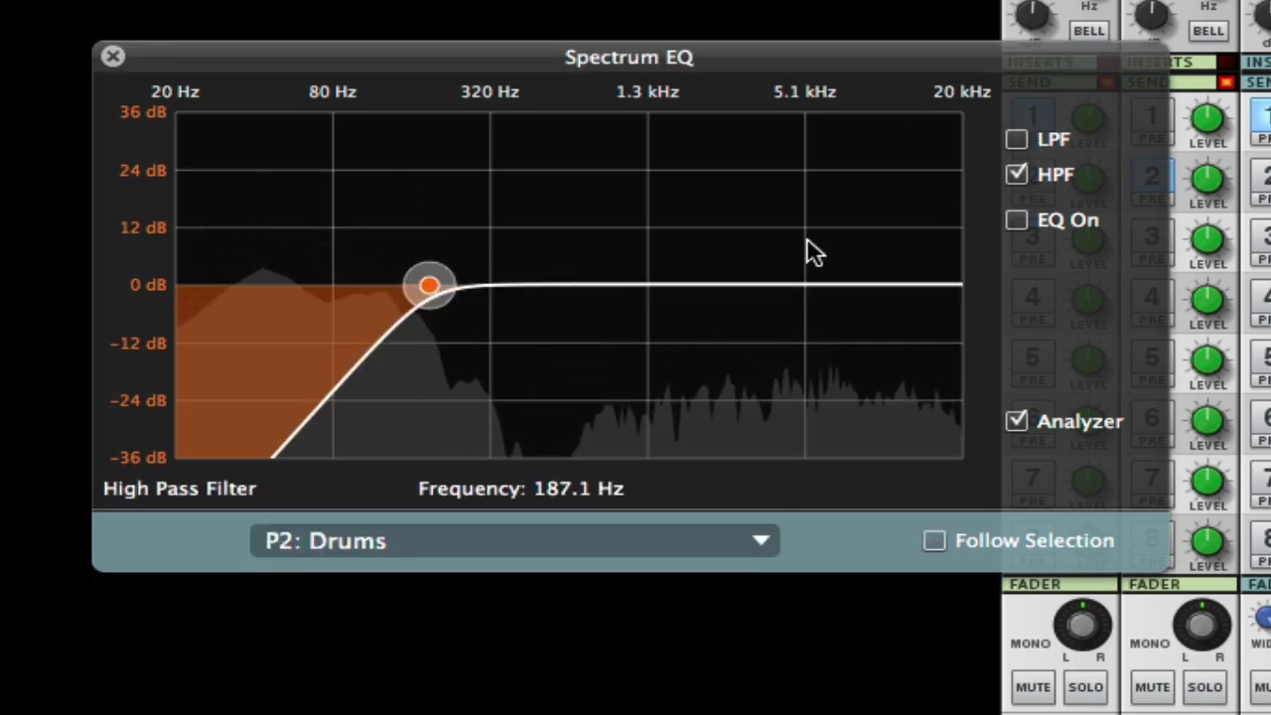
{"action": "left_click_drag", "start_coordinate": [425, 288], "coordinate": [703, 293]}
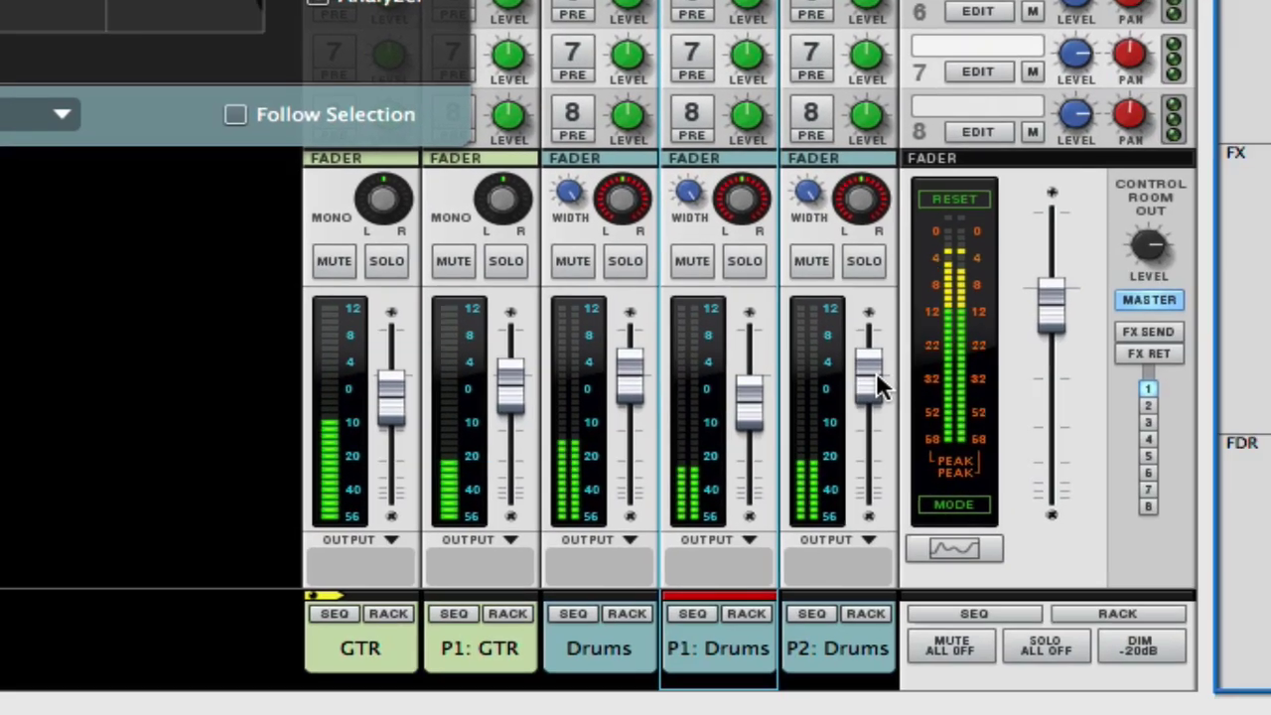
{"action": "left_click_drag", "start_coordinate": [843, 362], "coordinate": [830, 392]}
{"action": "left_click_drag", "start_coordinate": [831, 394], "coordinate": [830, 391]}
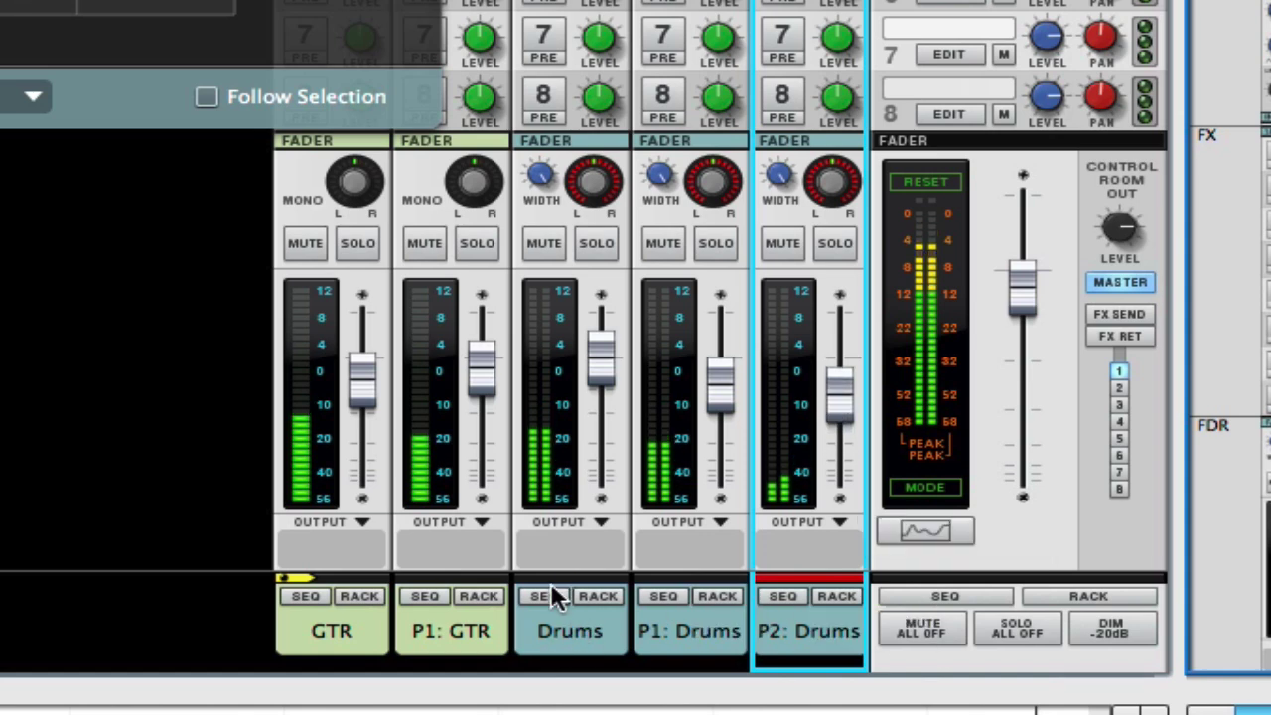
Step: Route the Drums, P1: Drums and P2: Drums channels together to a new output bus
{"action": "left_click", "coordinate": [543, 635]}
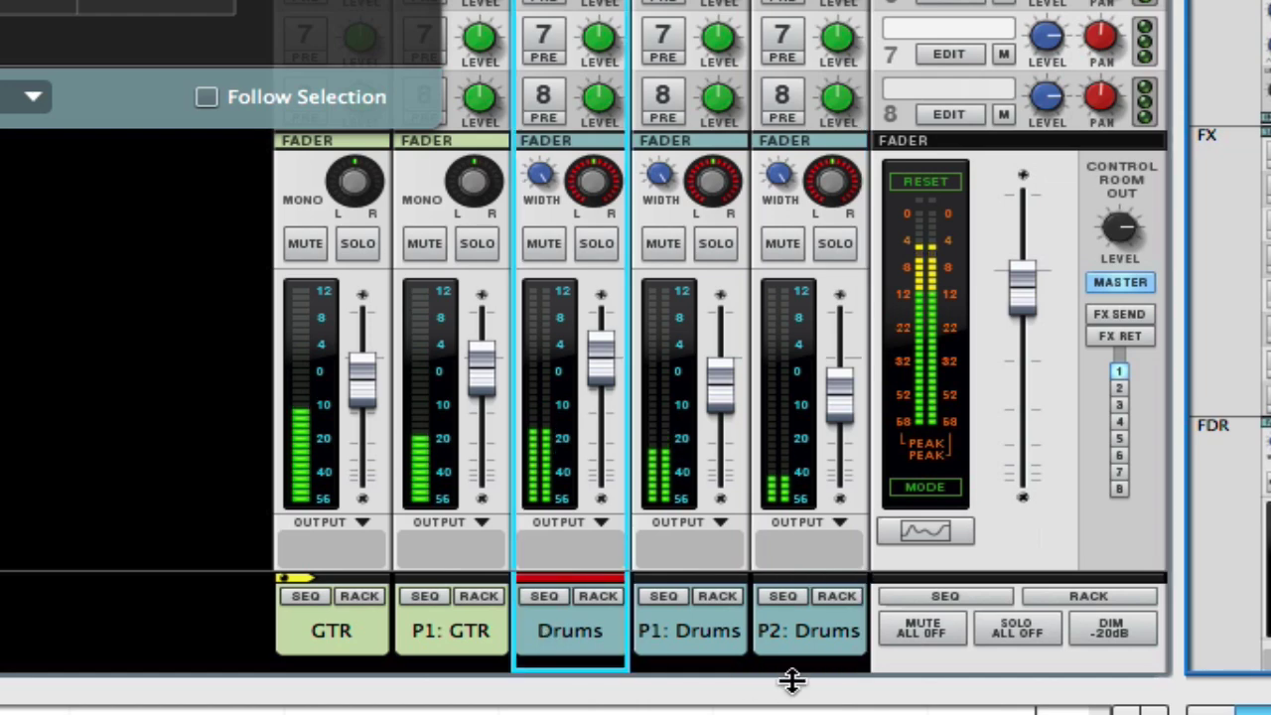
{"action": "left_click", "coordinate": [810, 648], "text": "shift"}
{"action": "right_click", "coordinate": [804, 650]}
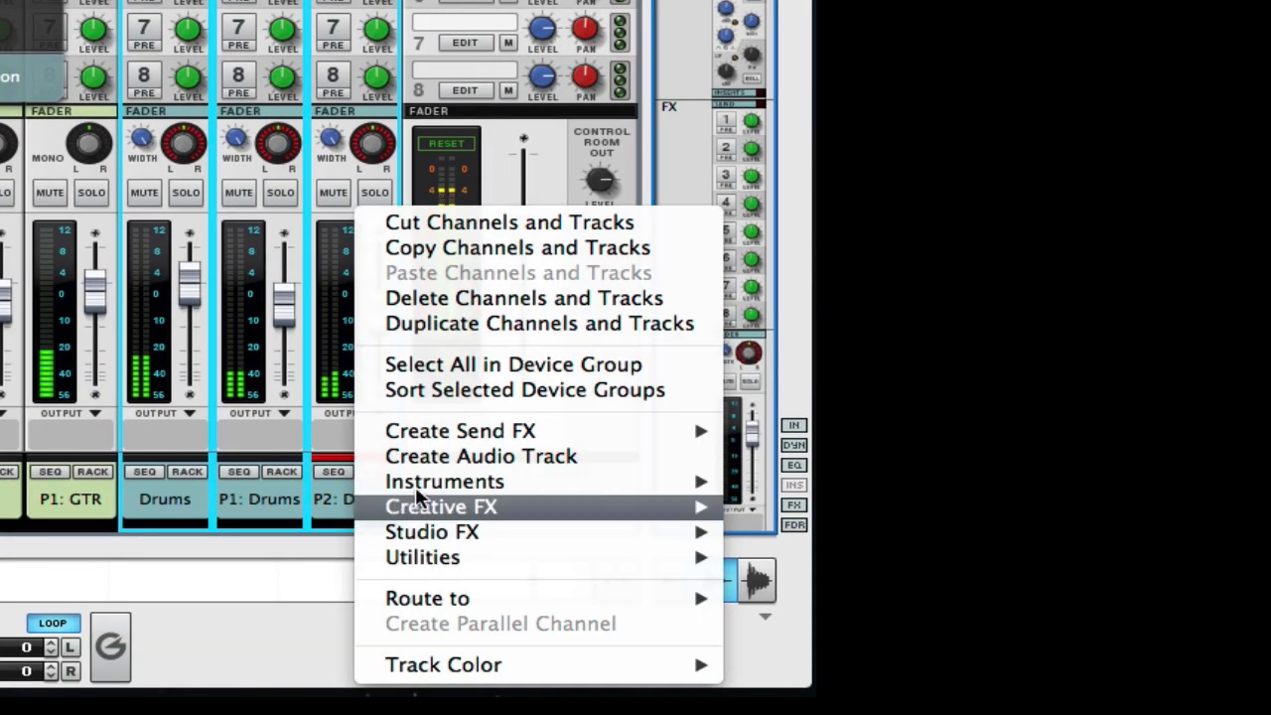
{"action": "mouse_move", "coordinate": [420, 598]}
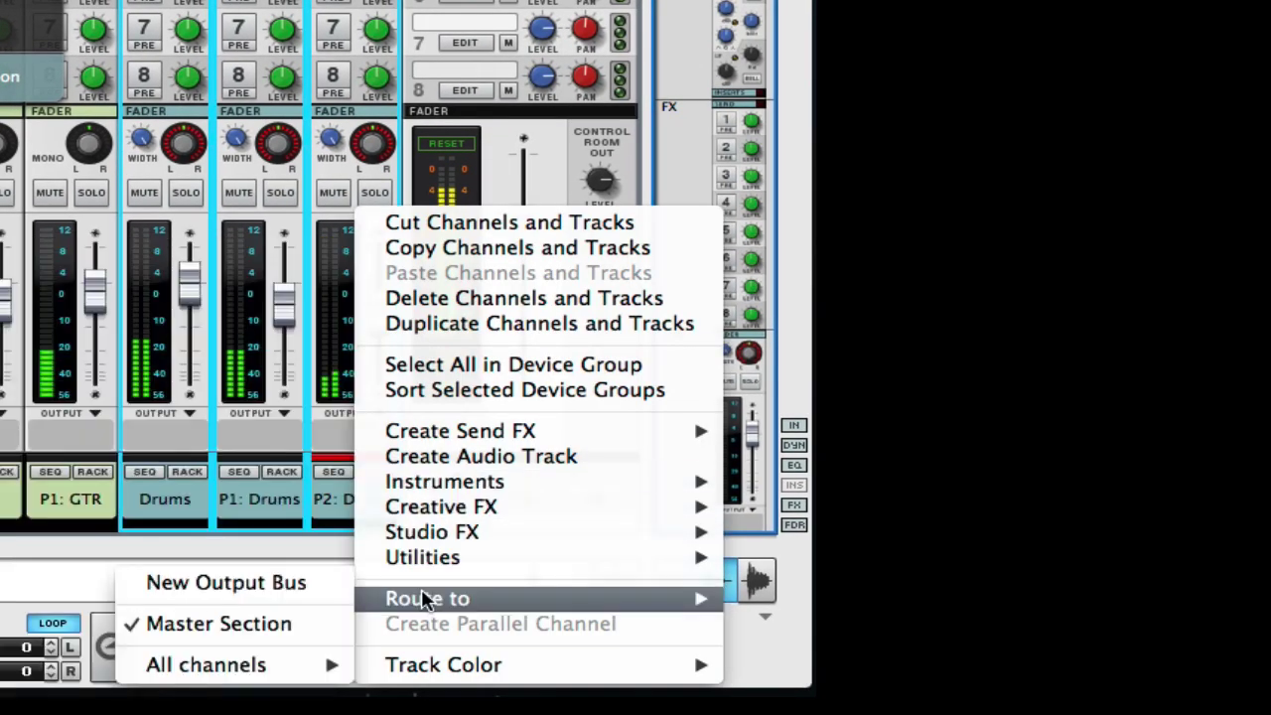
{"action": "left_click", "coordinate": [321, 584]}
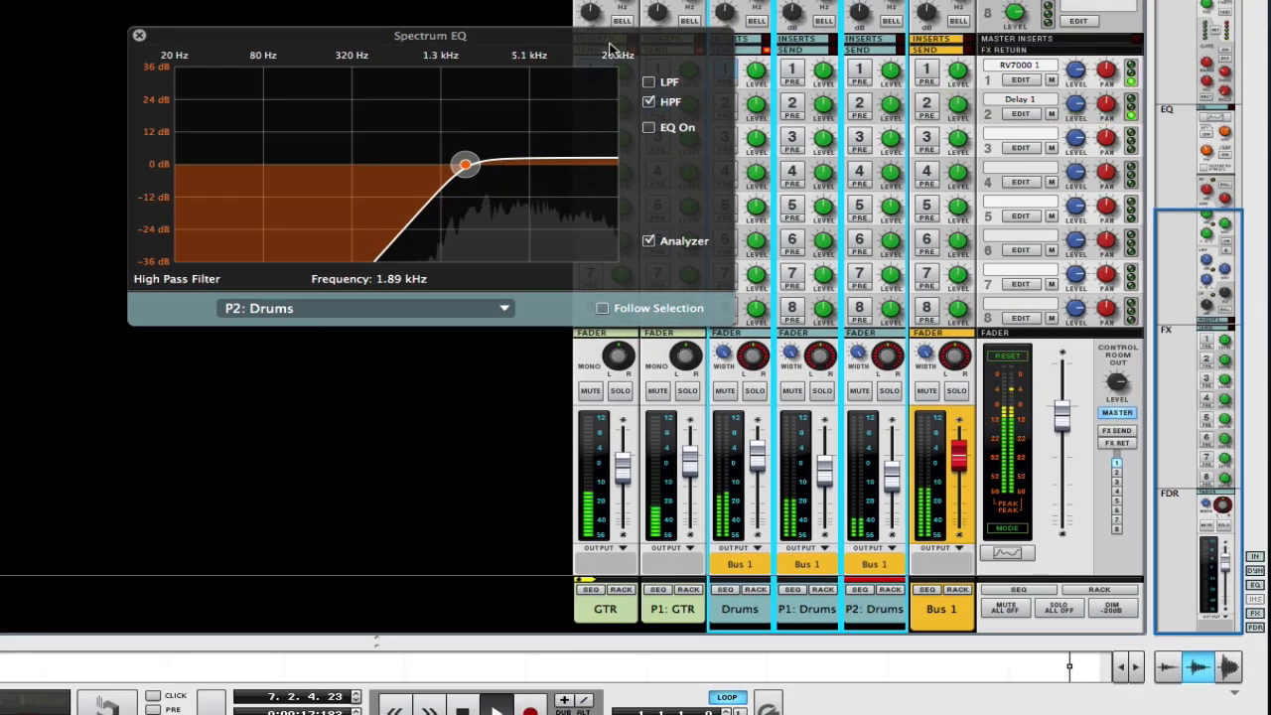
Step: Close the Spectrum EQ and move the RV7000 reverb send from the Drums channel to Bus 1 by switching send 1 off and on respectively
{"action": "left_click", "coordinate": [139, 36]}
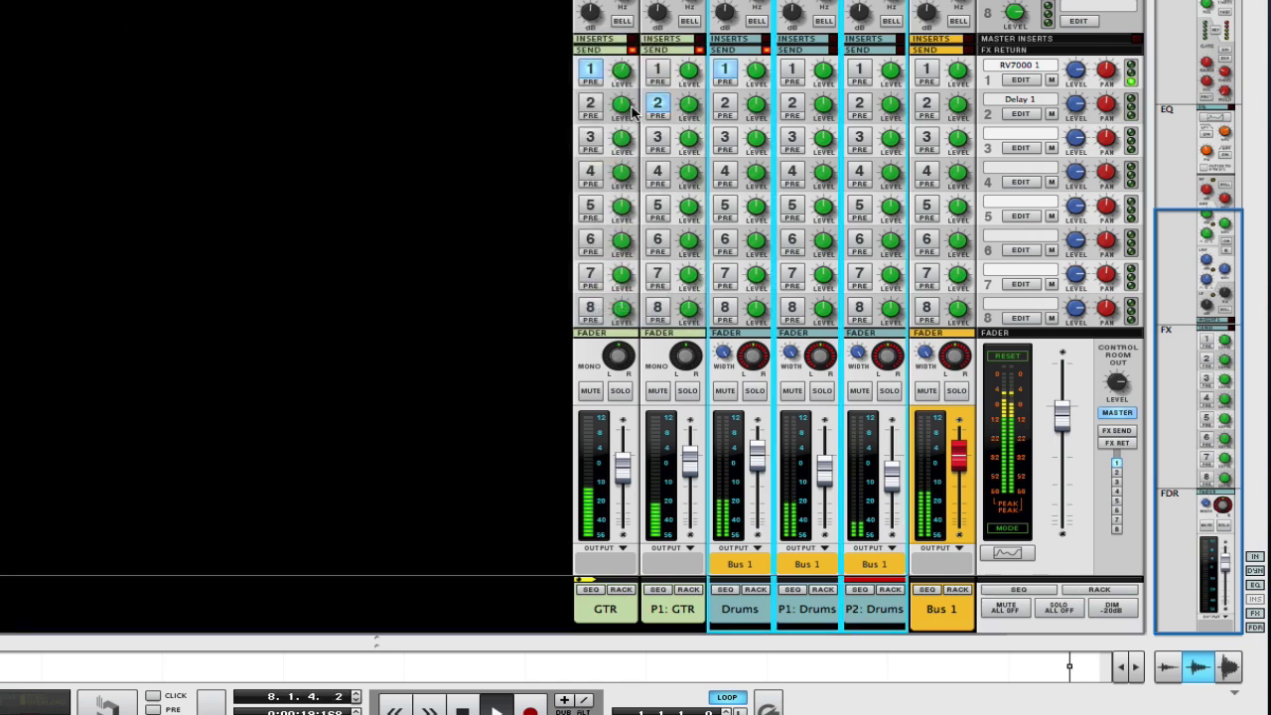
{"action": "left_click", "coordinate": [727, 77]}
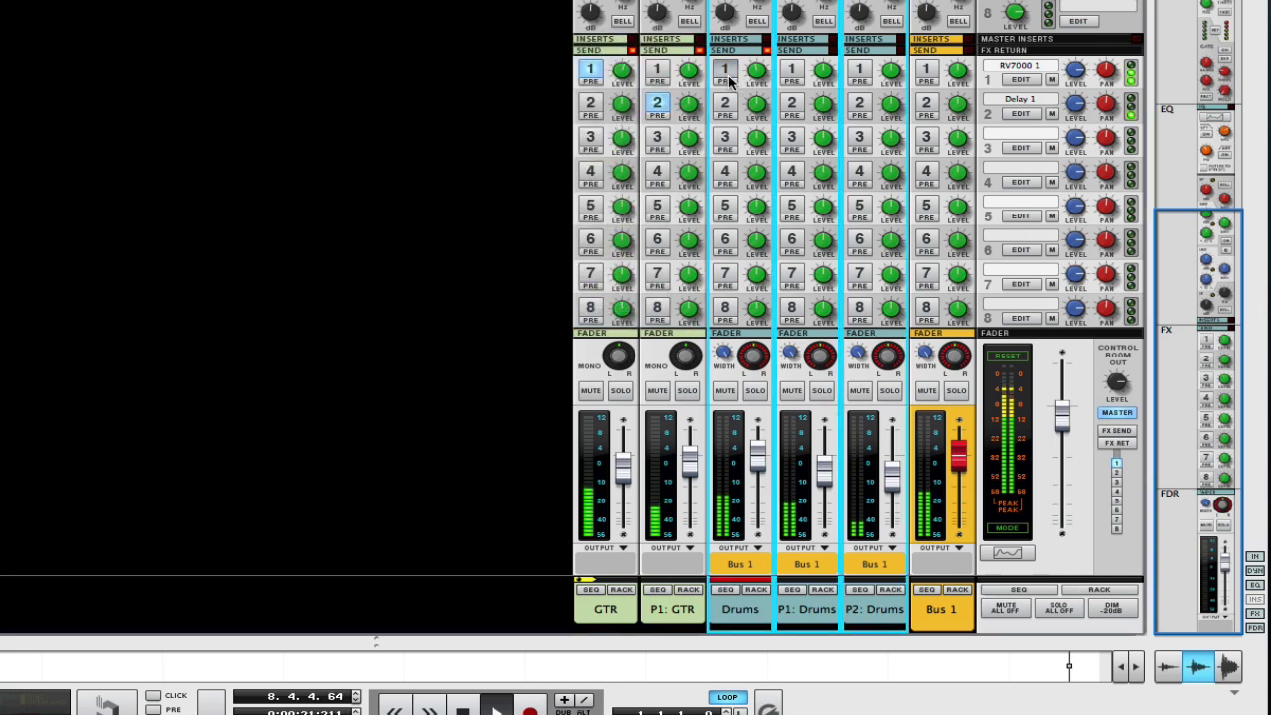
{"action": "left_click", "coordinate": [926, 70]}
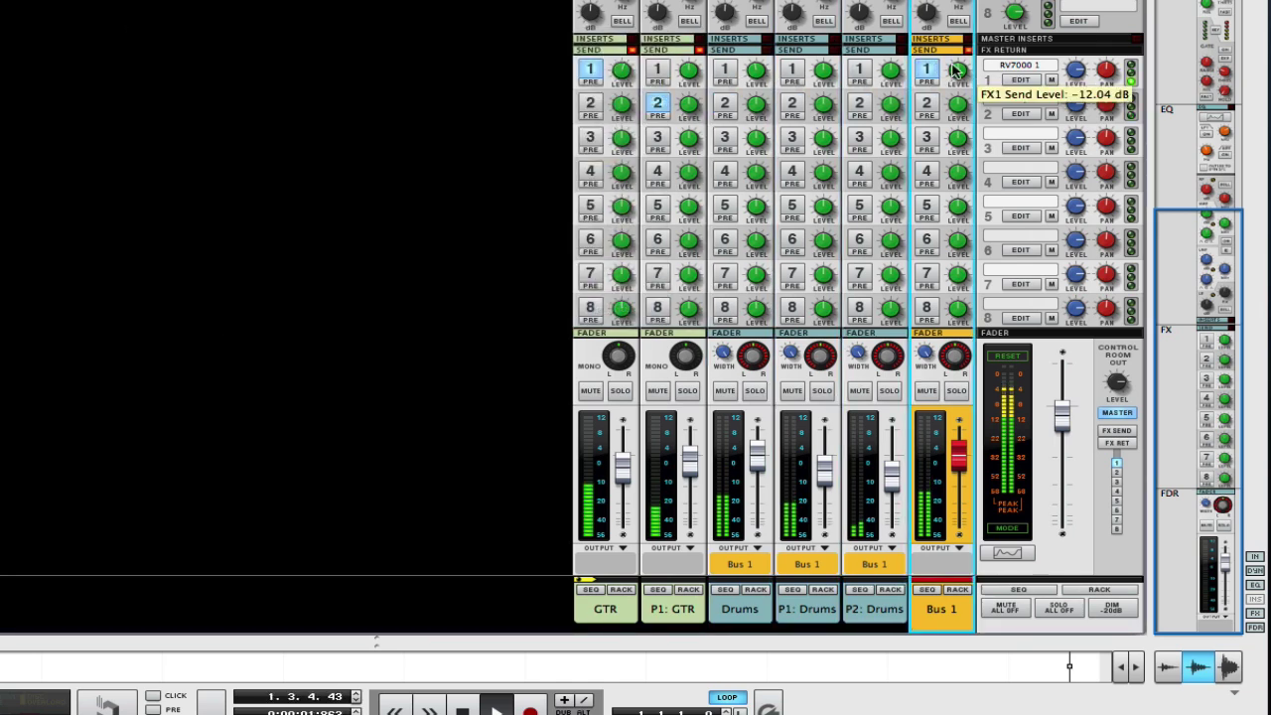